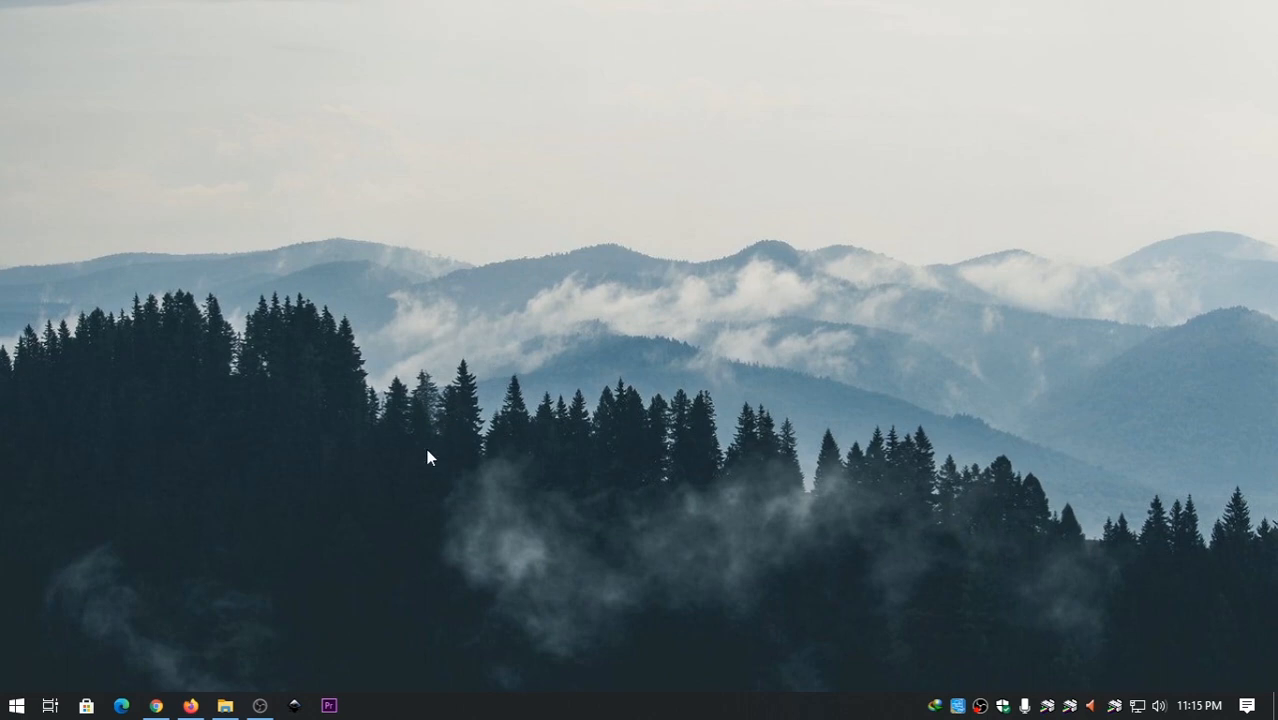
Bring the browser forward and switch from the Classroom assignment to the blank IDENTITAS DIRI form
left_click(156, 705)
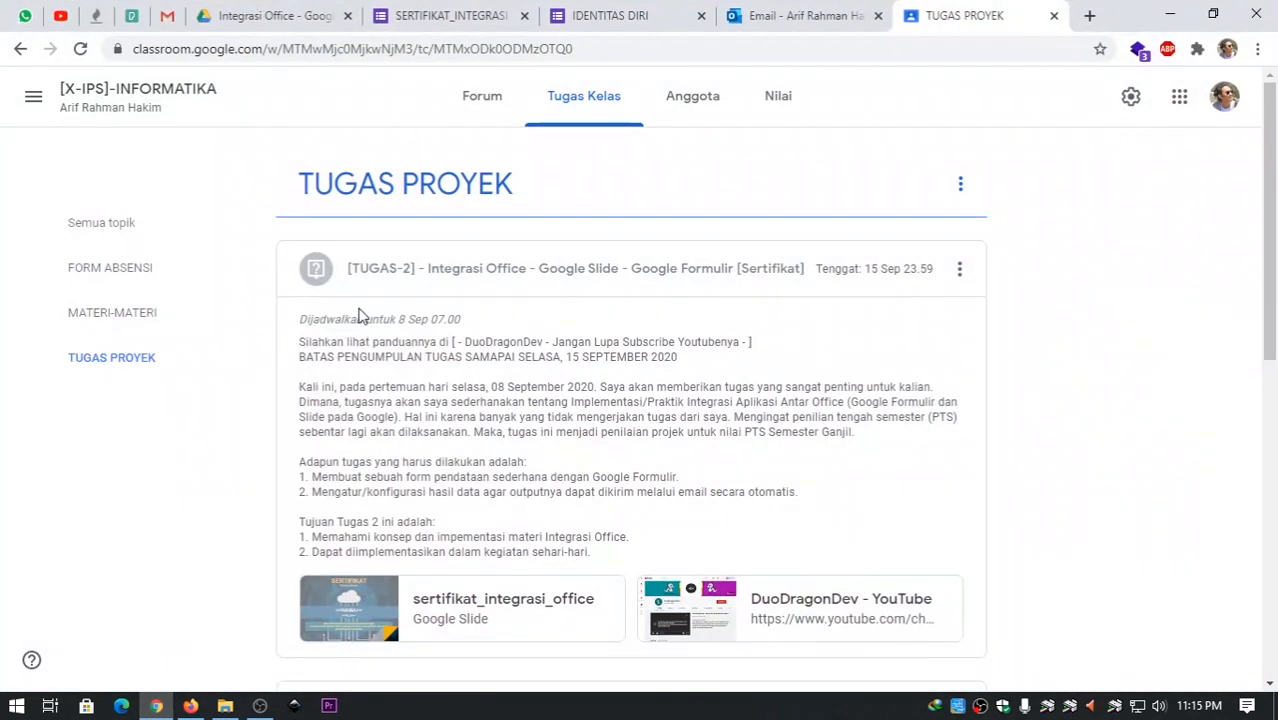
left_click(585, 17)
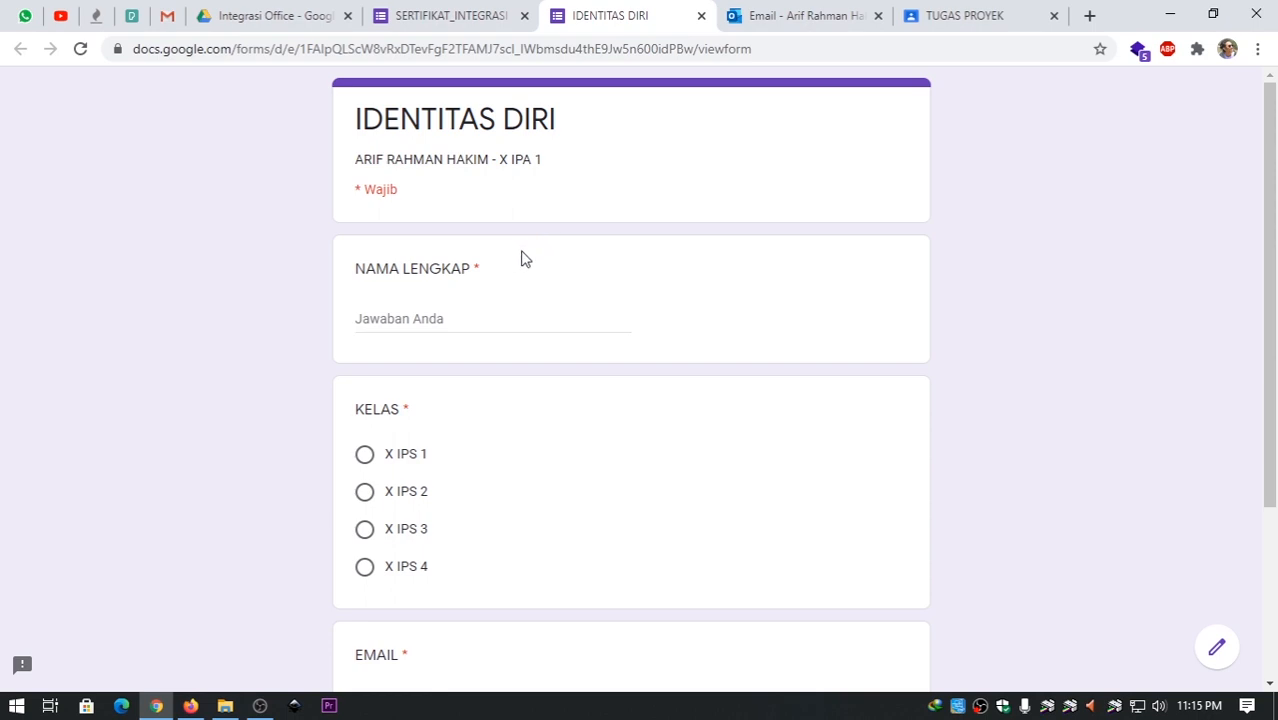
Enter the student's full name in the NAMA LENGKAP field, correcting typos along the way
left_click(468, 316)
type("ARIF")
type(" RAHI")
key("BackSpace")
type("MNA HK")
key("BackSpace")
key("BackSpace")
key("BackSpace")
key("BackSpace")
key("BackSpace")
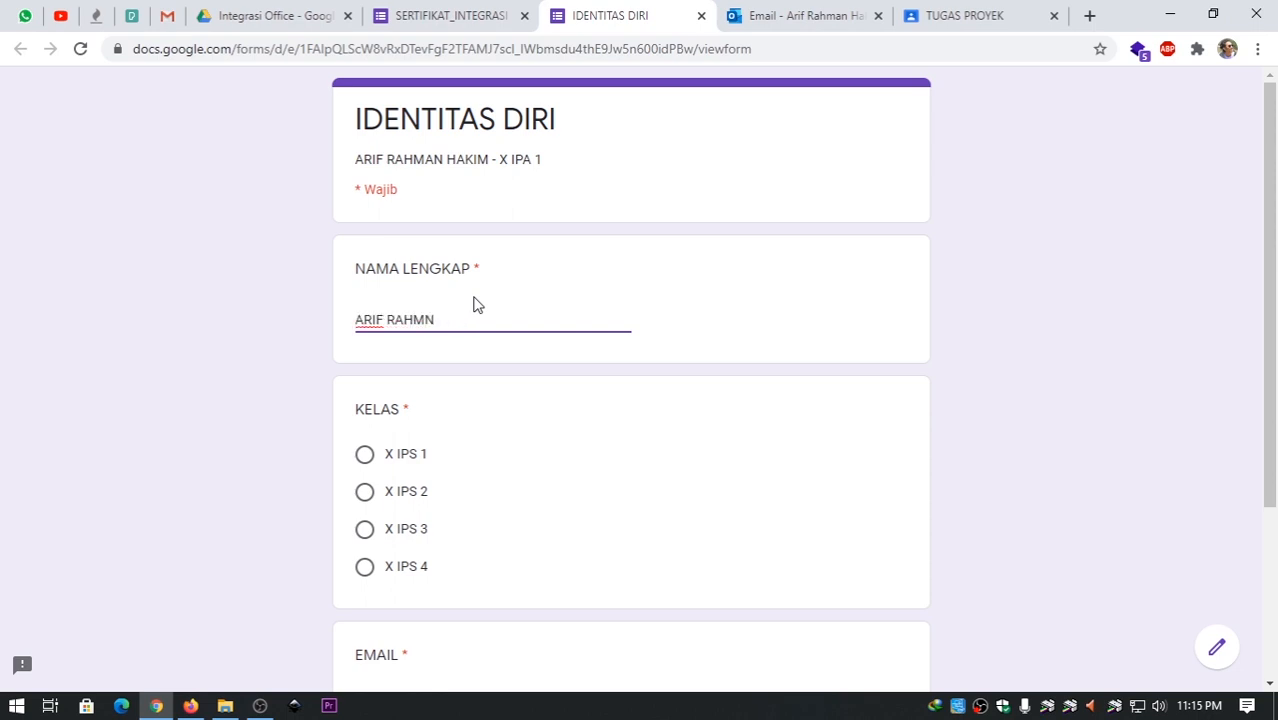
type("MAN HAKIM")
Select class X IPS 2, fill in the student's e-mail address, and submit the form
scroll(410, 470, "down", 1)
left_click(366, 399)
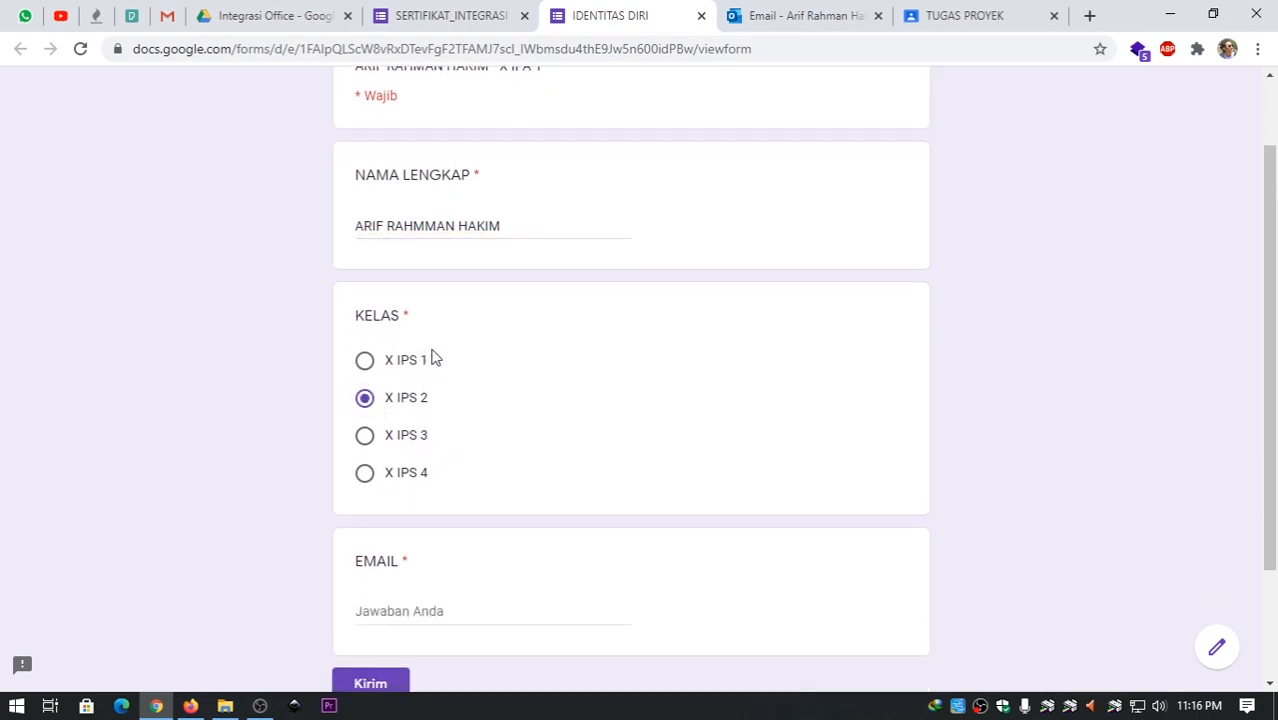
scroll(505, 419, "down", 2)
left_click(456, 458)
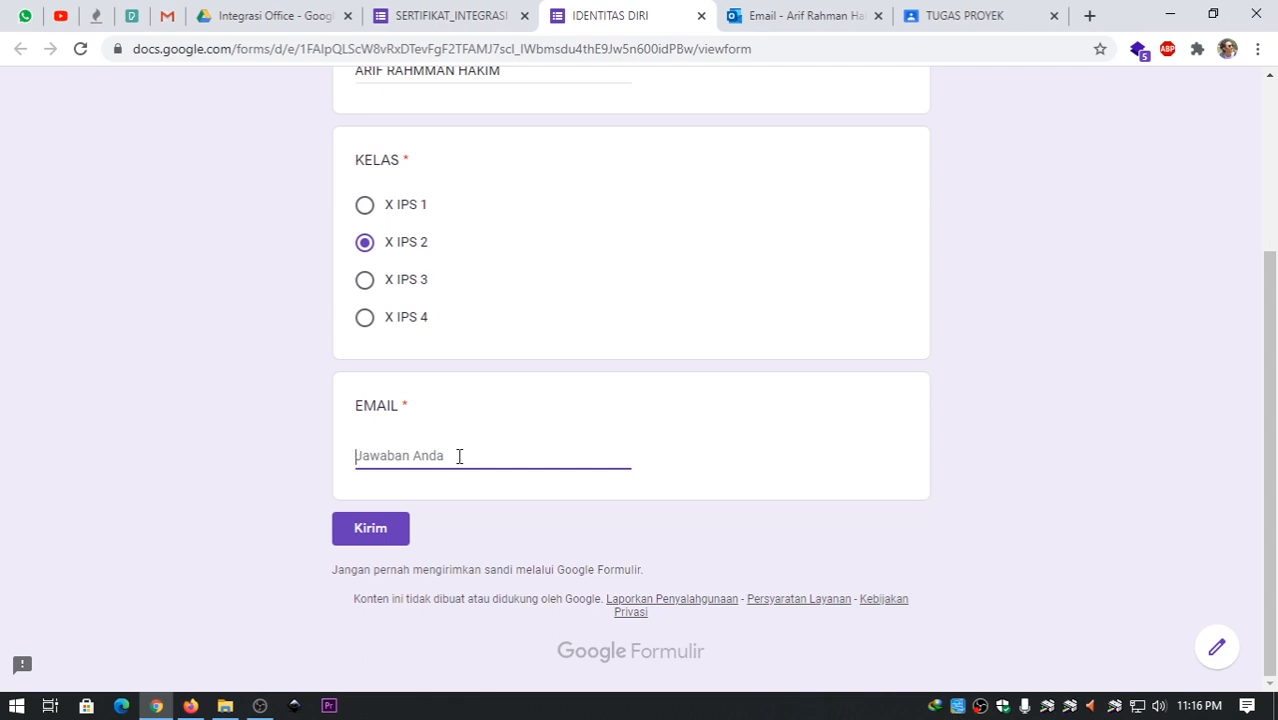
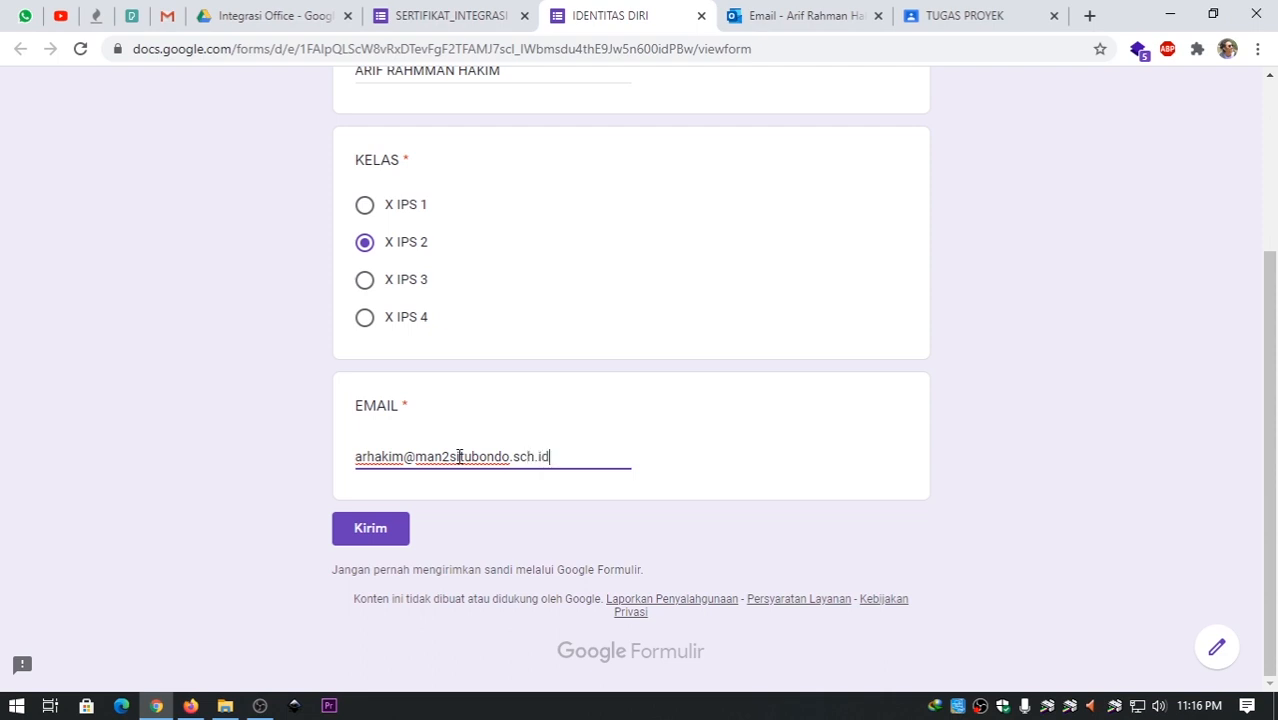
left_click(380, 535)
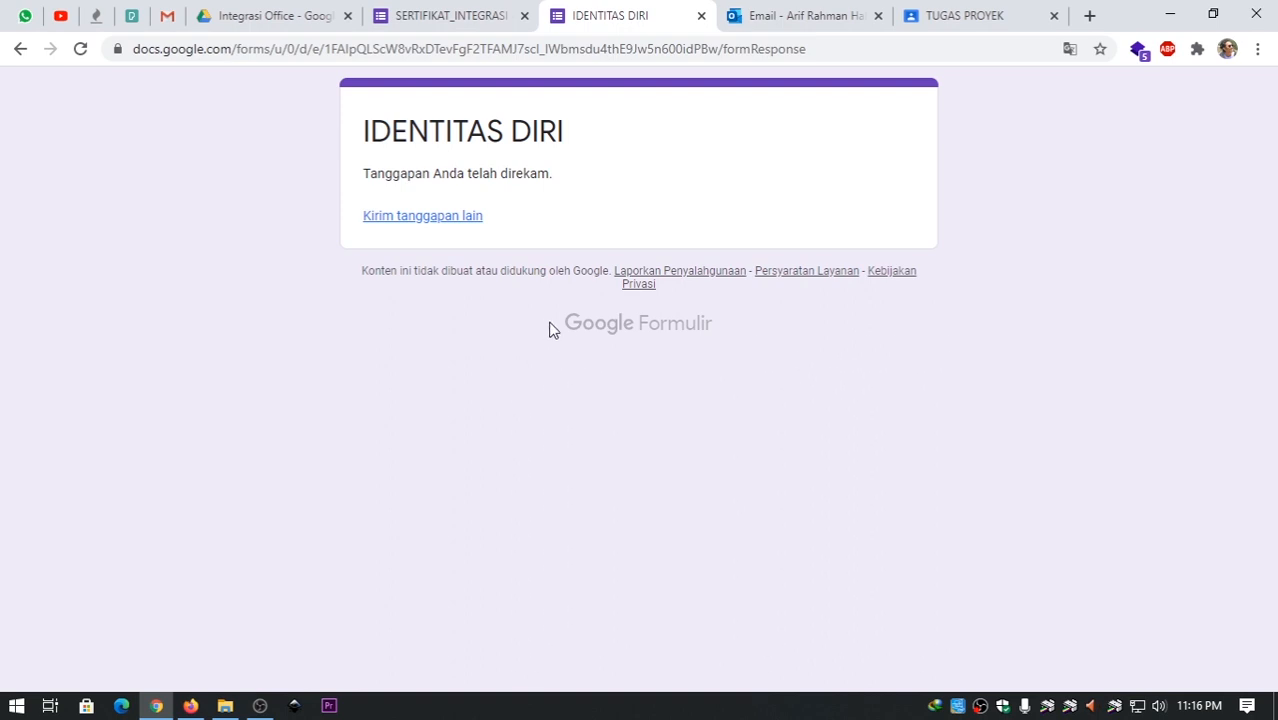
In the Outlook Inbox, reload until the certificate email arrives, then open it
left_click(770, 16)
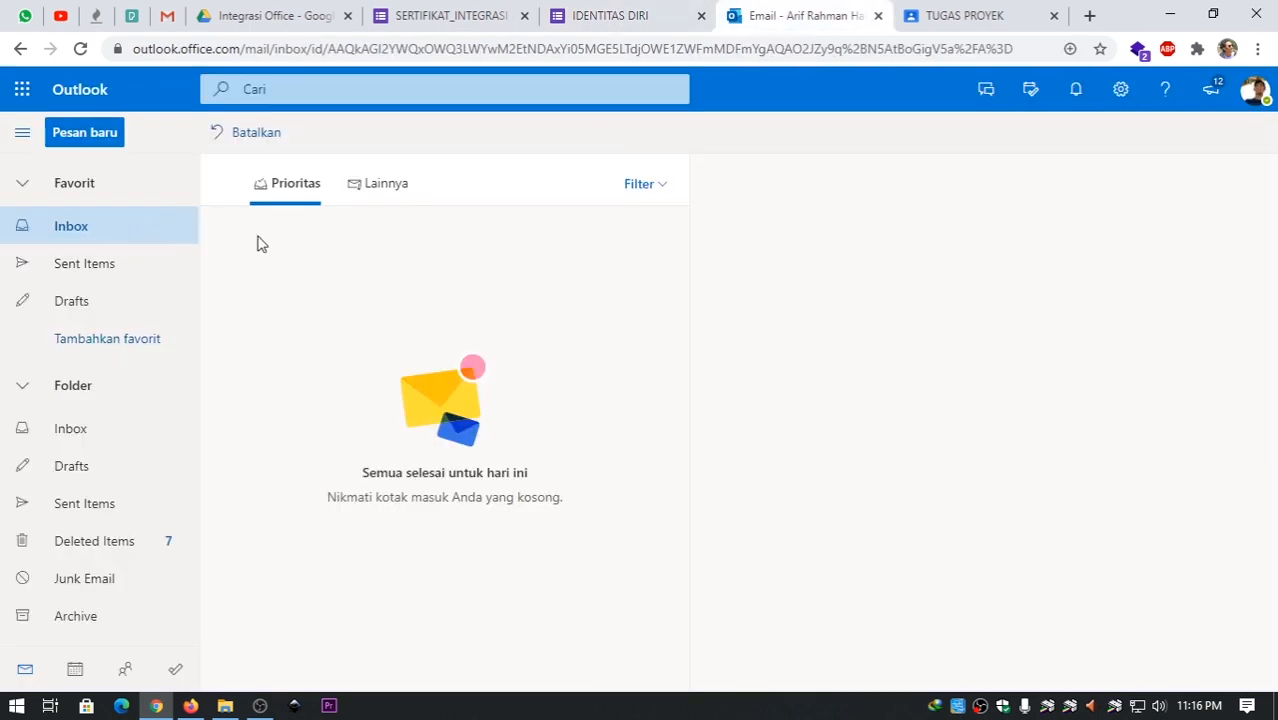
left_click(82, 231)
left_click(80, 50)
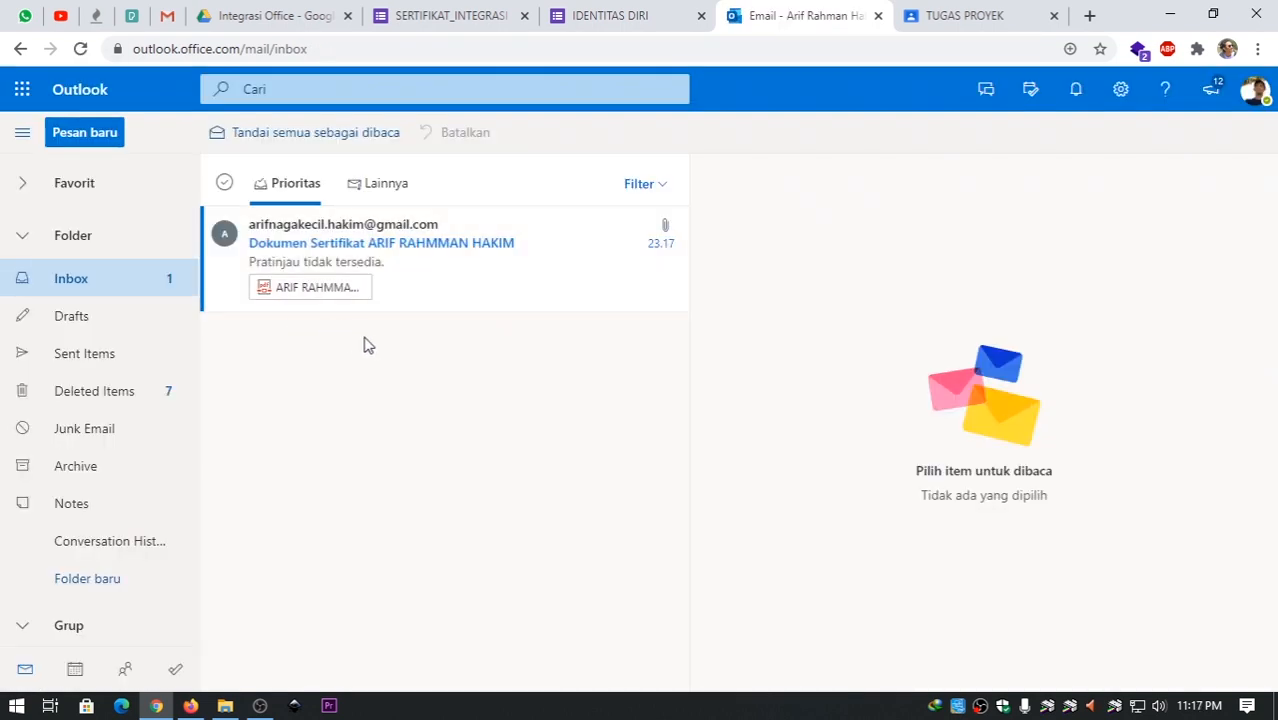
left_click(80, 48)
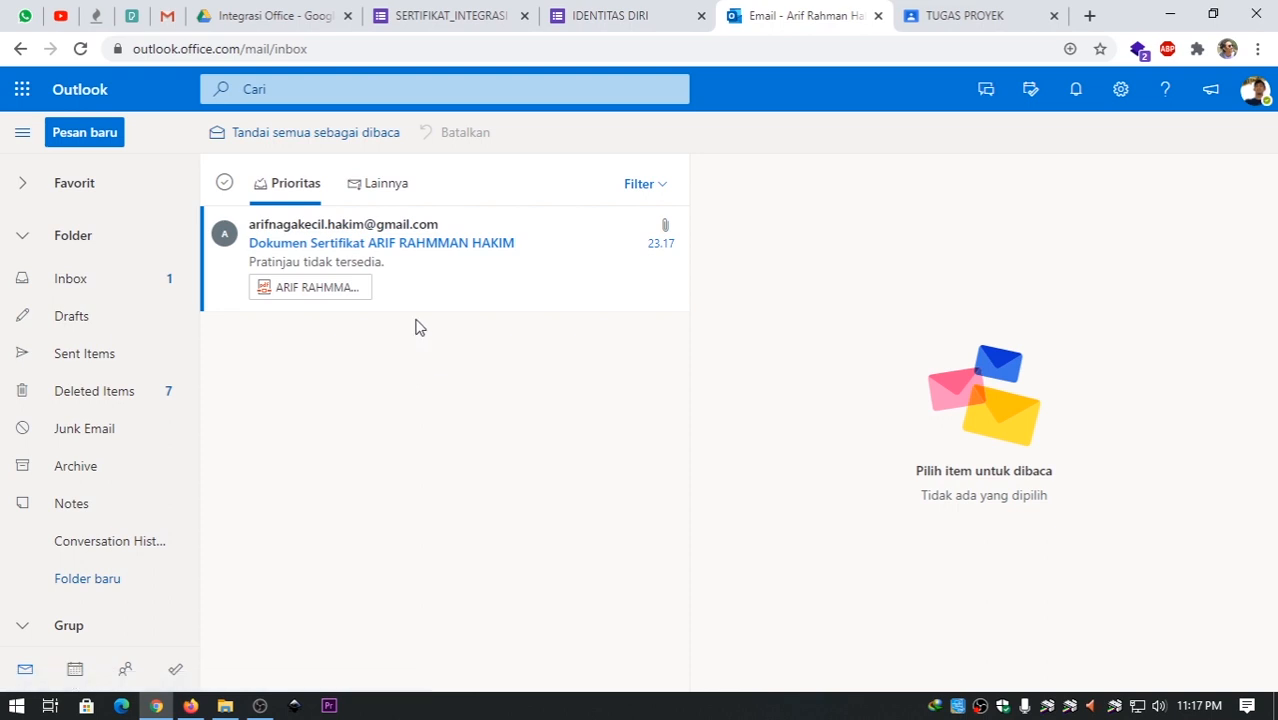
left_click(419, 243)
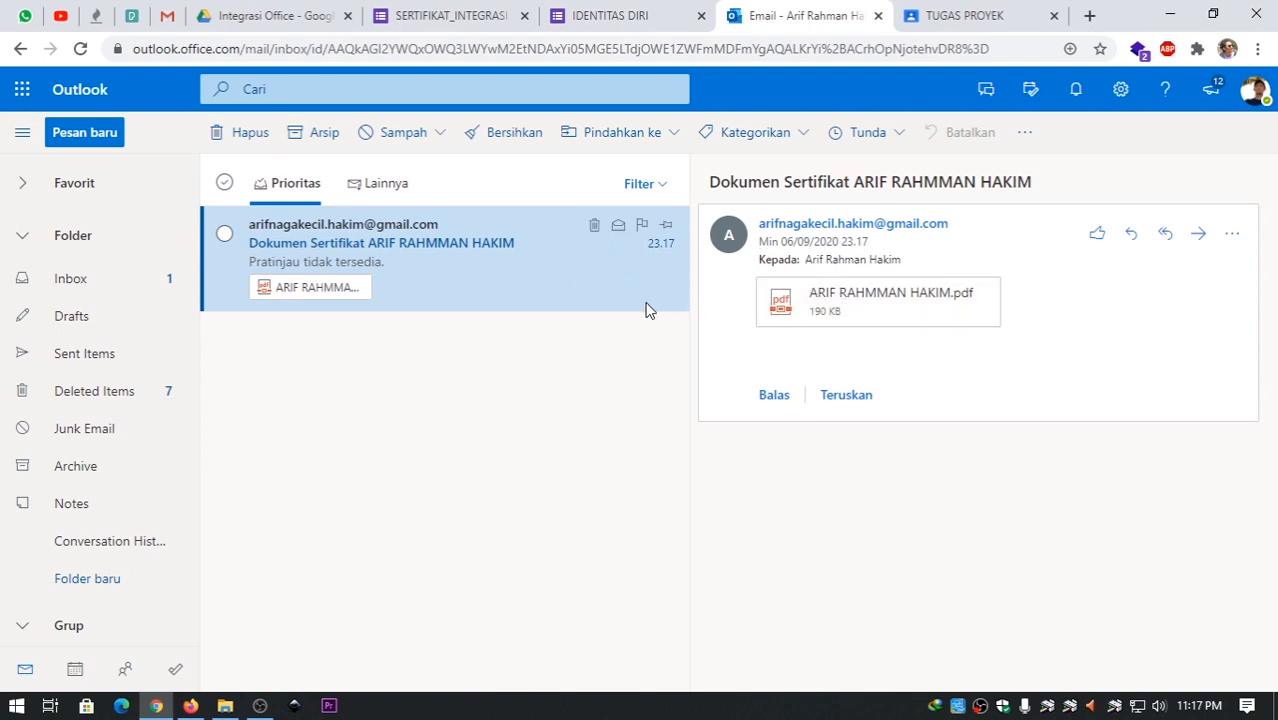
Preview the attached PDF certificate, then return to the IDENTITAS DIRI confirmation page
left_click(830, 300)
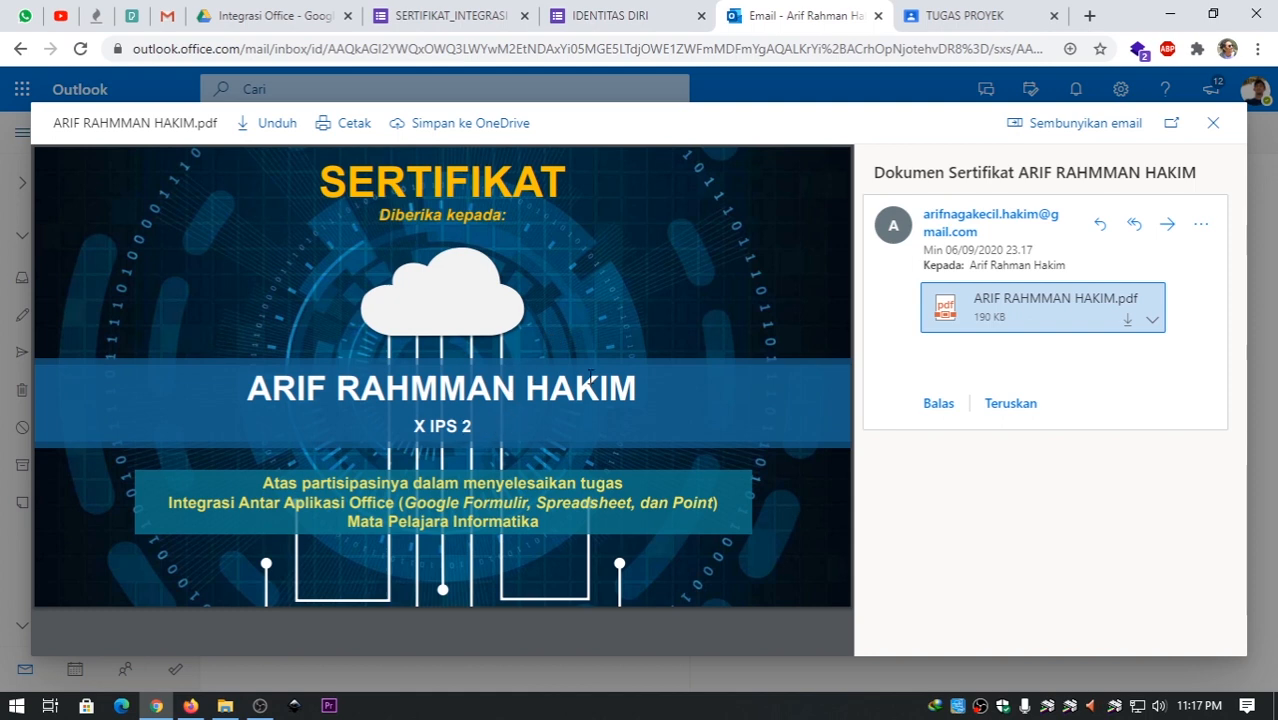
left_click(616, 17)
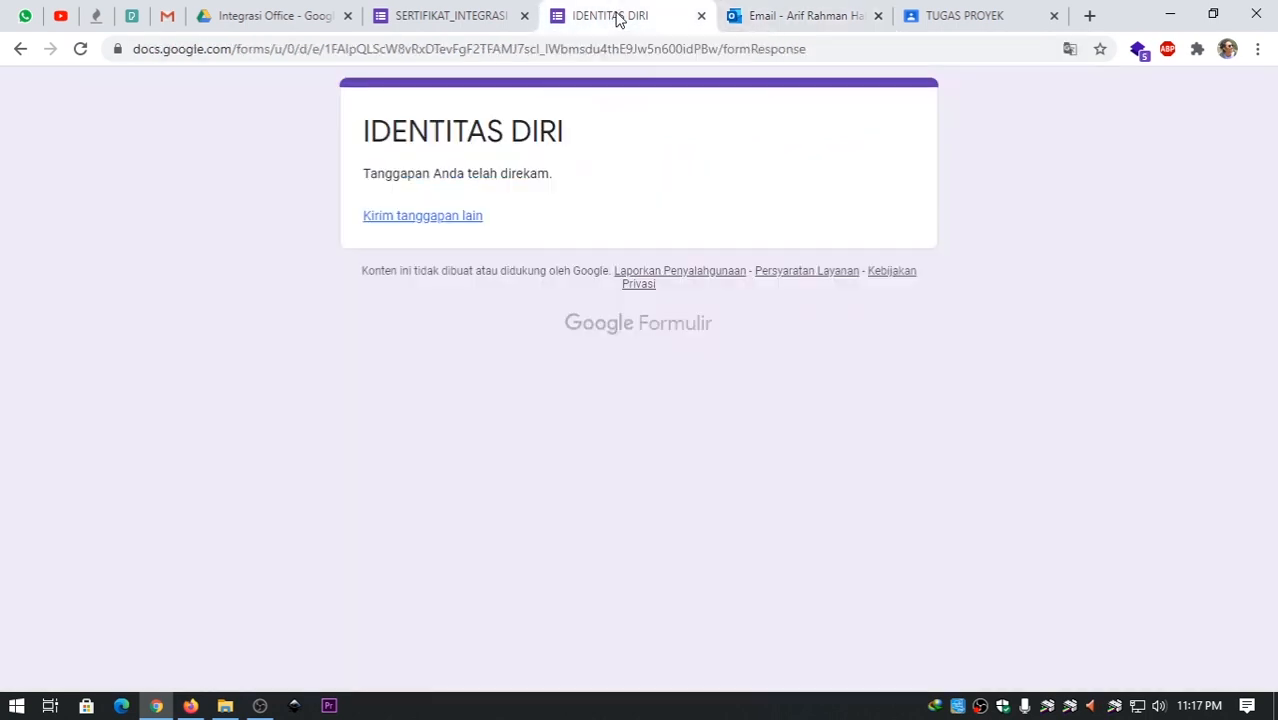
Review the NAMA LENGKAP, KELAS and EMAIL questions in the SERTIFIKAT_INTEGRASI form editor
left_click(474, 17)
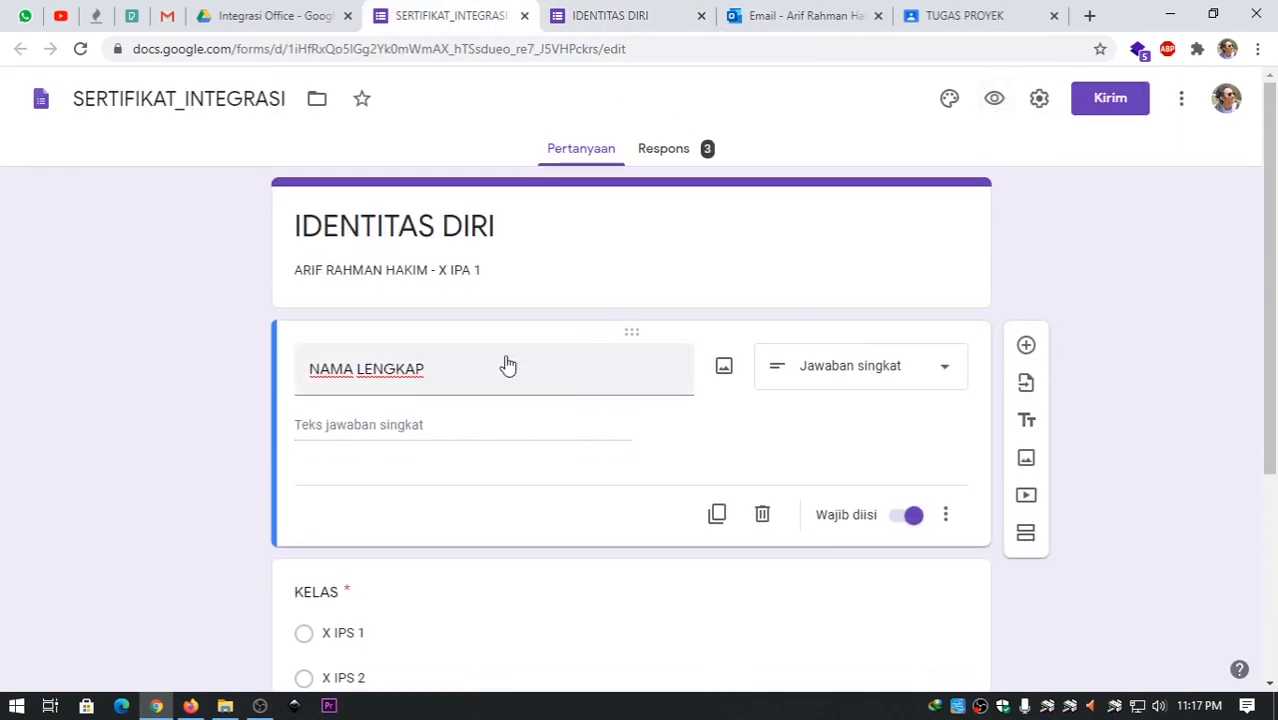
scroll(505, 365, "down", 2)
scroll(497, 432, "down", 1)
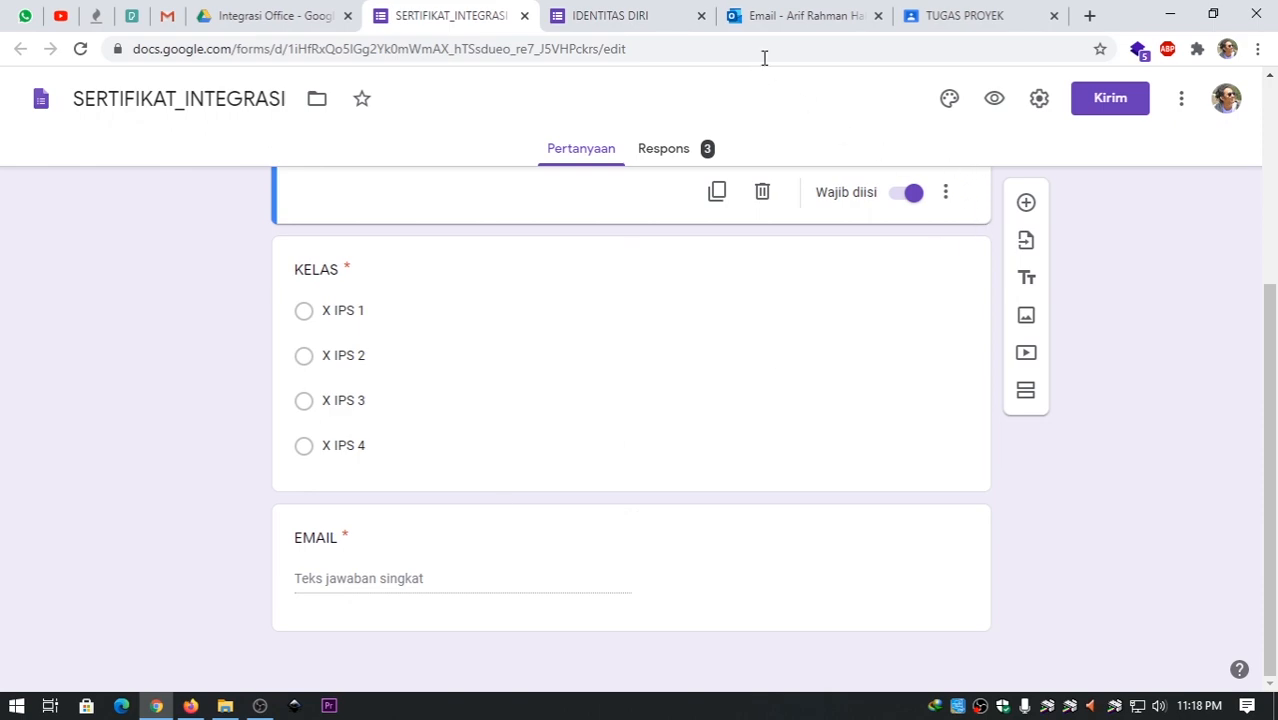
Minimize the browser and refresh the Windows desktop
left_click(1169, 14)
right_click(785, 273)
right_click(813, 316)
left_click(841, 368)
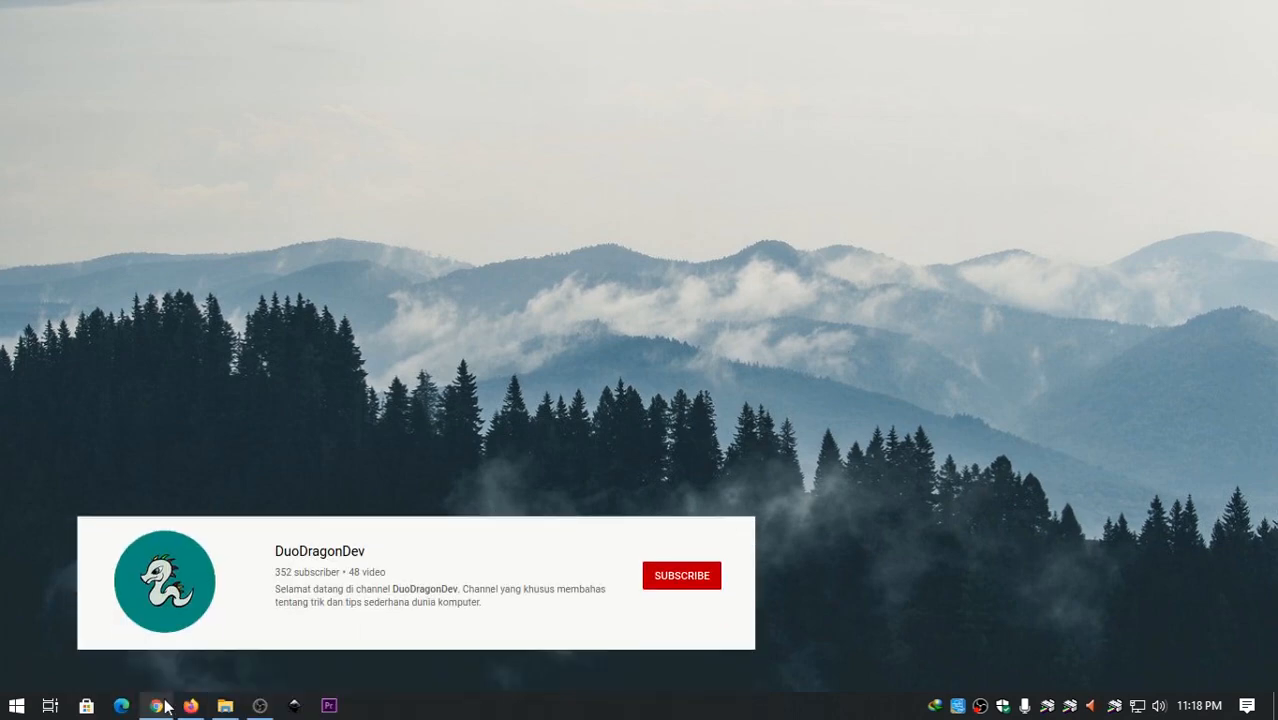
Launch Firefox from the taskbar to get a blank new tab
mouse_move(165, 705)
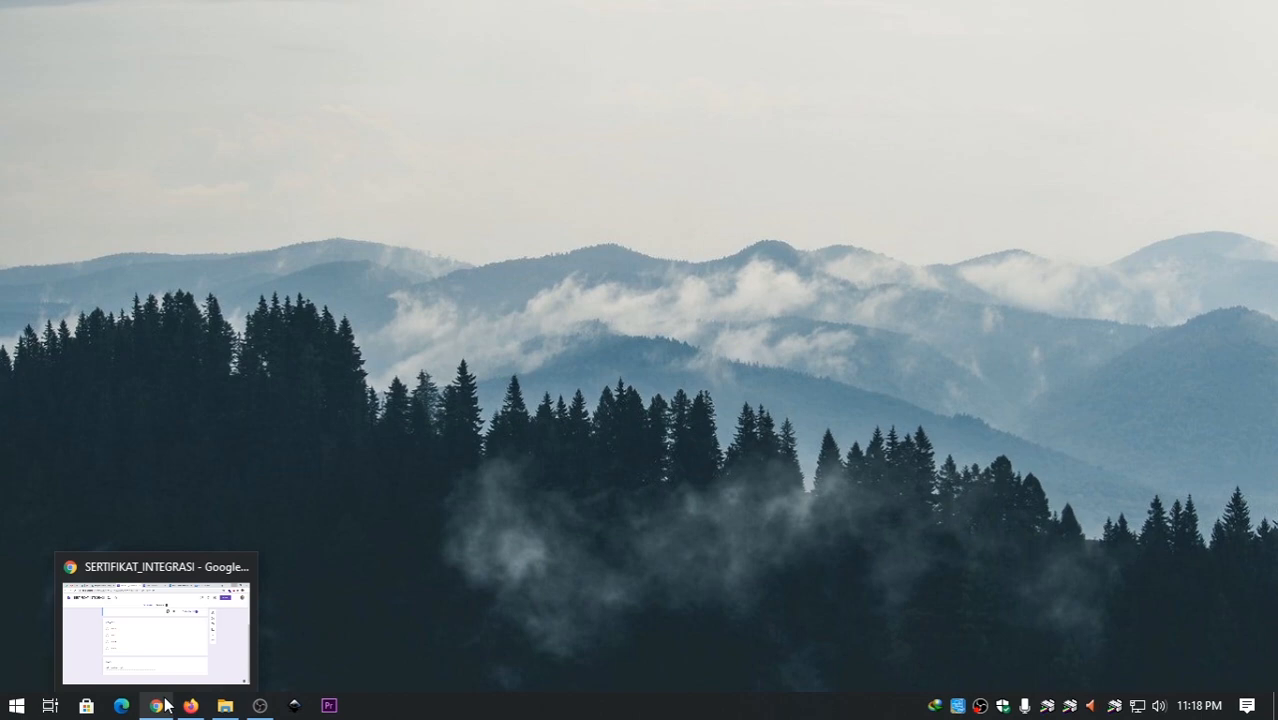
left_click(190, 705)
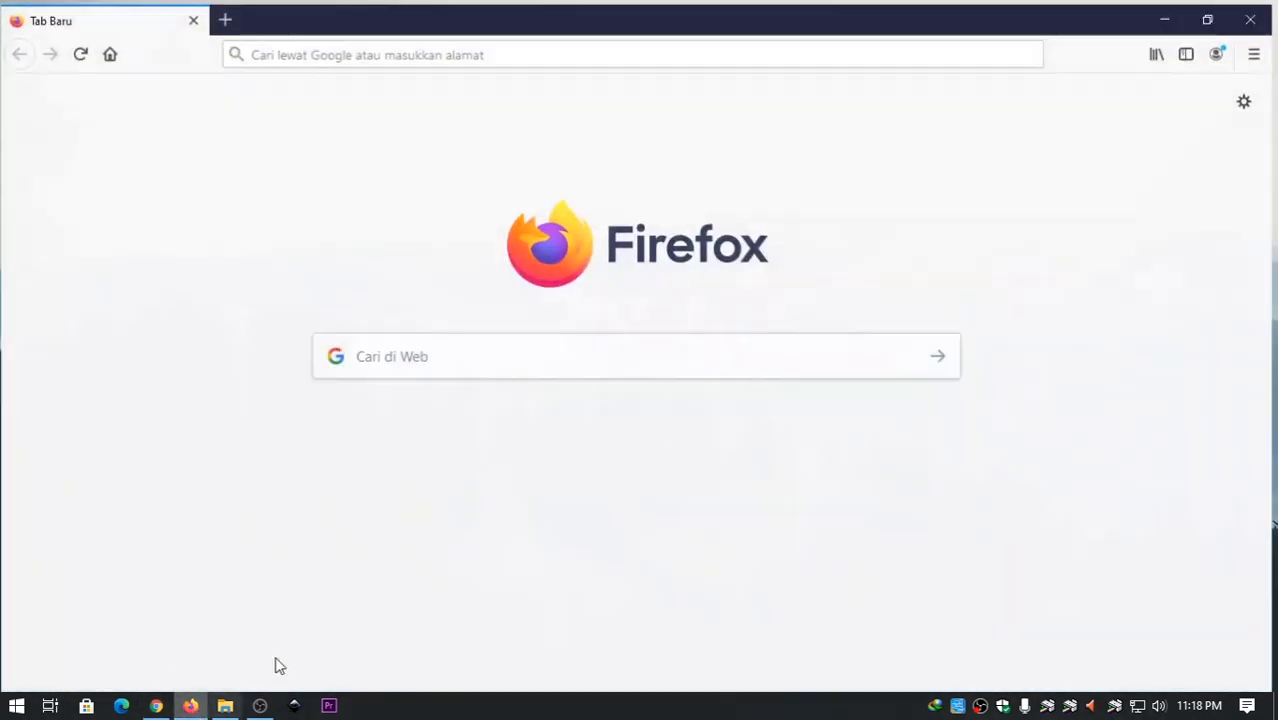
Search for 'google drive' and open the Google Drive result
left_click(689, 47)
type("google")
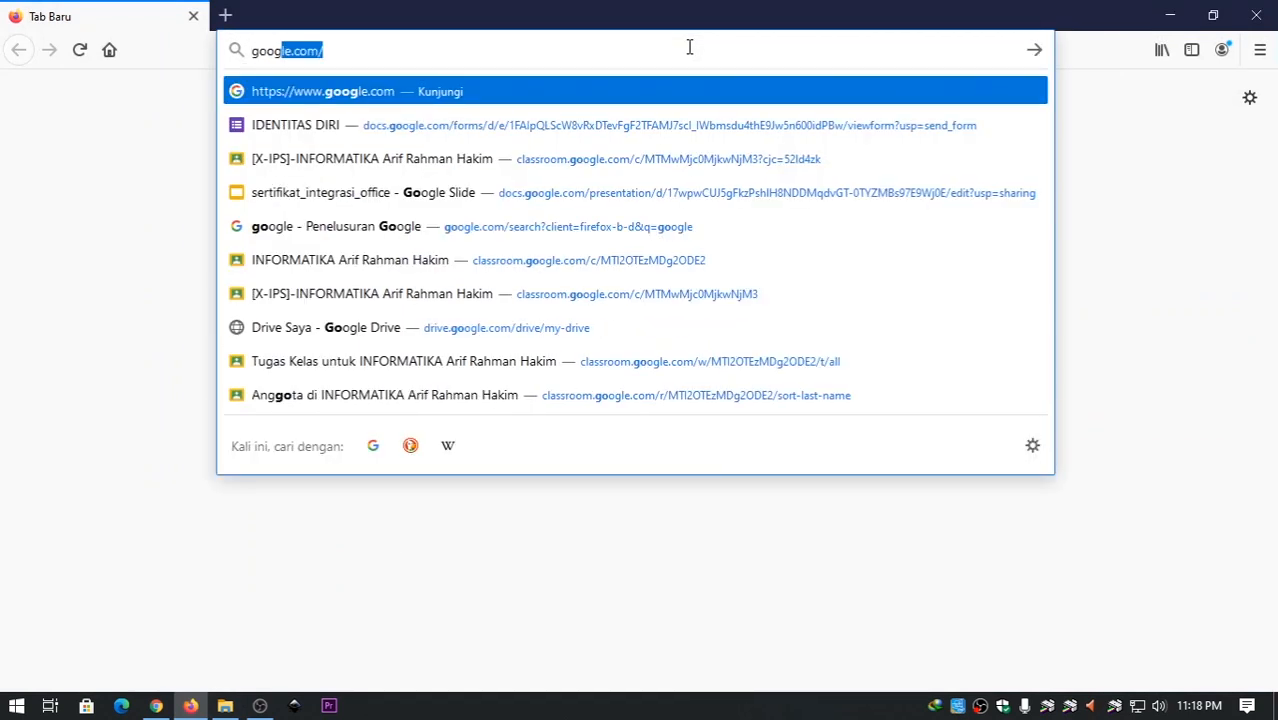
type(" drive")
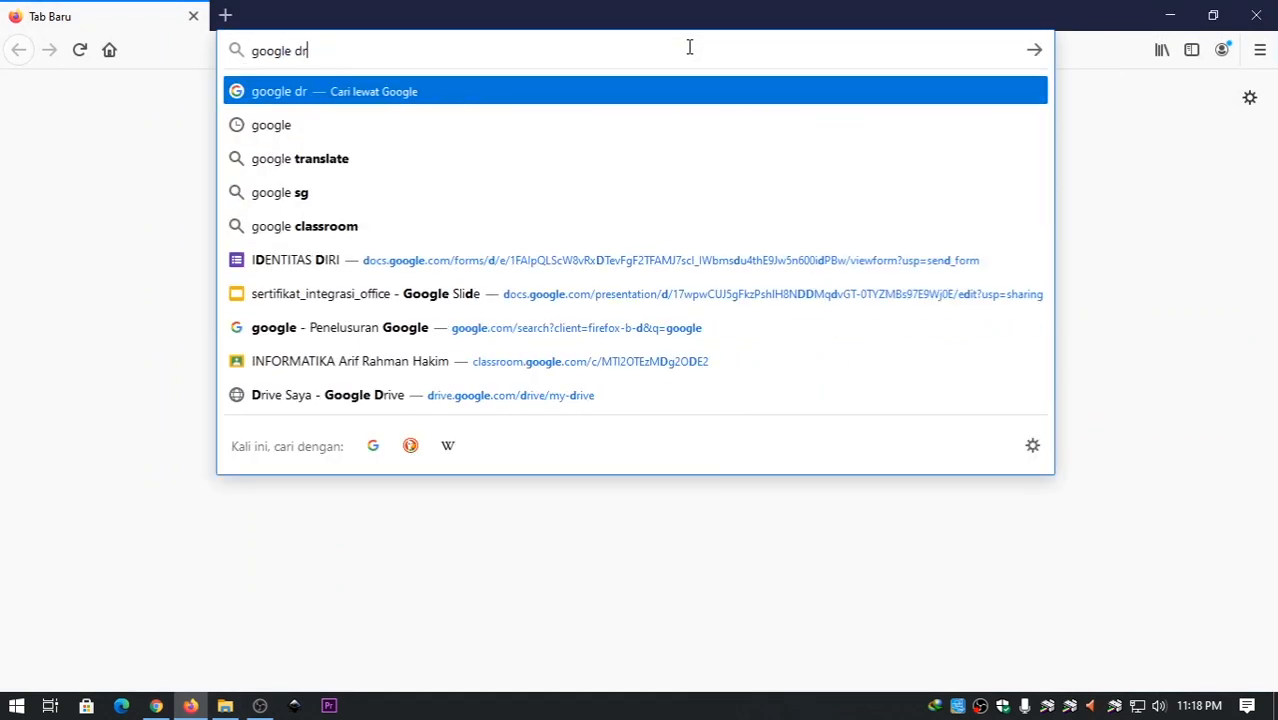
key("Return")
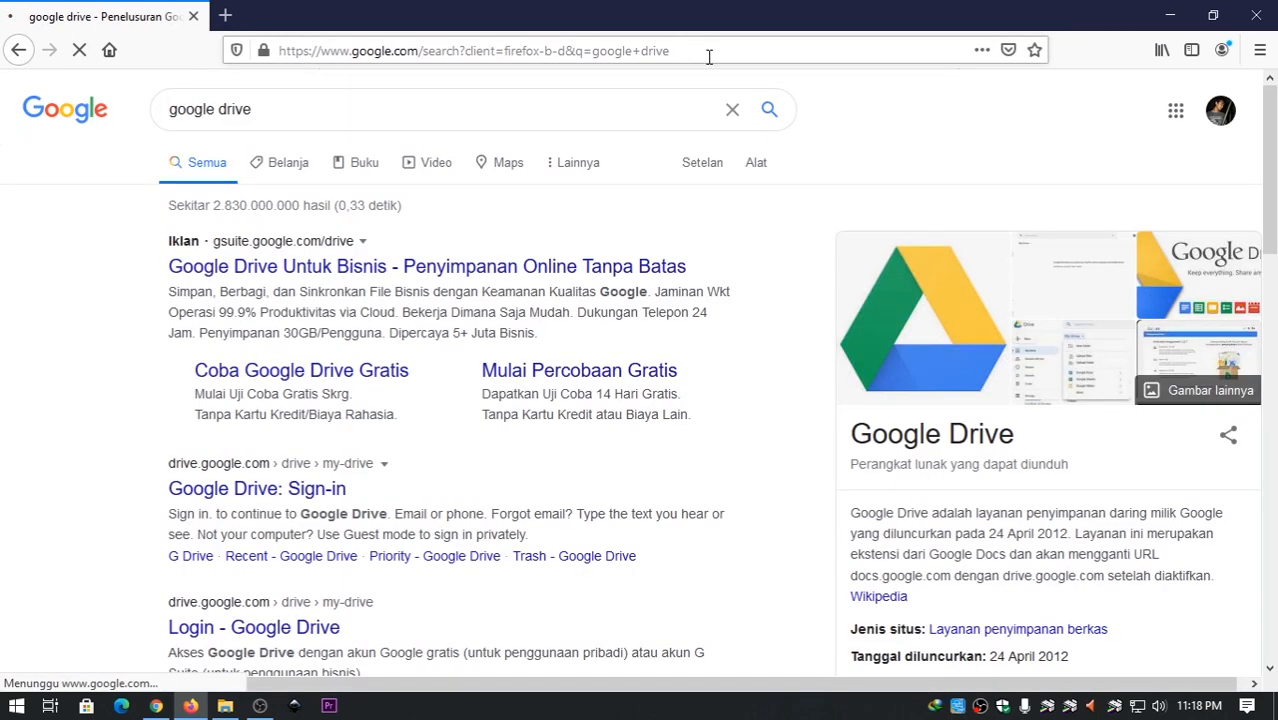
scroll(370, 443, "down", 2)
scroll(334, 491, "down", 2)
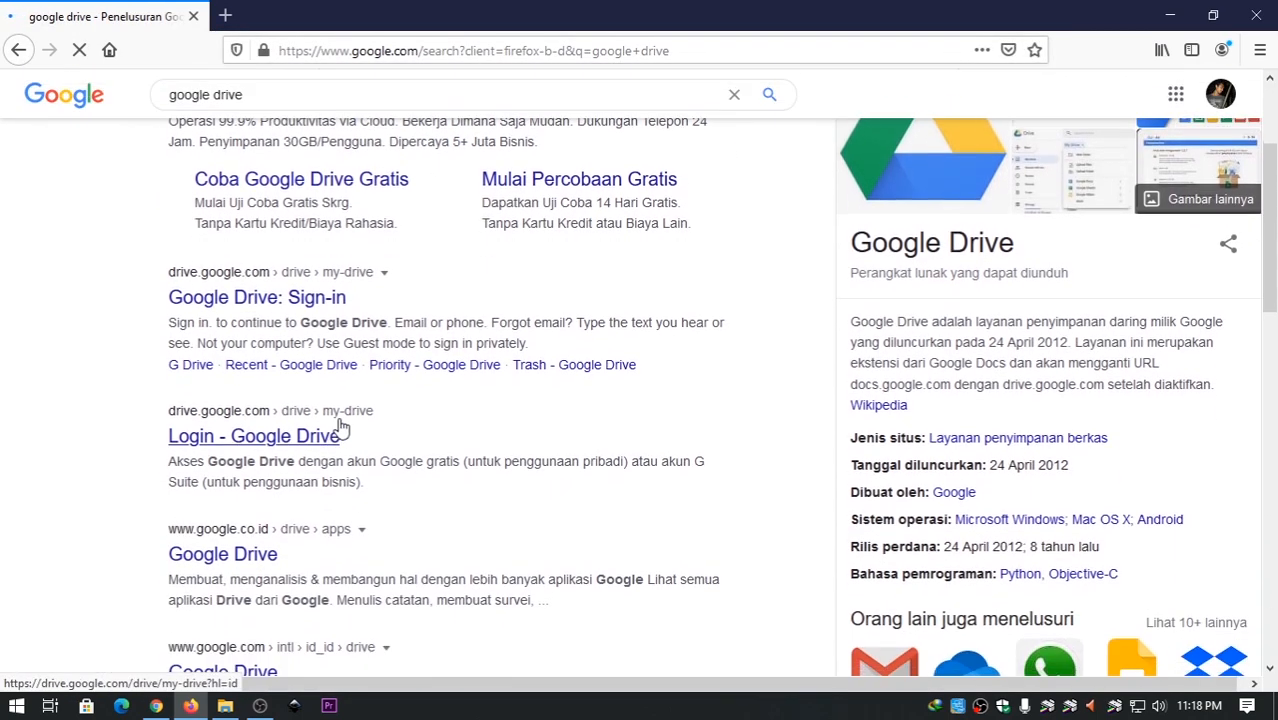
scroll(334, 317, "up", 3)
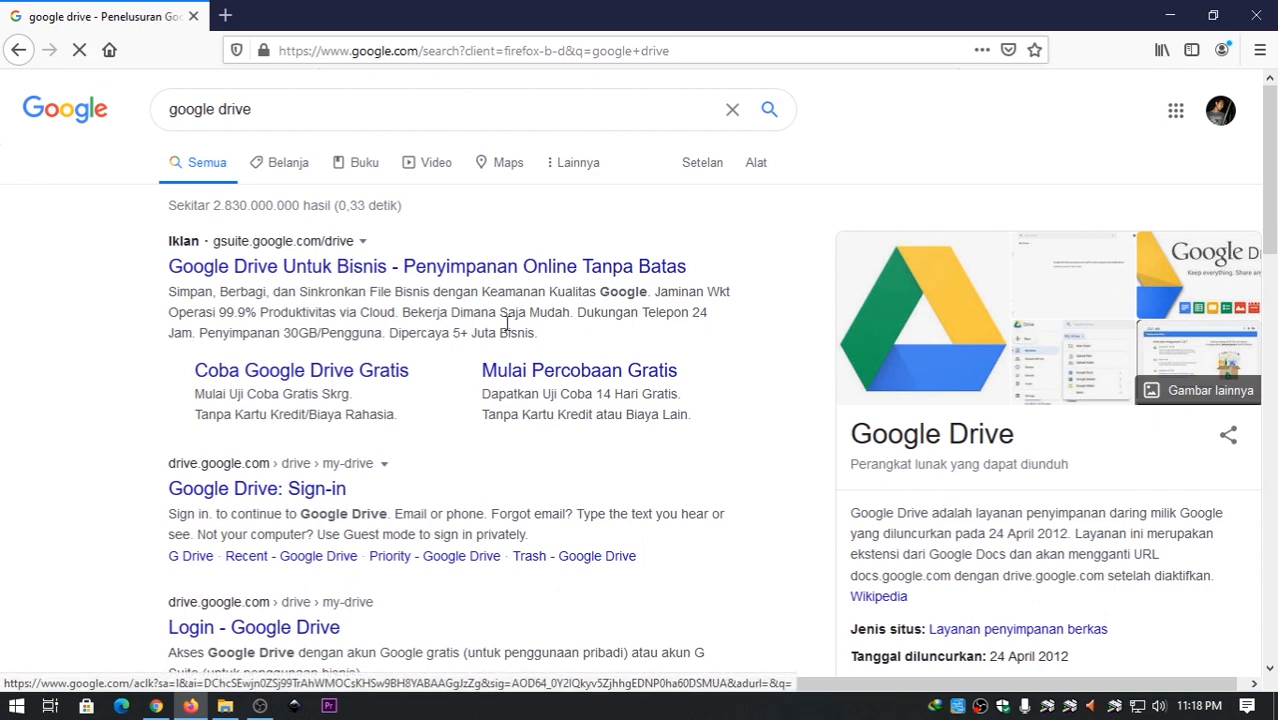
scroll(431, 314, "down", 2)
left_click(238, 400)
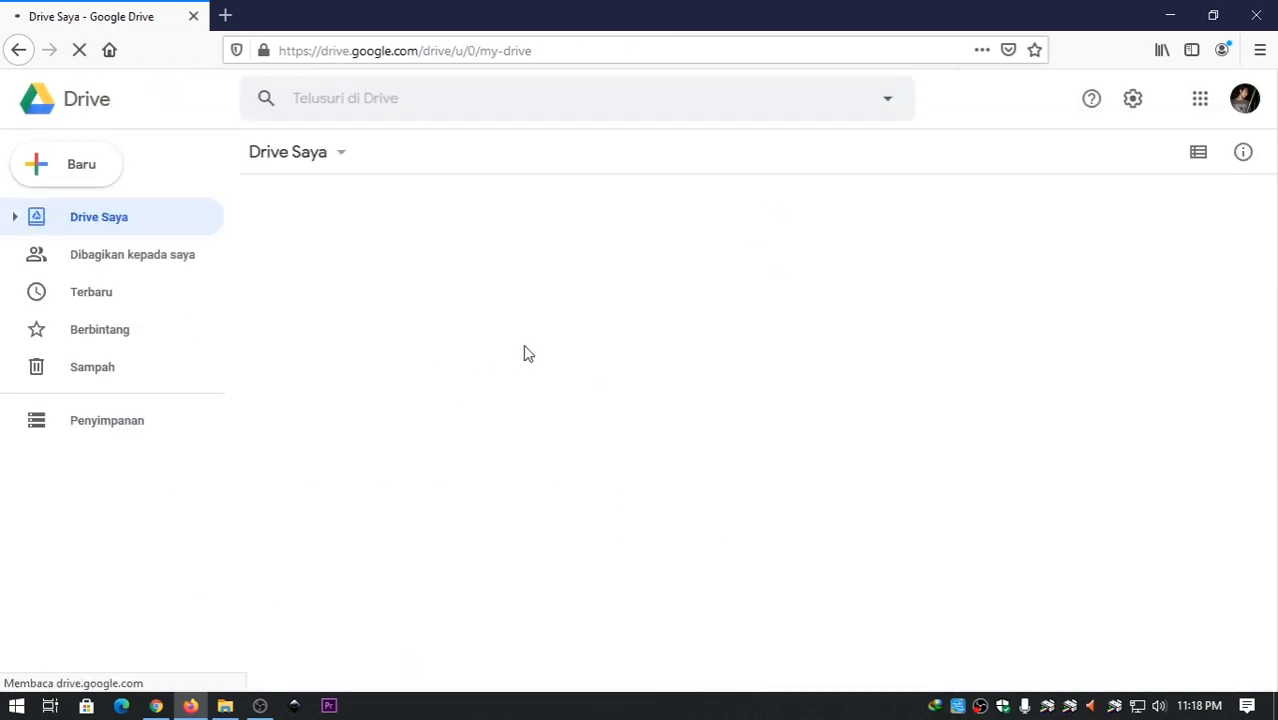
Sign out of Google, remove the saved account, and leave only a blank new tab
left_click(1244, 98)
left_click(1101, 424)
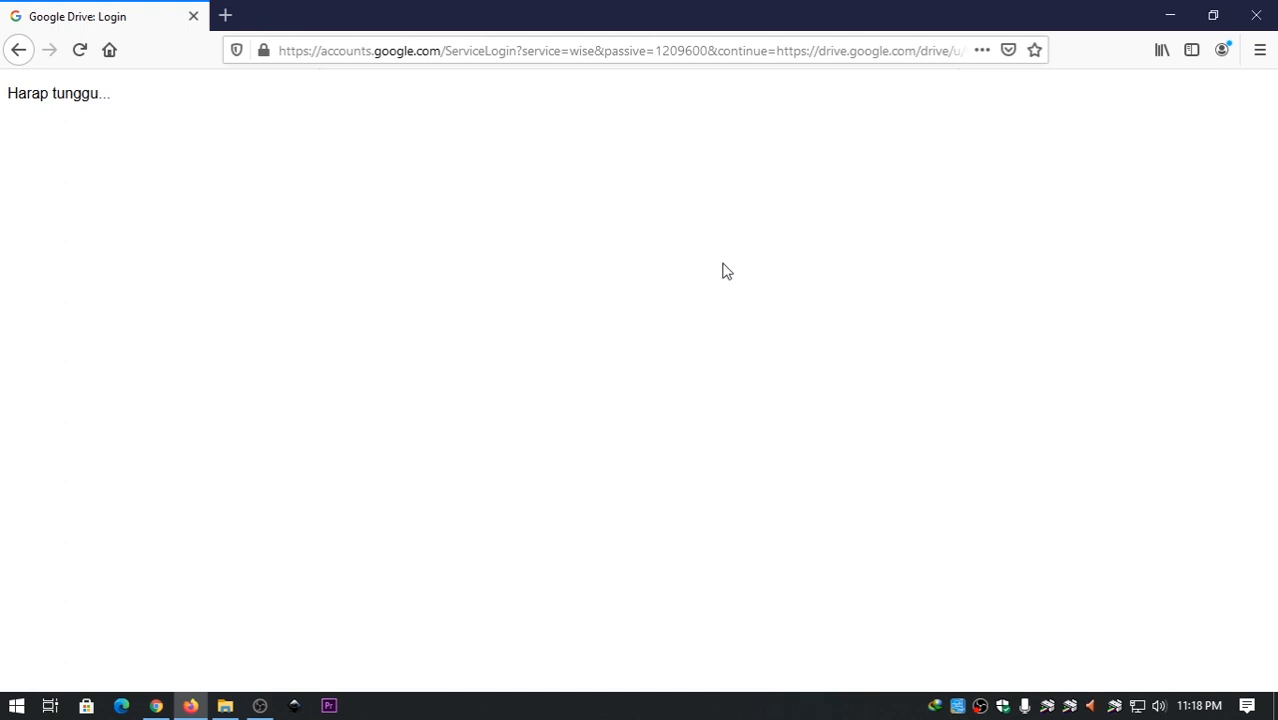
left_click(571, 404)
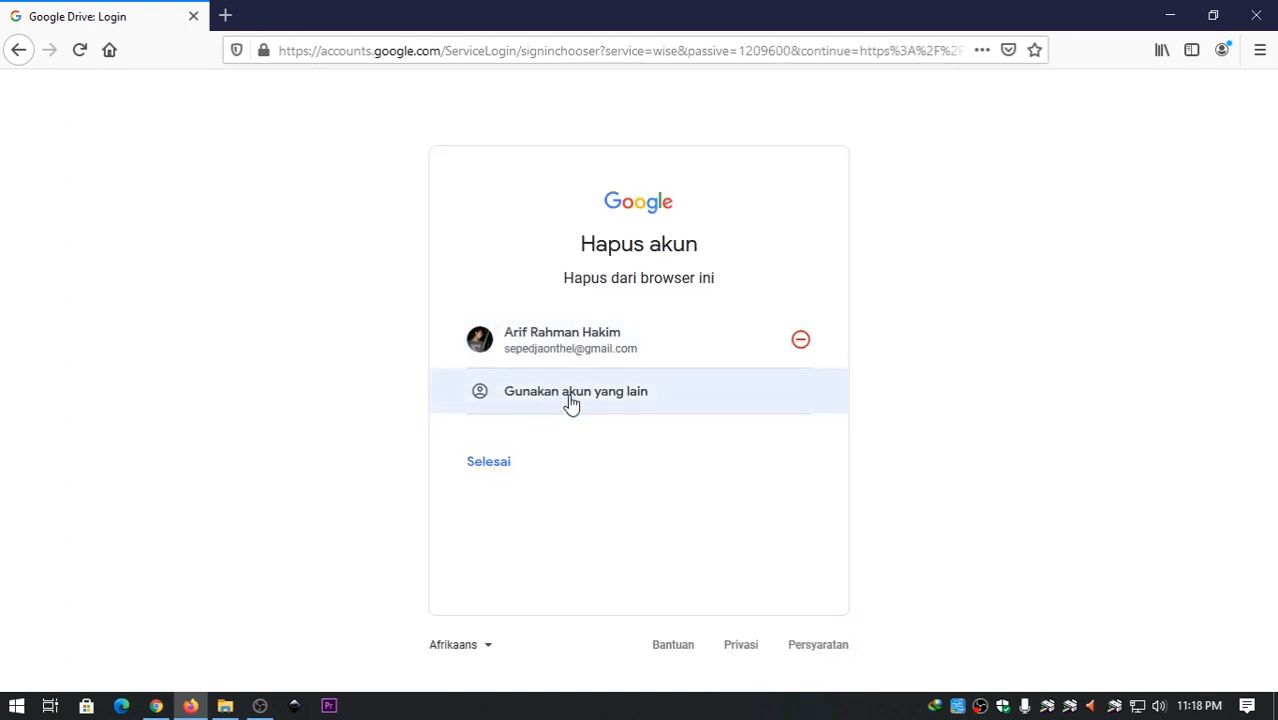
left_click(799, 339)
left_click(728, 466)
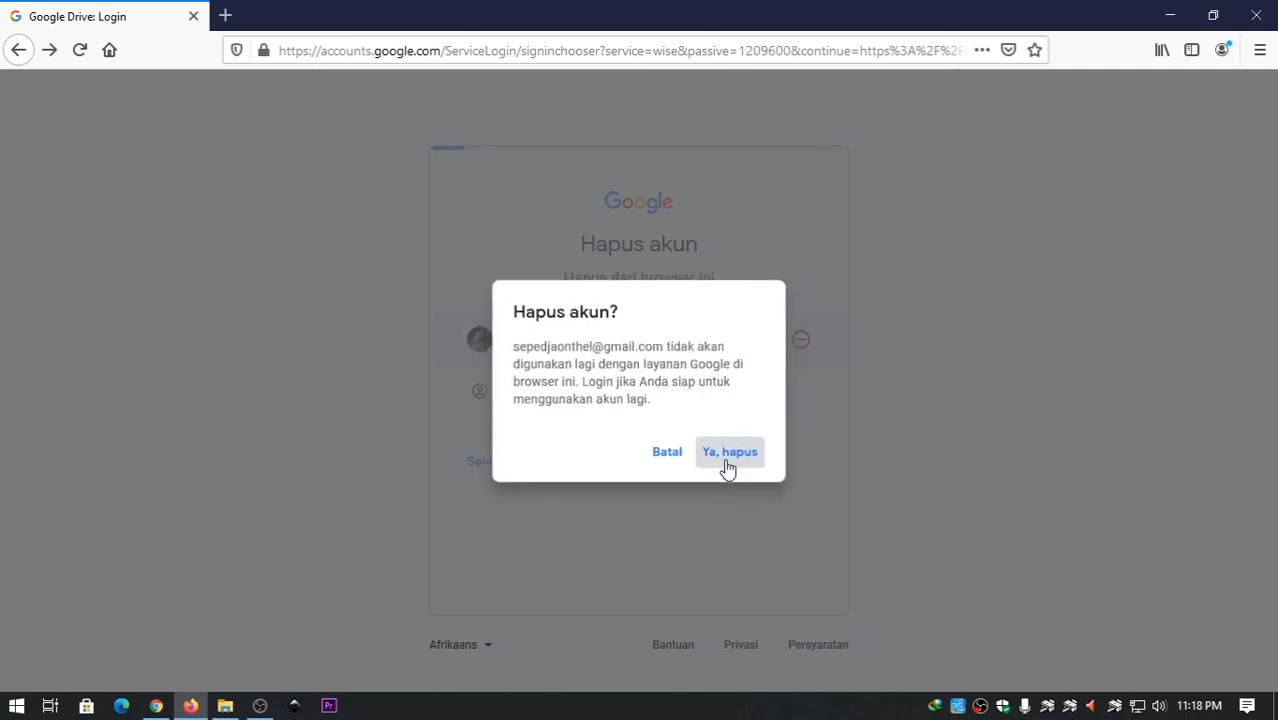
left_click(402, 58)
left_click(225, 15)
left_click(193, 16)
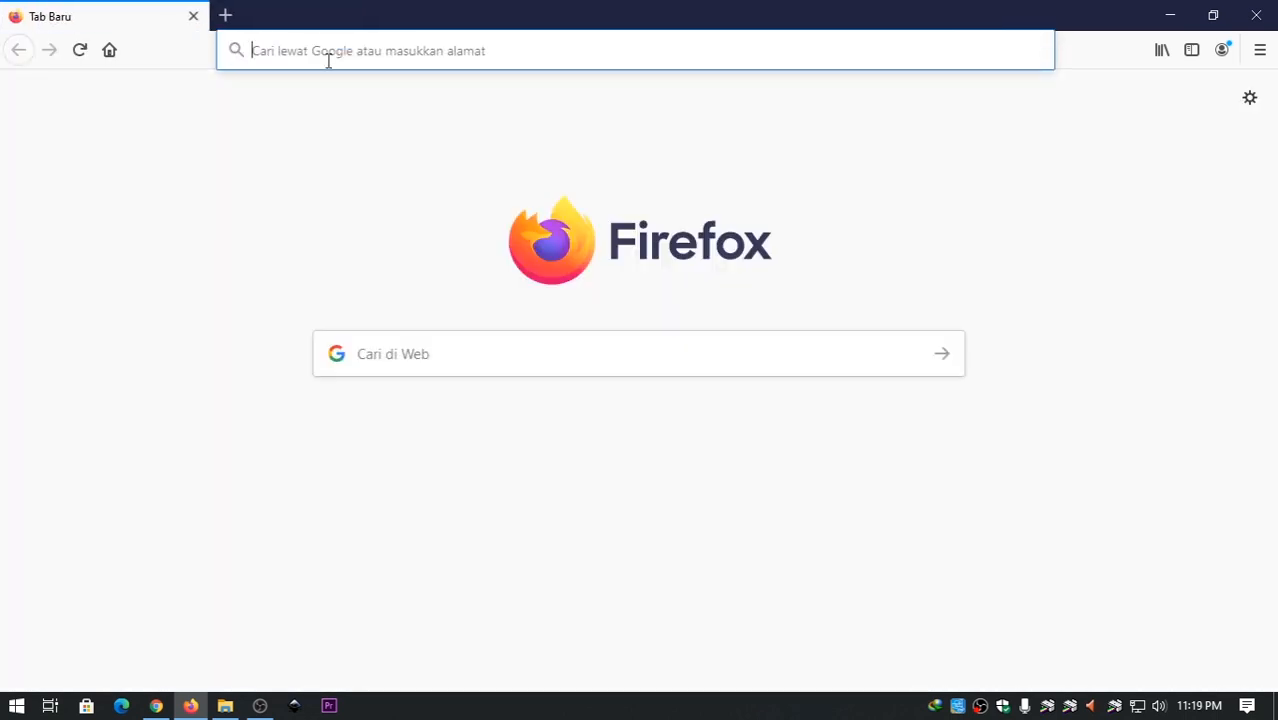
Search for 'google drive' and open the Login - Google Drive result
type("google drive")
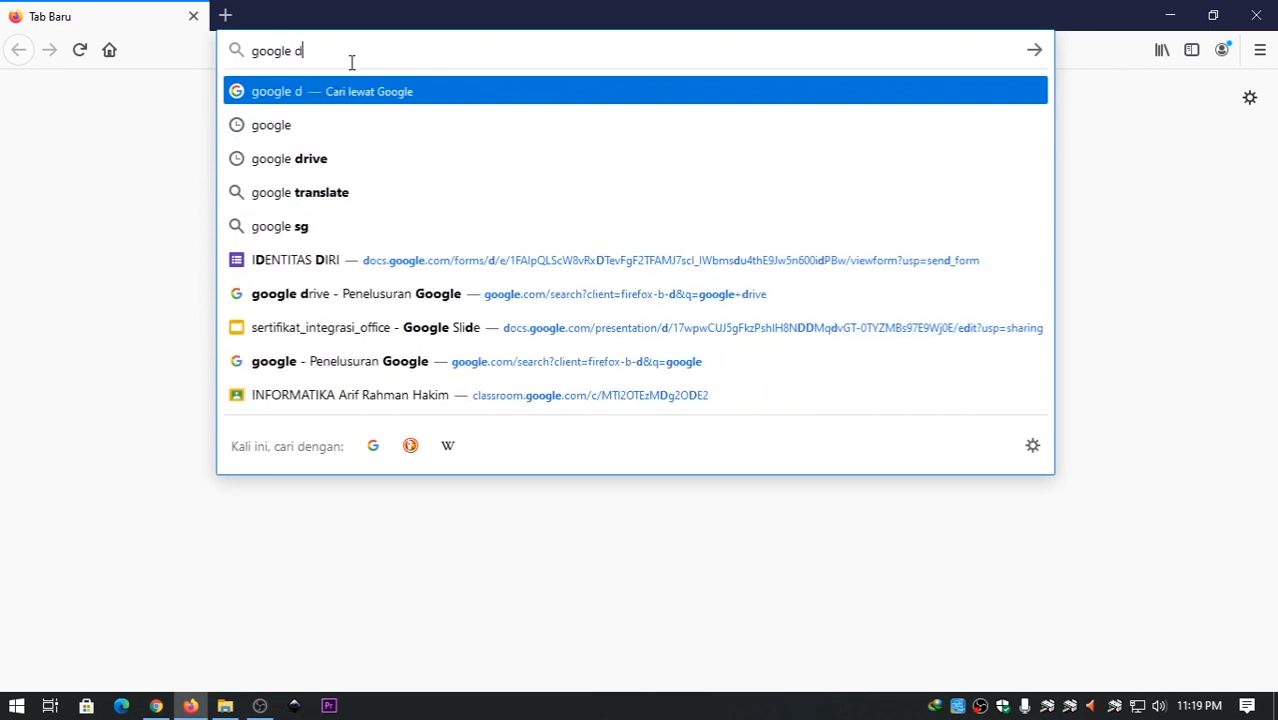
key("Return")
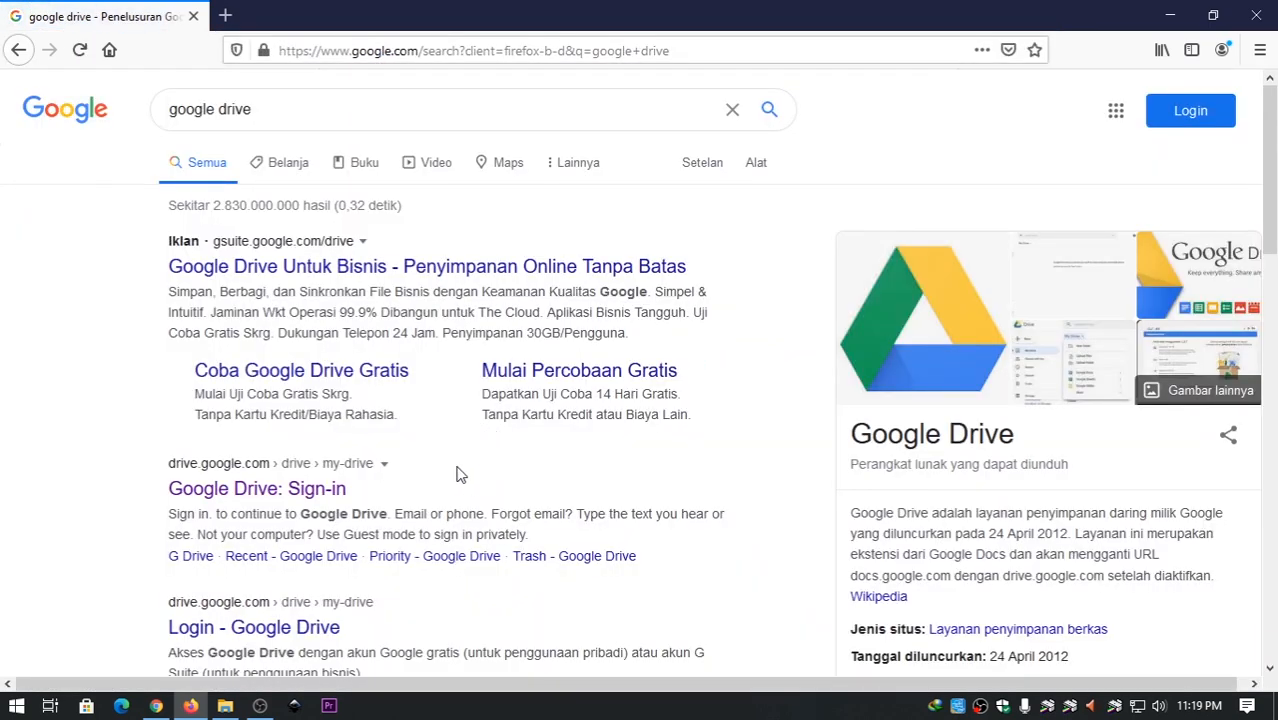
scroll(463, 470, "down", 2)
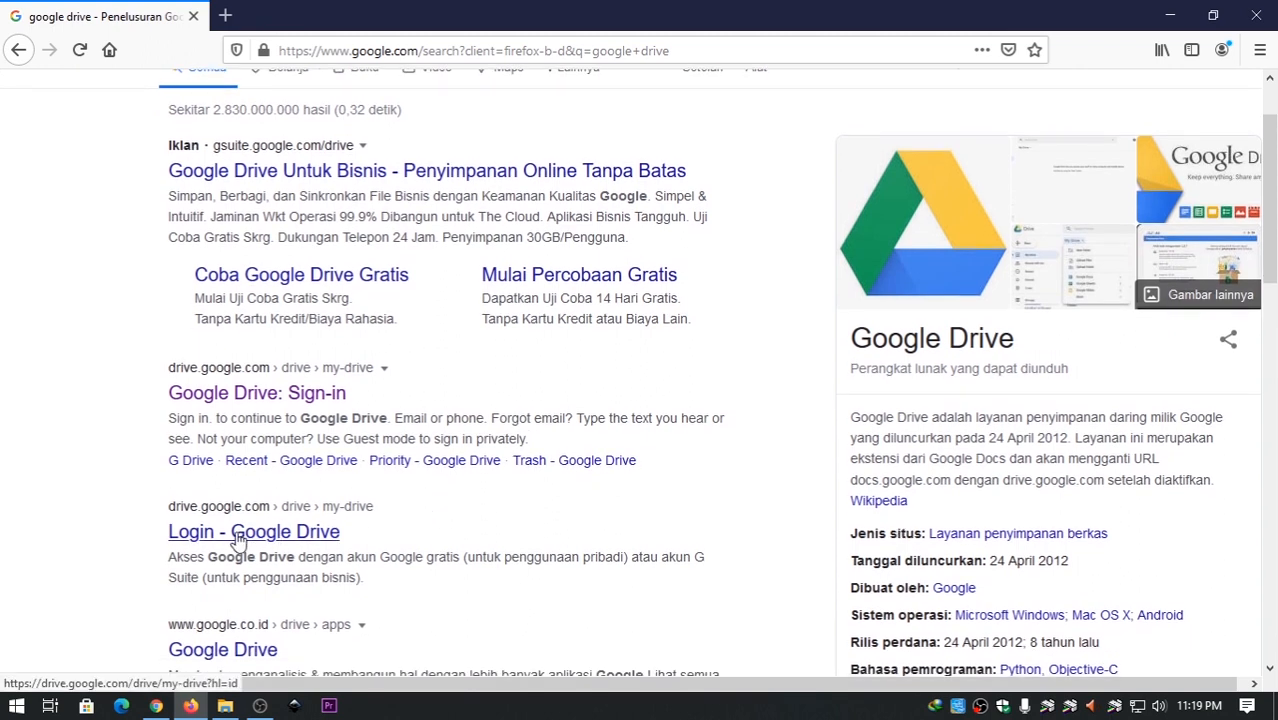
left_click(280, 531)
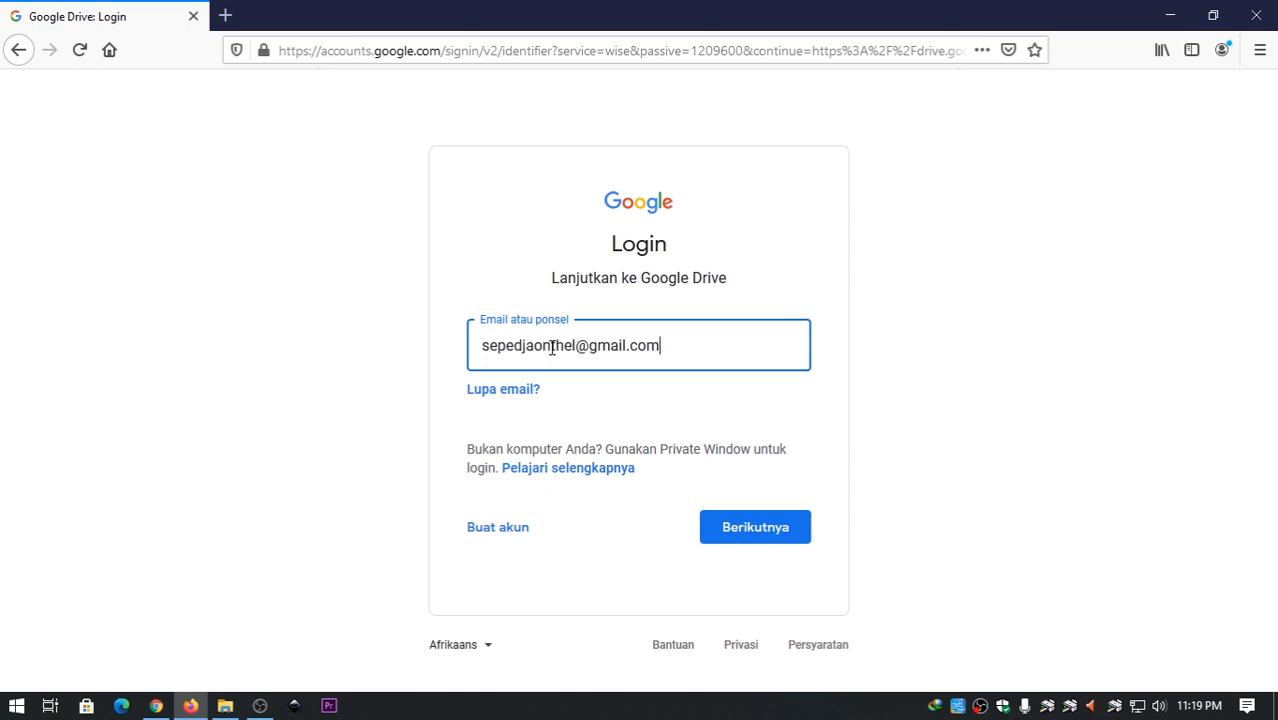
Sign in with the account e-mail and password, declining Firefox's offer to save the login
key("Return")
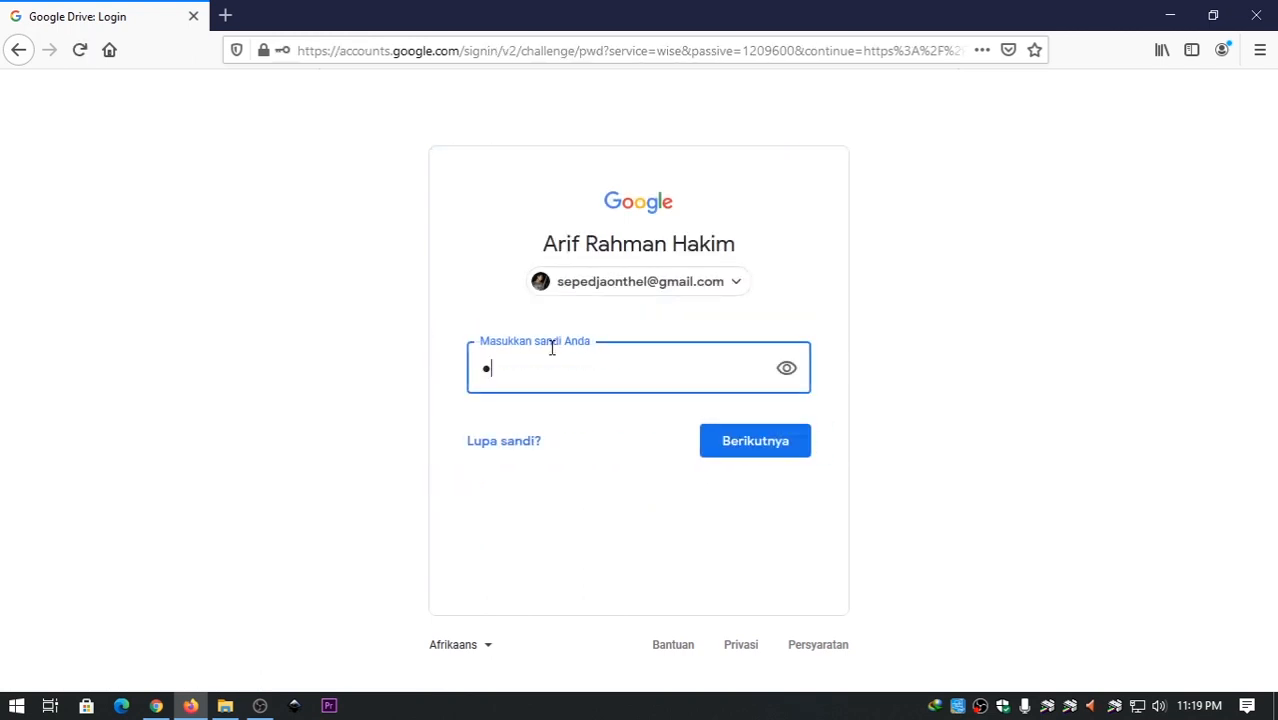
key("Return")
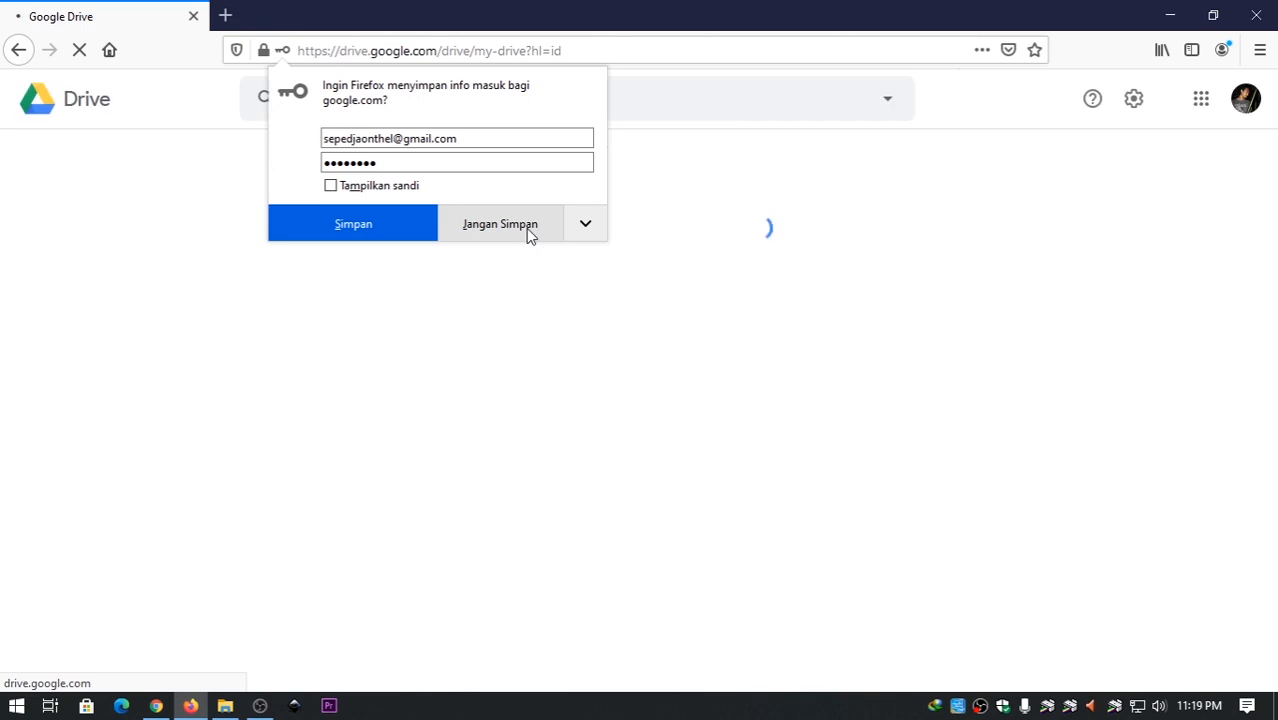
left_click(526, 228)
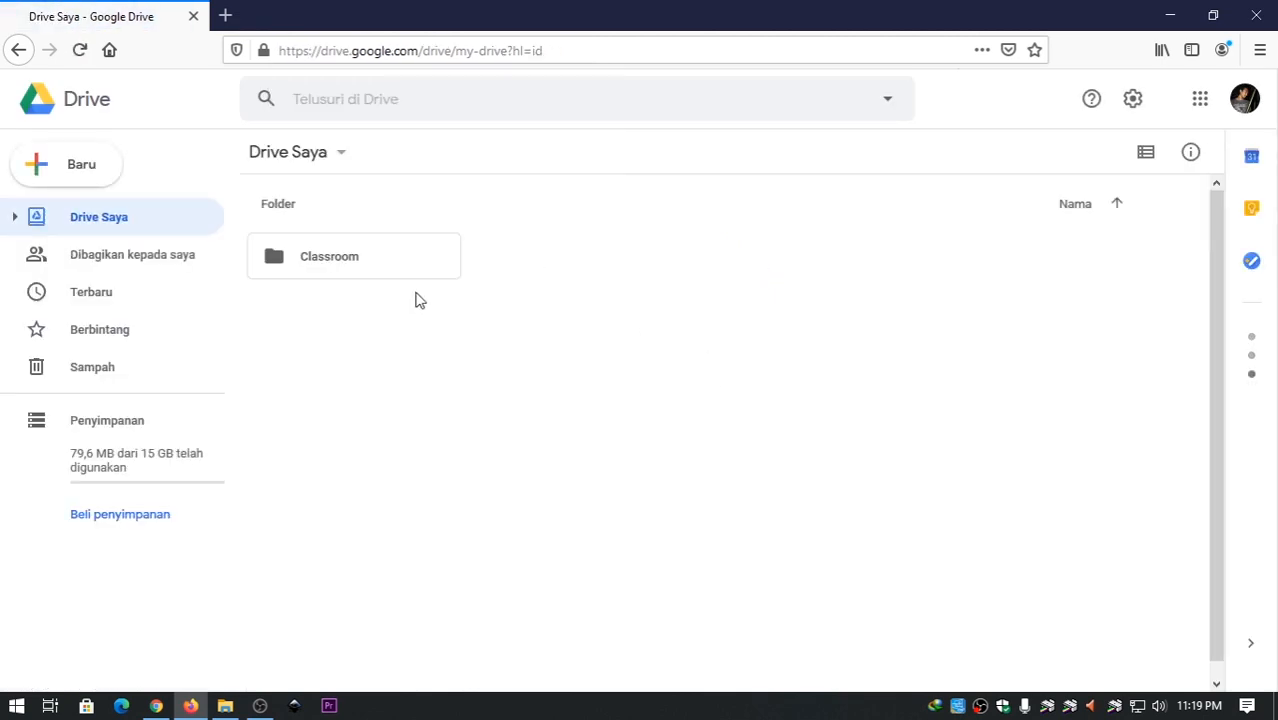
Create a folder named 'e-sertifikat' in My Drive and open it
right_click(609, 299)
left_click(655, 322)
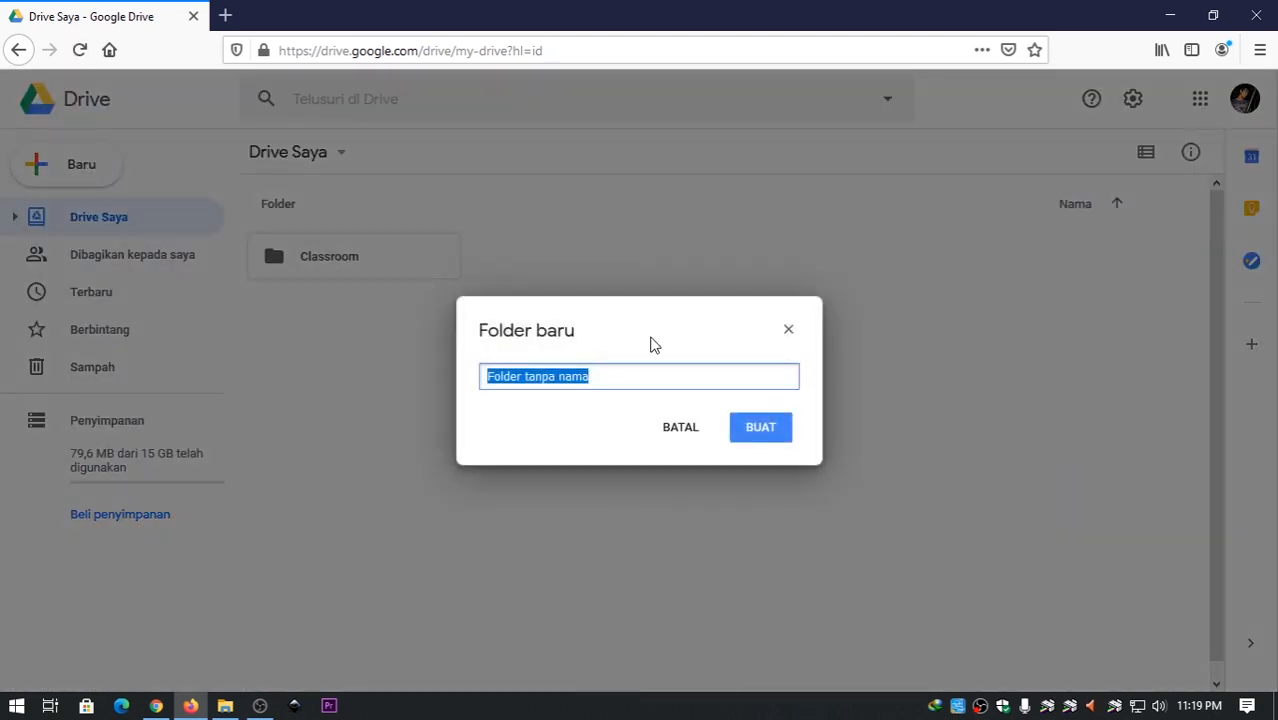
type("e")
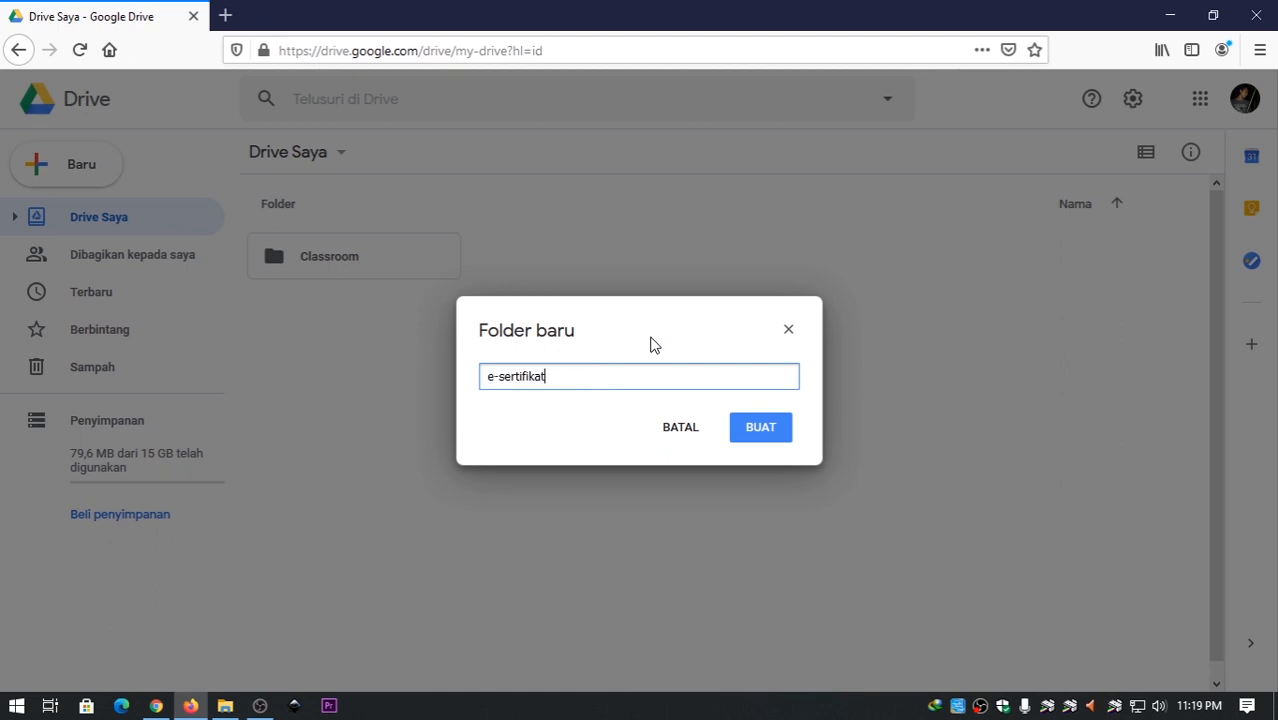
type("-sertifikat")
left_click(760, 430)
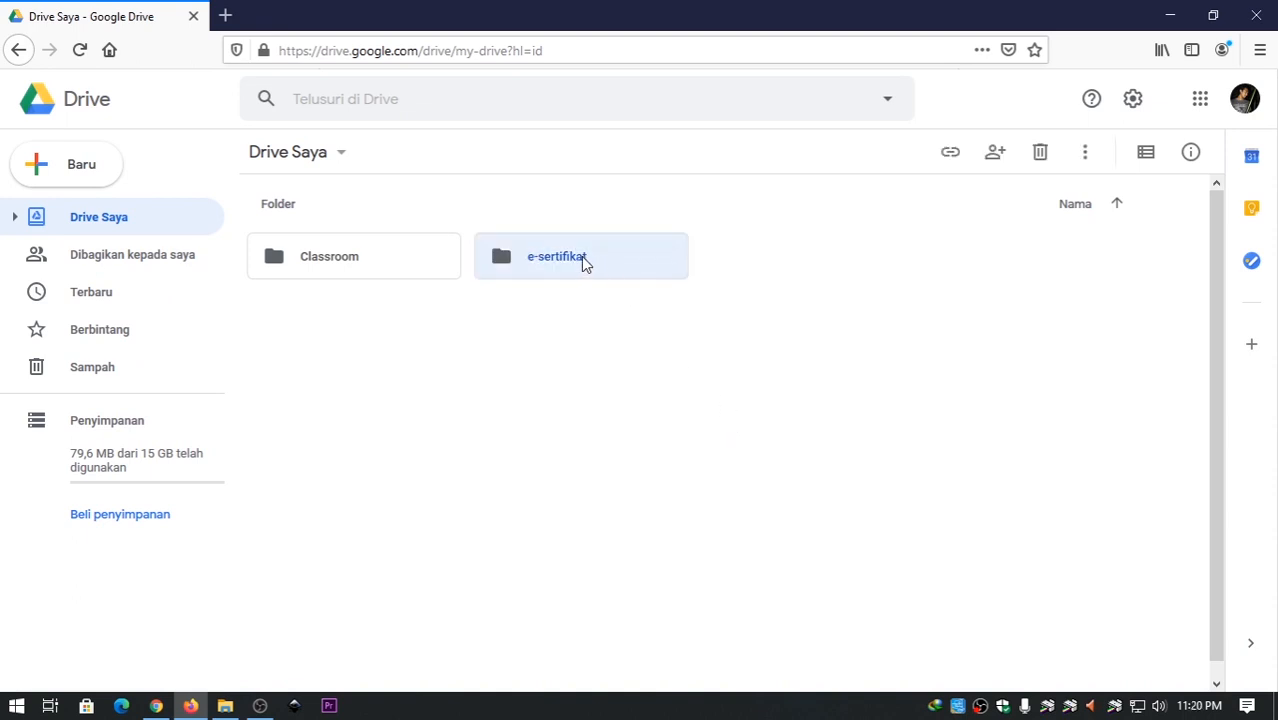
double_click(579, 263)
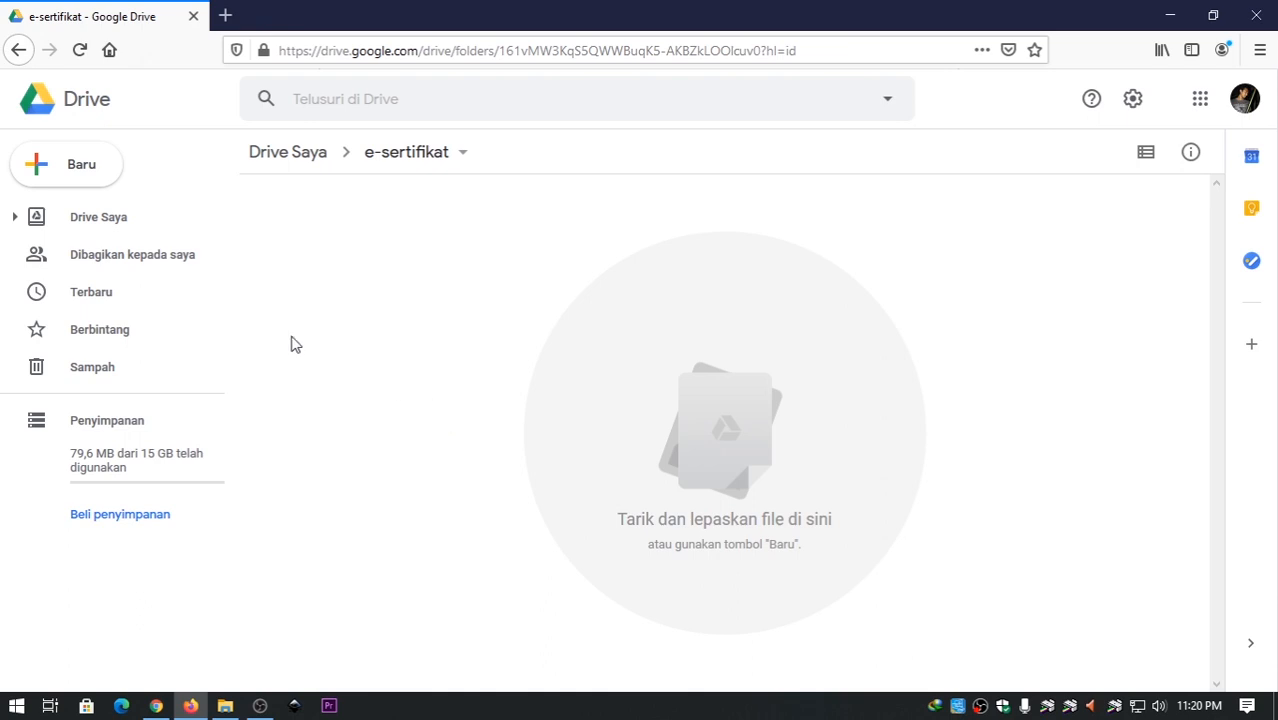
Create a blank Google Slides presentation in e-sertifikat, then bring Chrome back to the front
left_click(83, 170)
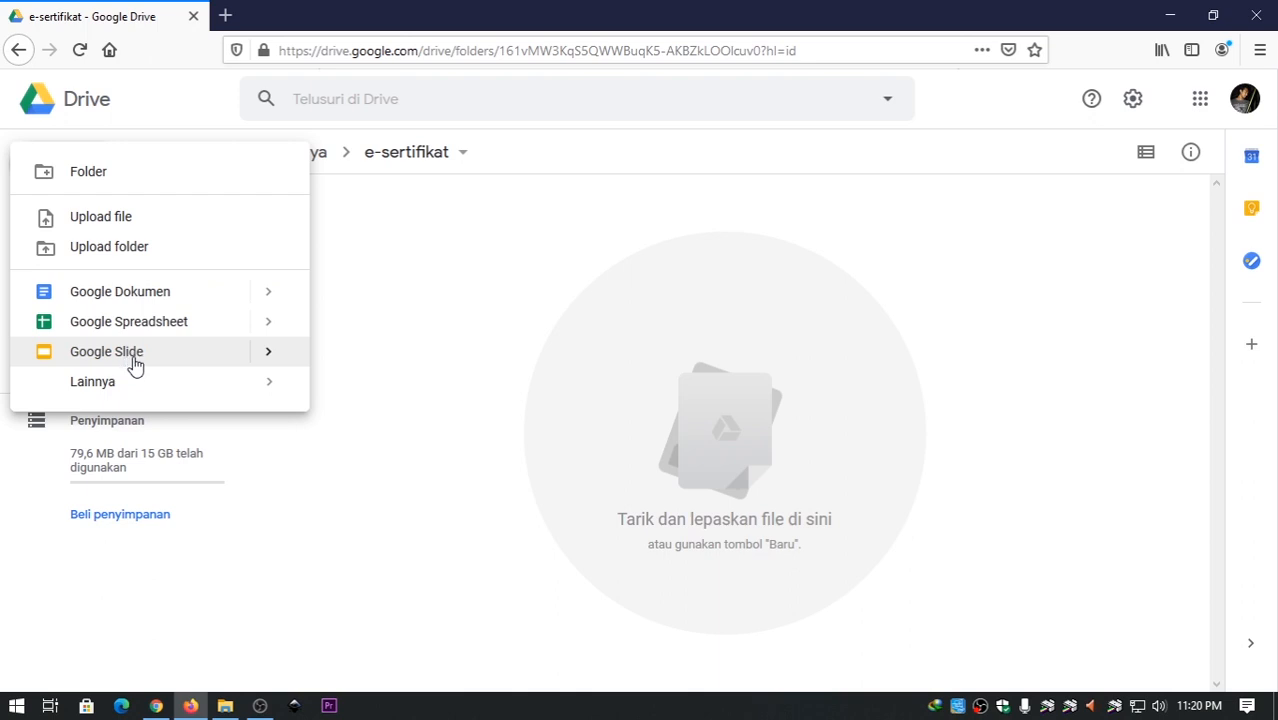
mouse_move(305, 360)
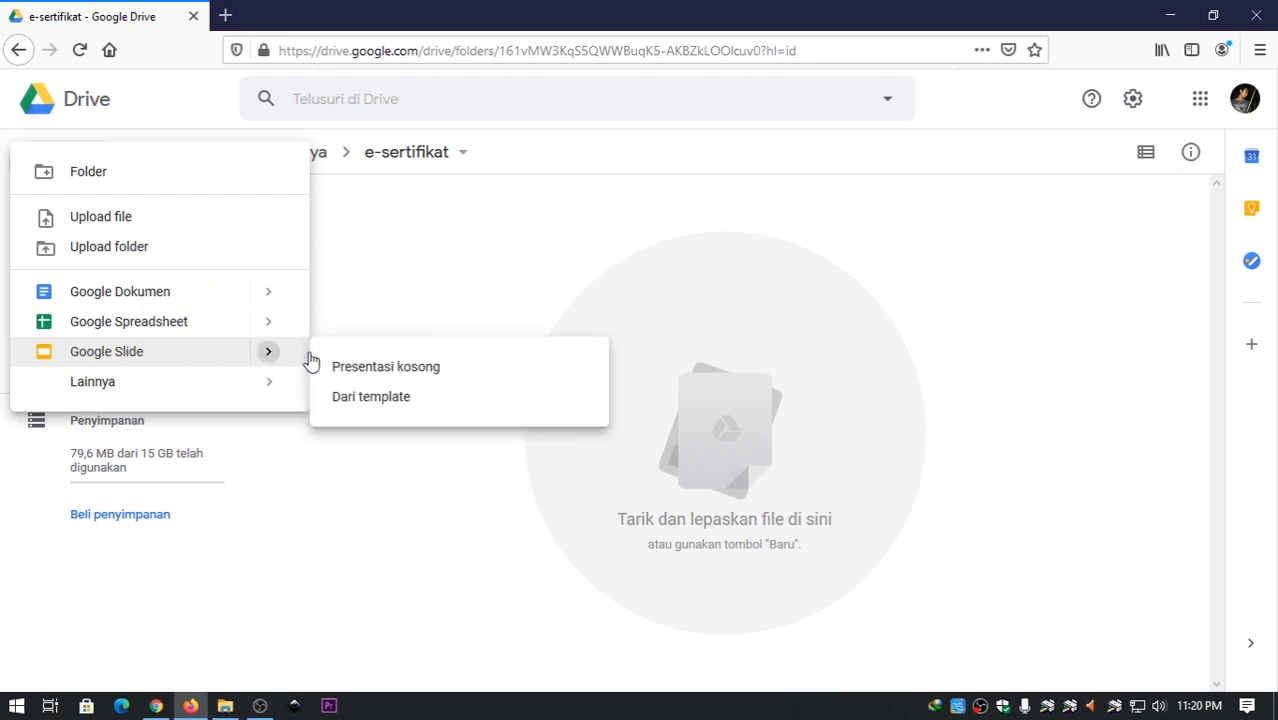
left_click(392, 369)
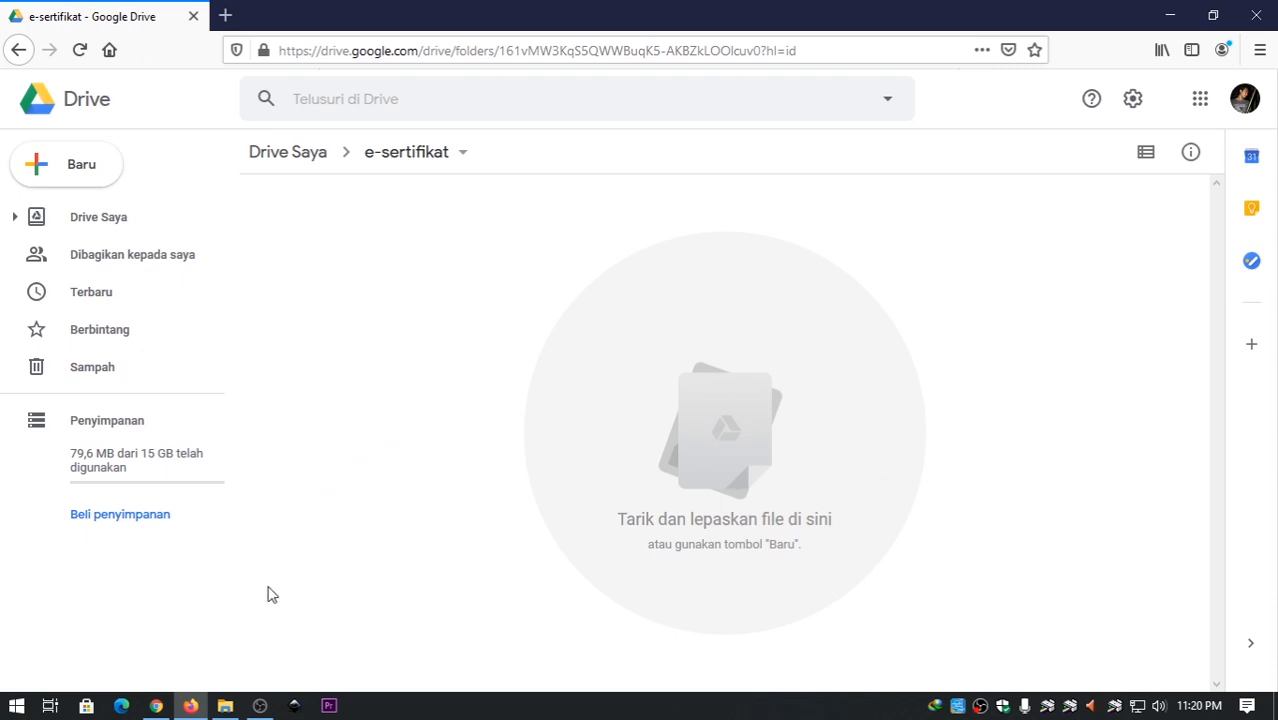
left_click(156, 706)
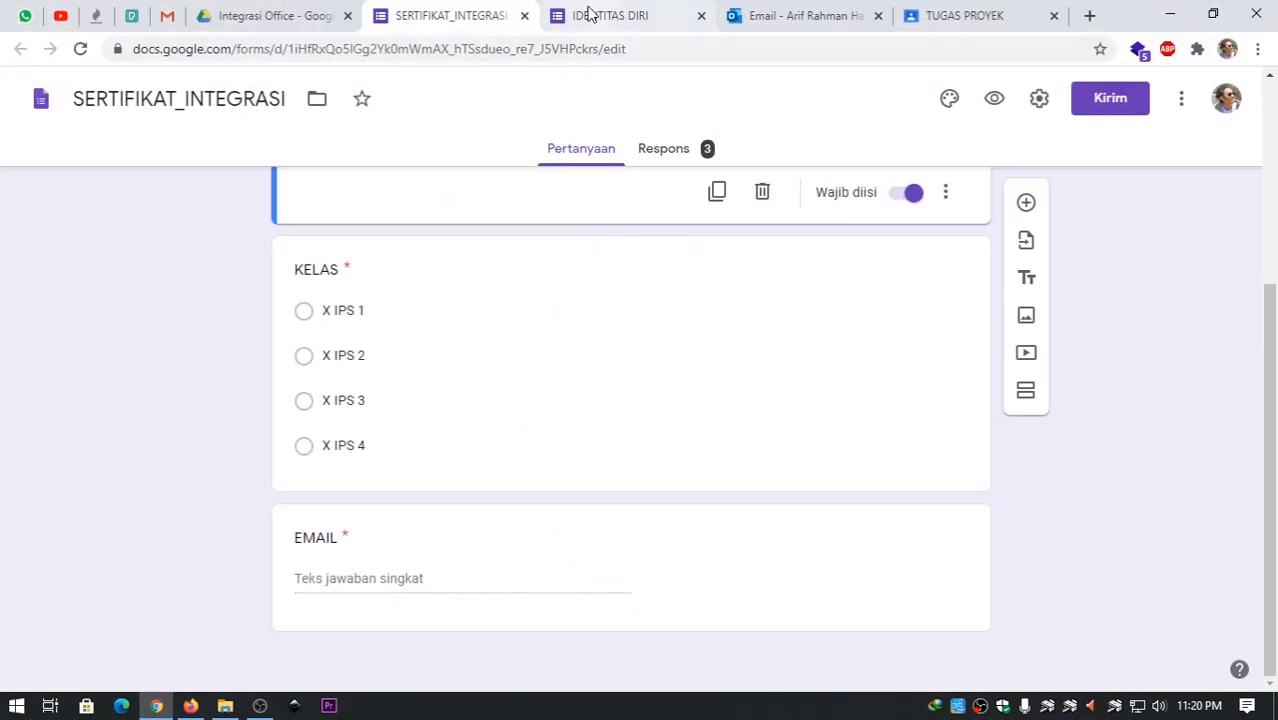
Open the sertifikat_integrasi_office presentation and check its <<NAMA>> and <<KELAS>> placeholders
left_click(298, 20)
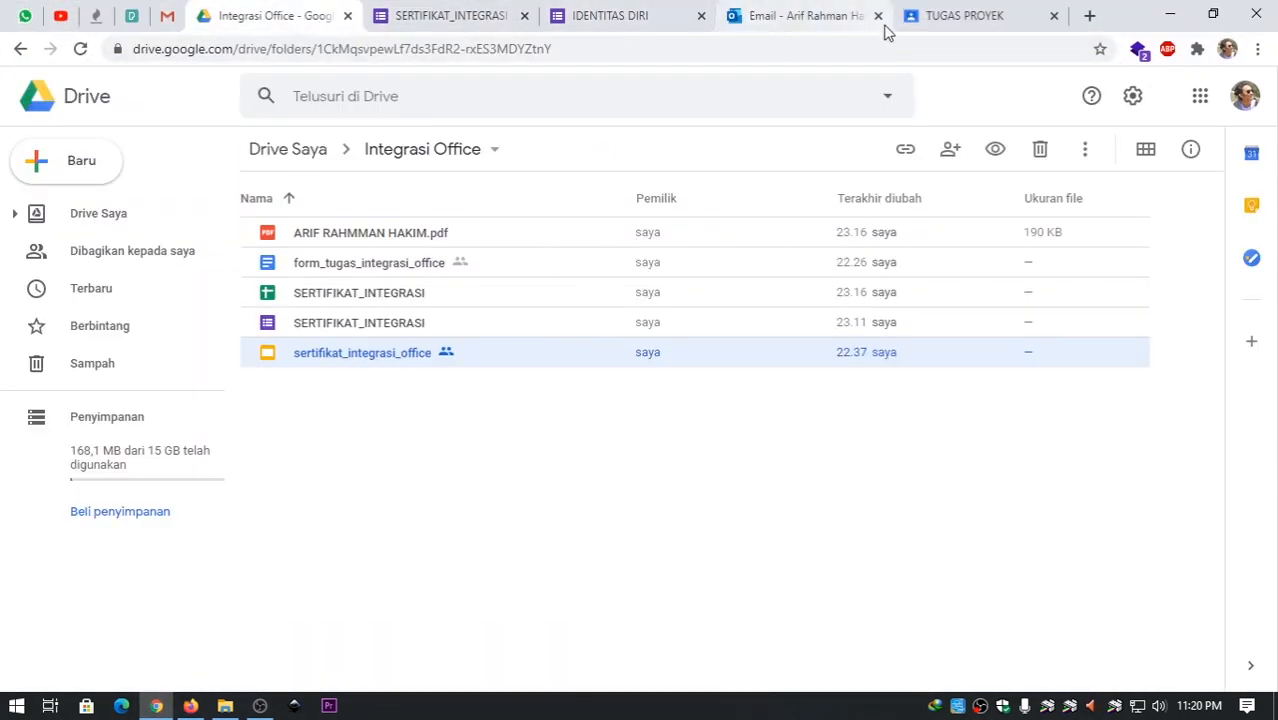
double_click(358, 362)
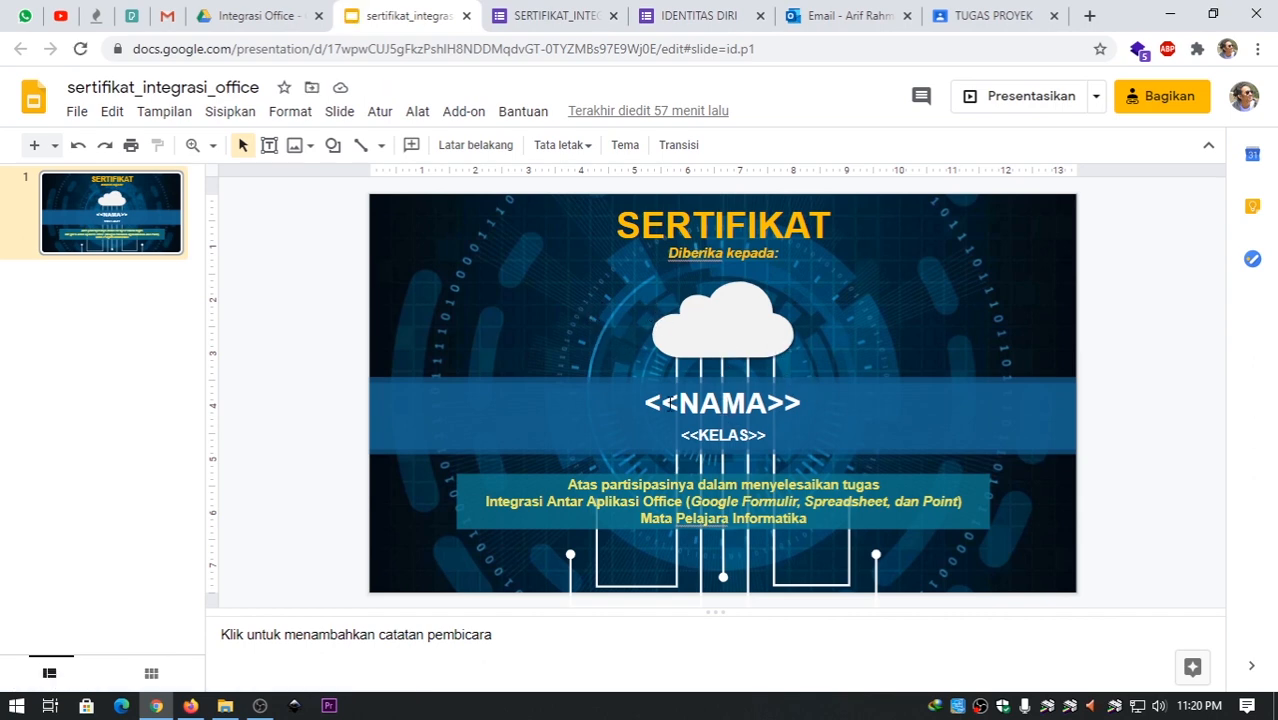
left_click(683, 404)
left_click_drag(644, 403, 800, 401)
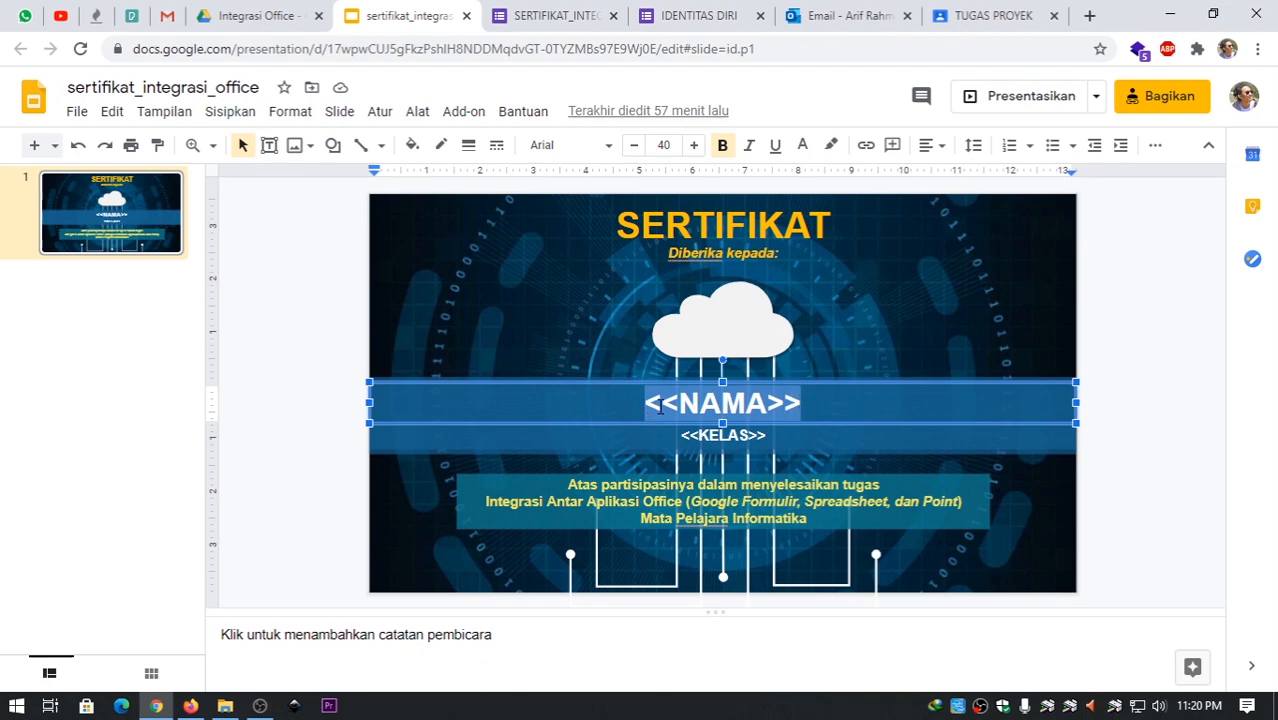
left_click(677, 404)
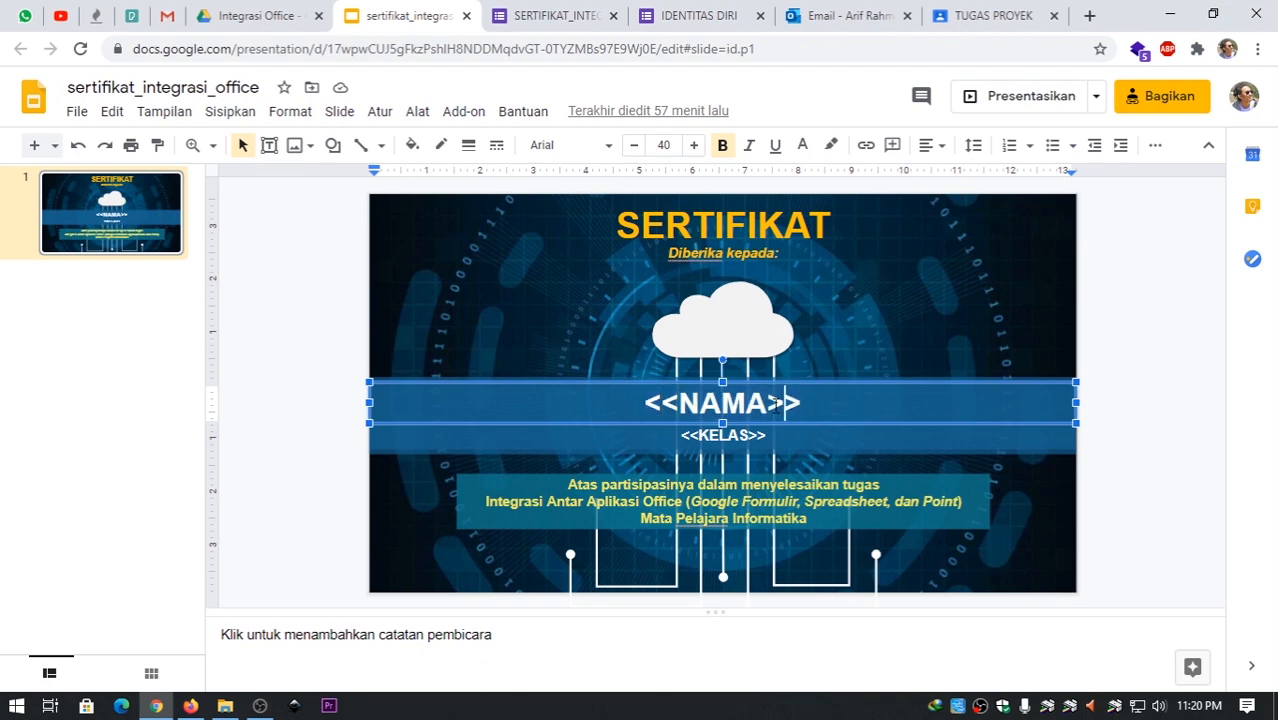
left_click_drag(765, 435, 681, 435)
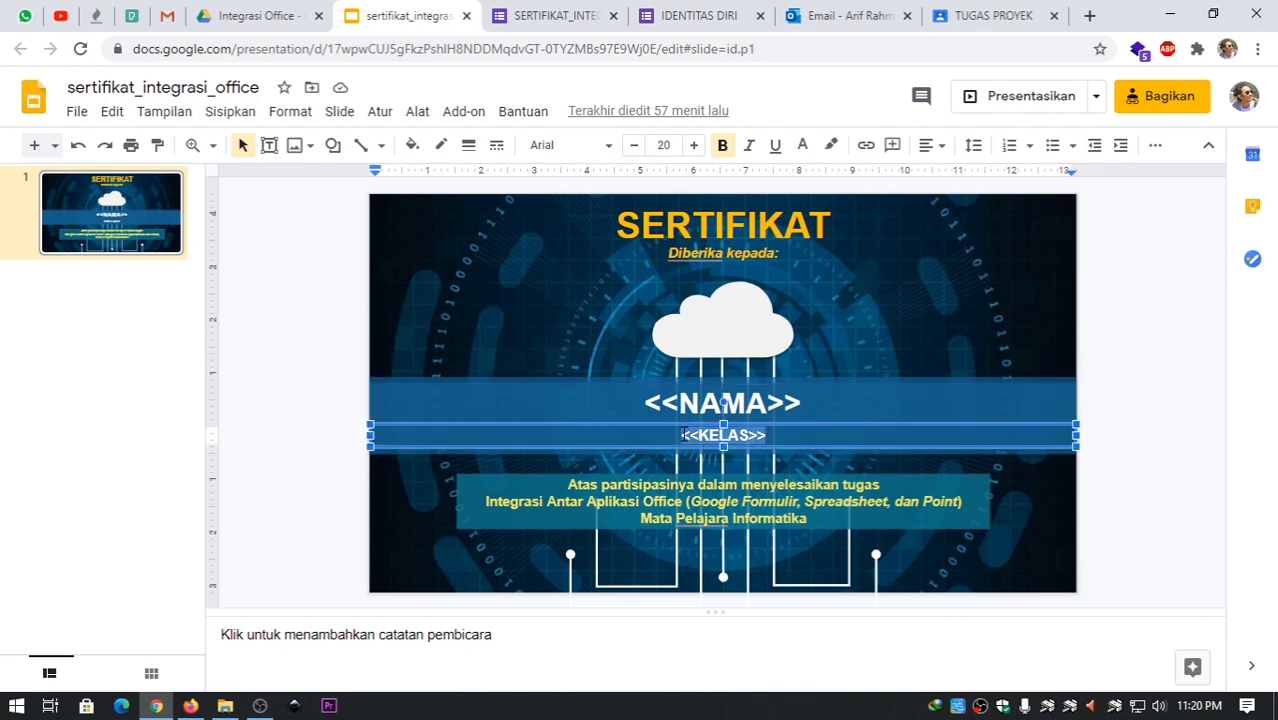
Close the certificate template and return to the IDENTITAS DIRI response page
left_click(296, 301)
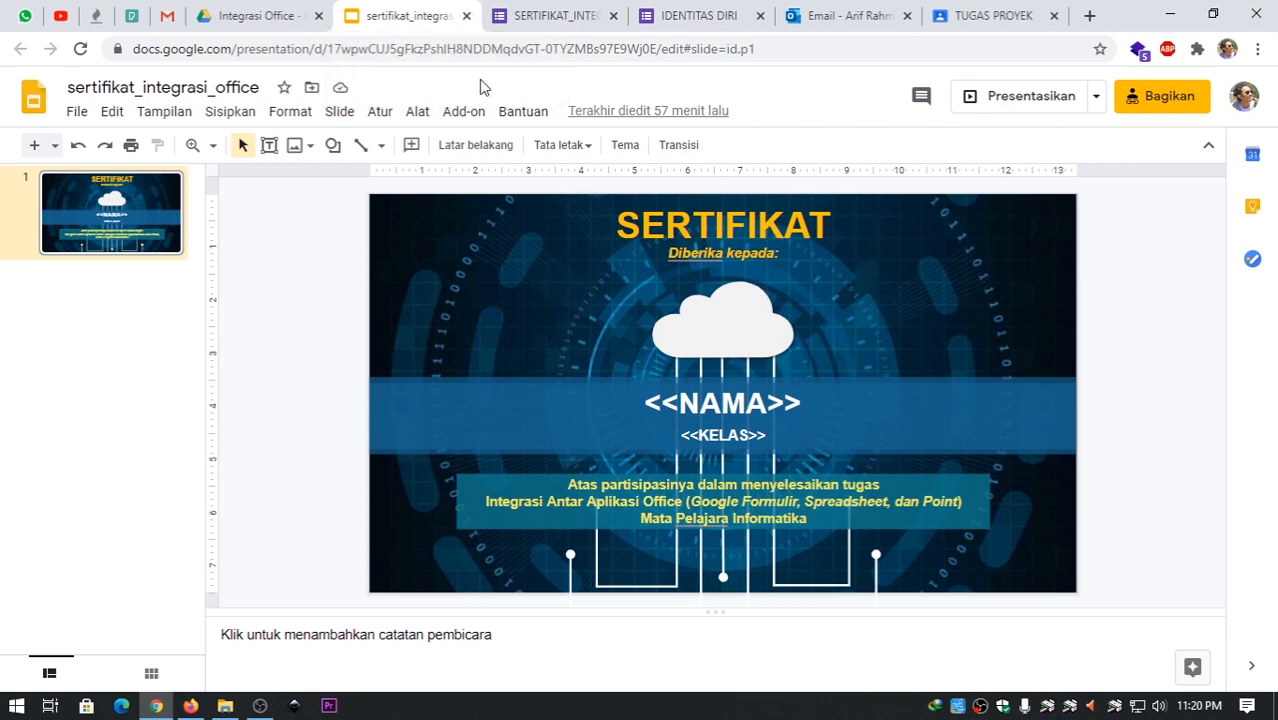
left_click(466, 15)
left_click(542, 18)
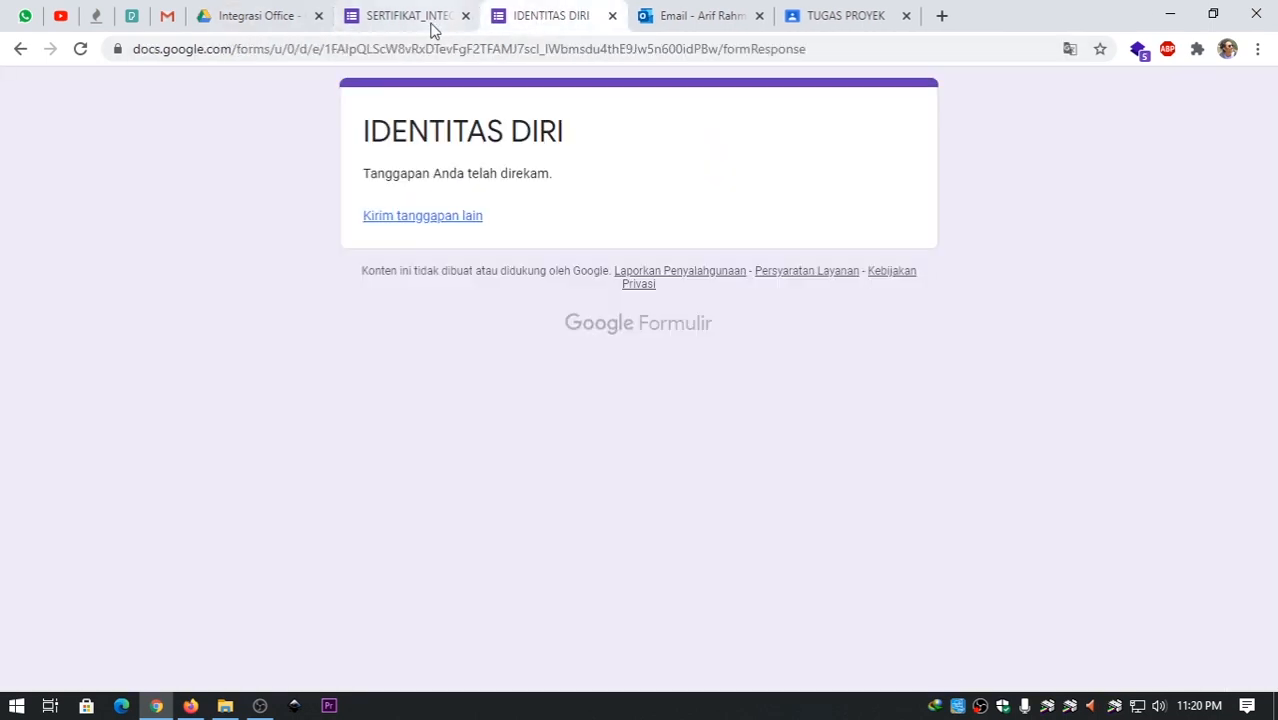
Open the sertifikat_integrasi_office attachment from the TUGAS PROYEK assignment in Classroom
left_click(430, 20)
left_click(820, 18)
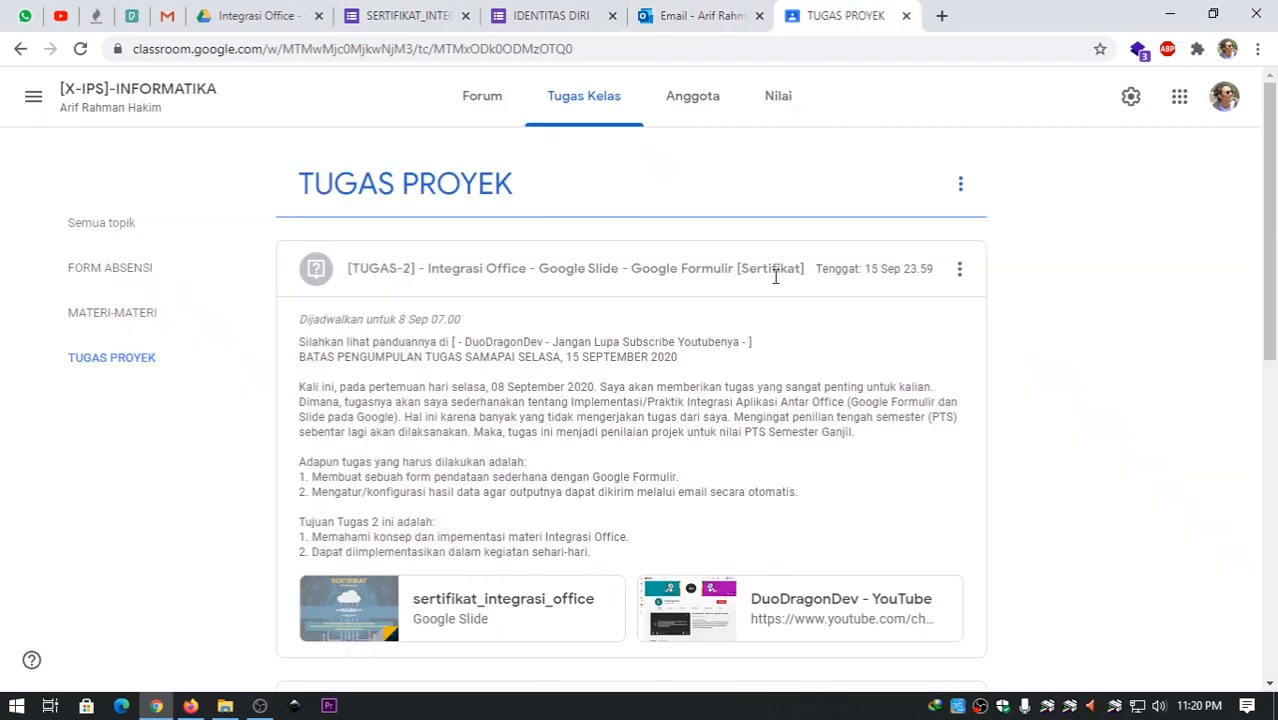
scroll(700, 340, "down", 2)
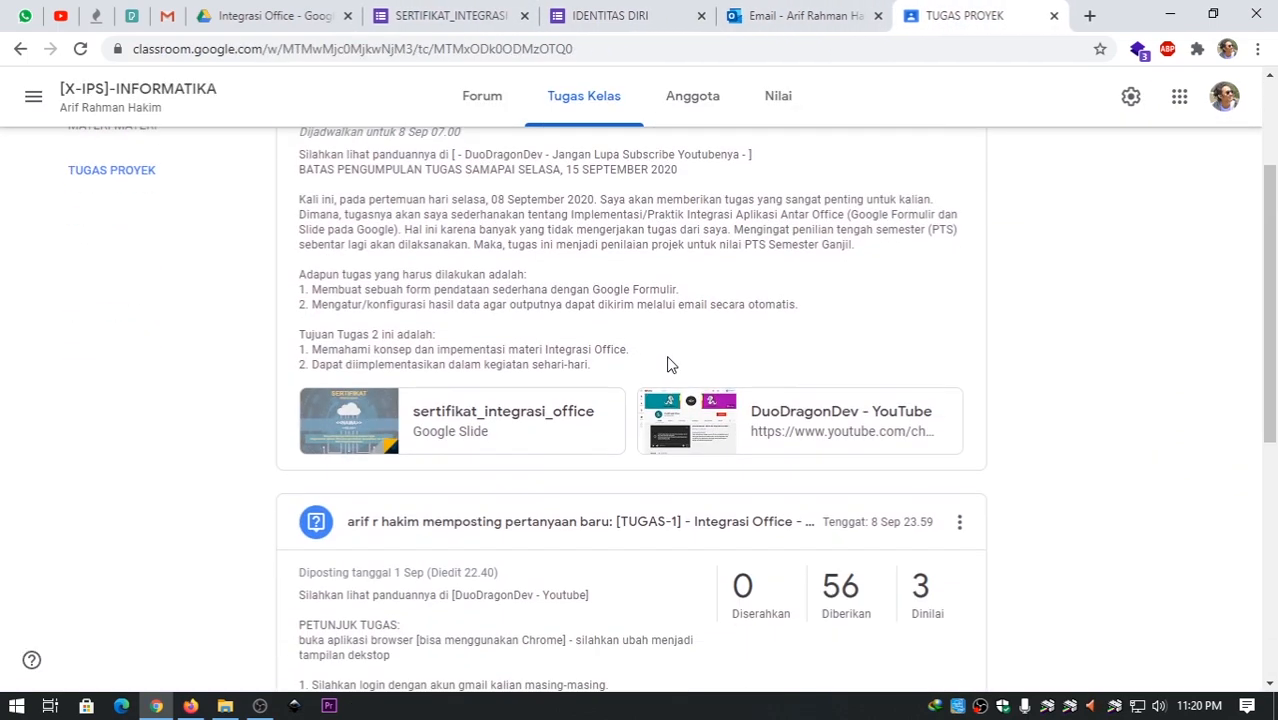
left_click(542, 418)
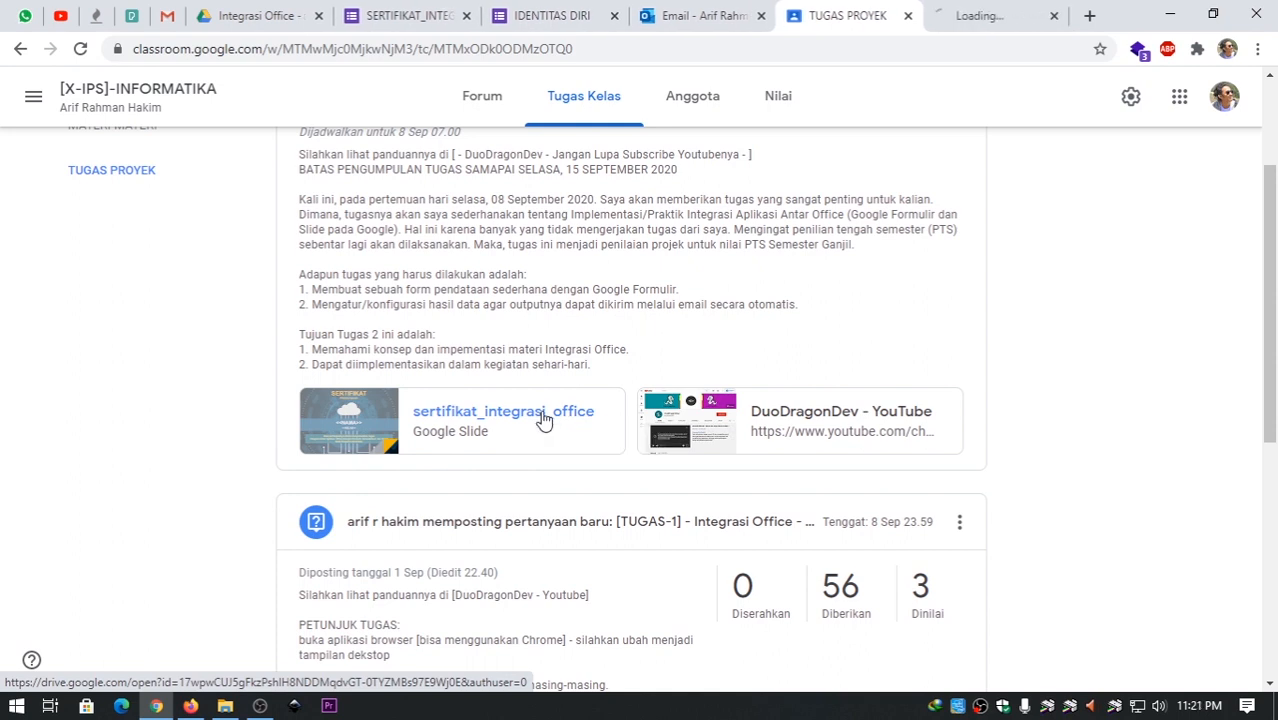
Copy the opened template's web address and switch over to Firefox
left_click(990, 17)
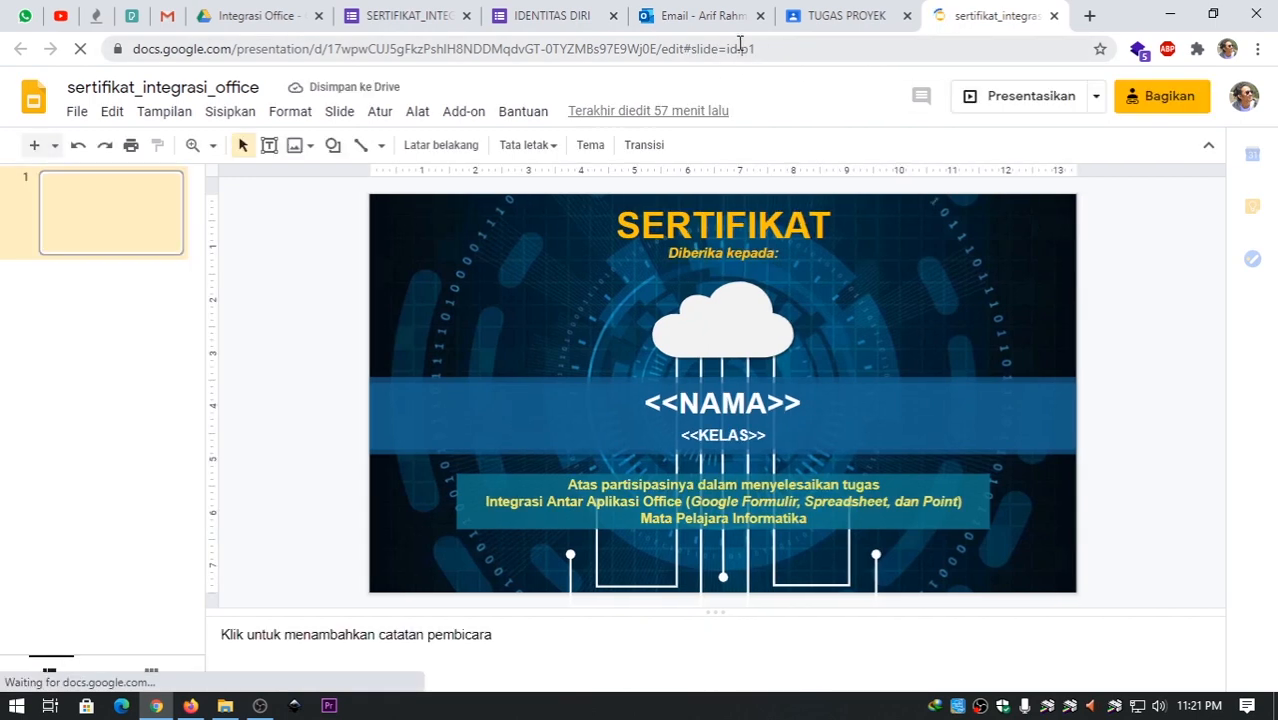
left_click(740, 48)
key("ctrl+c")
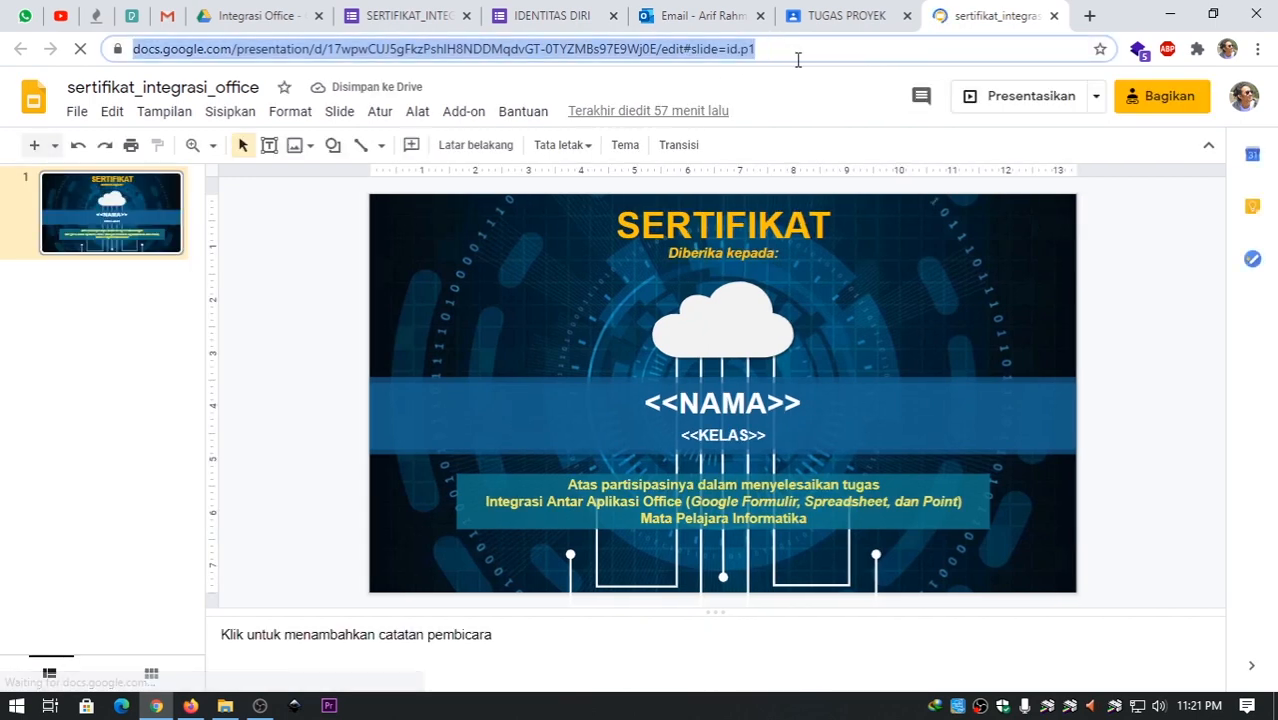
key("alt+Tab")
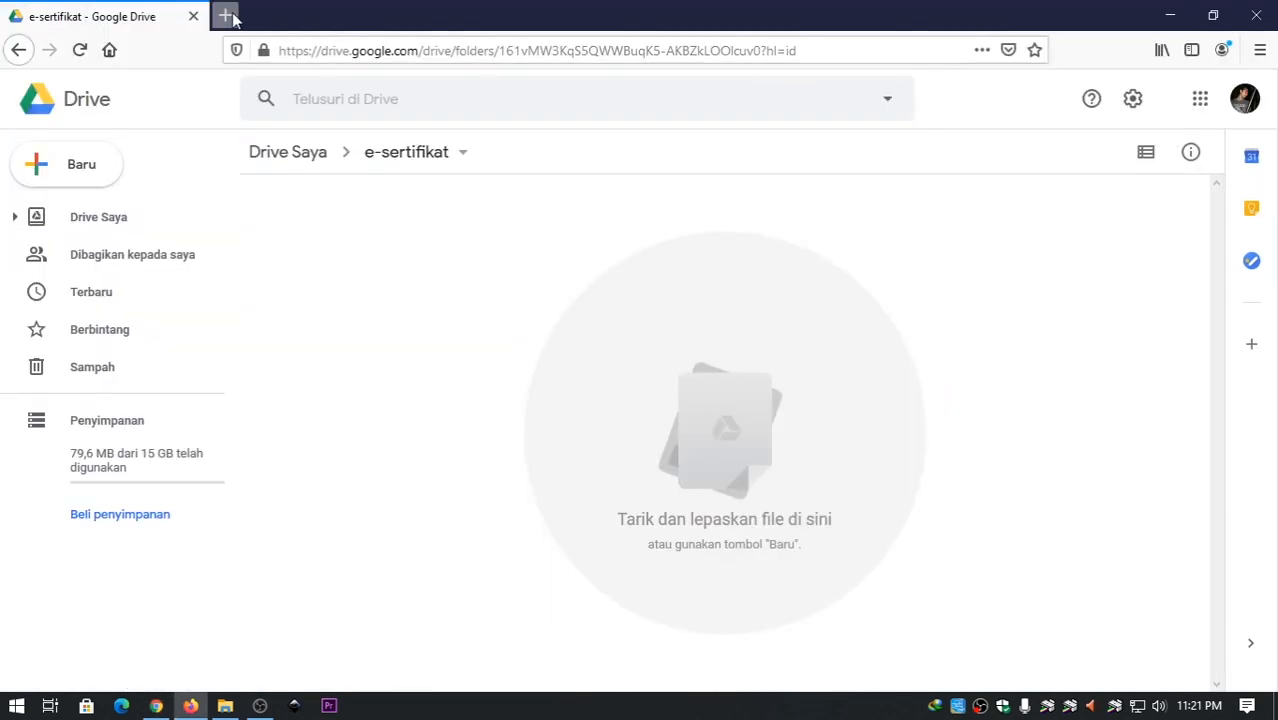
Load the copied template address in a new Firefox tab and open File toward Buat salinan
left_click(226, 16)
key("ctrl+v")
key("Return")
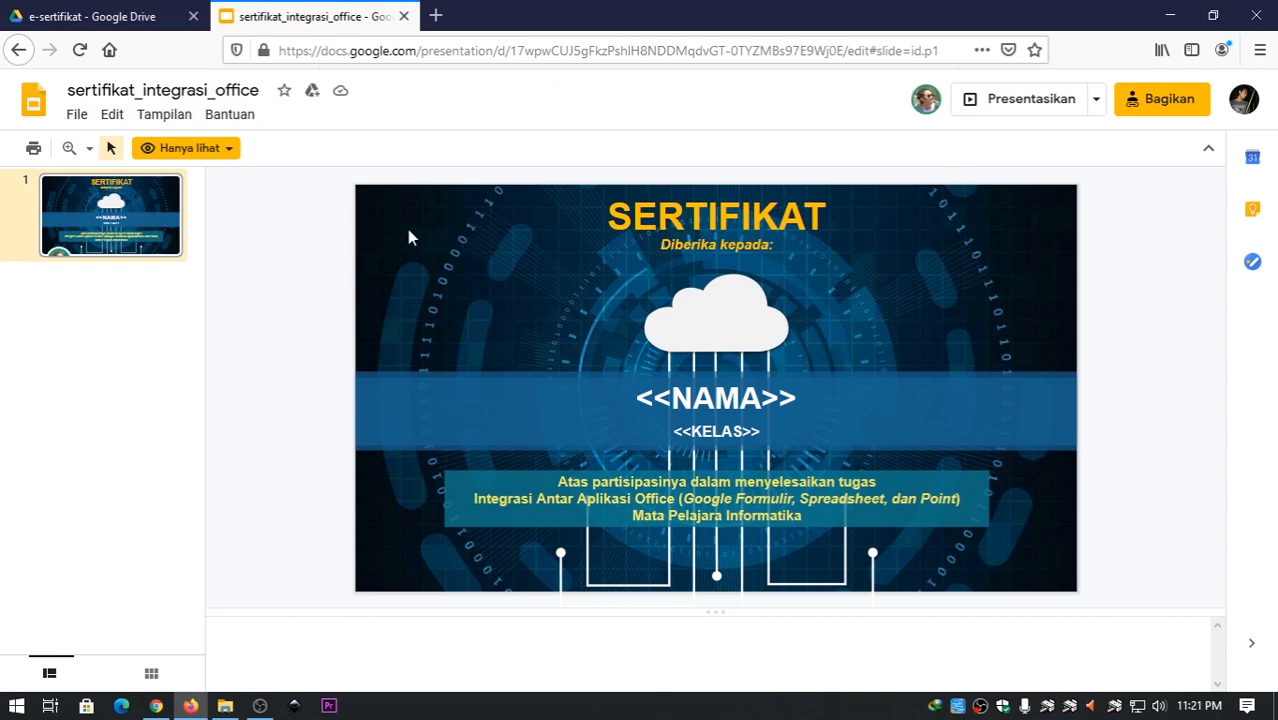
left_click(77, 114)
mouse_move(161, 265)
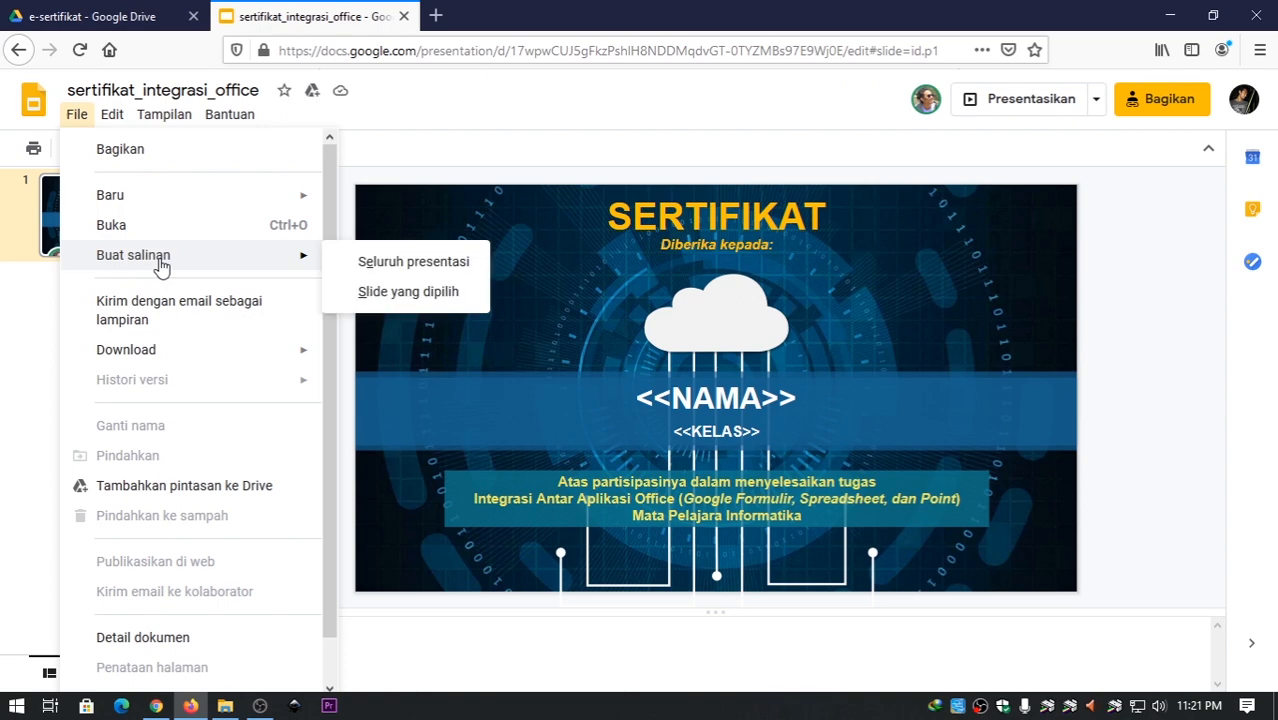
Copy the entire presentation, naming it sertifikat_integrasi_office without the 'Salinan dari ' prefix
left_click(425, 263)
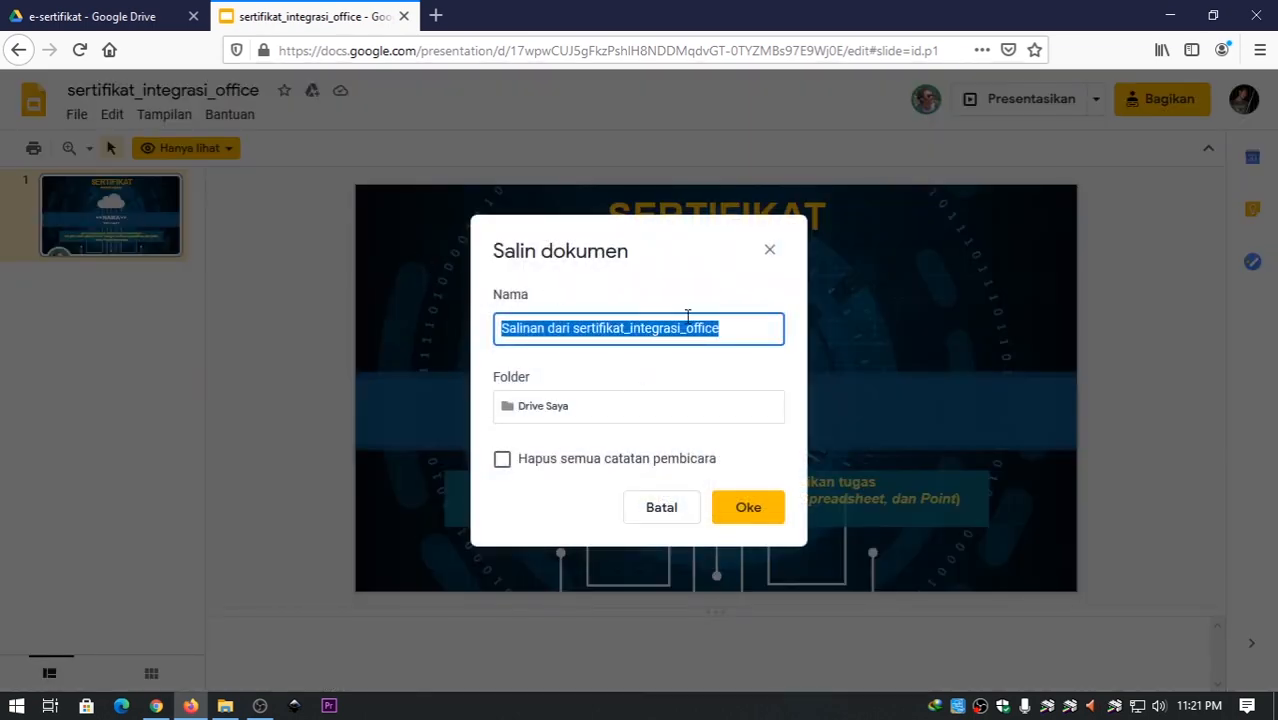
left_click(572, 327)
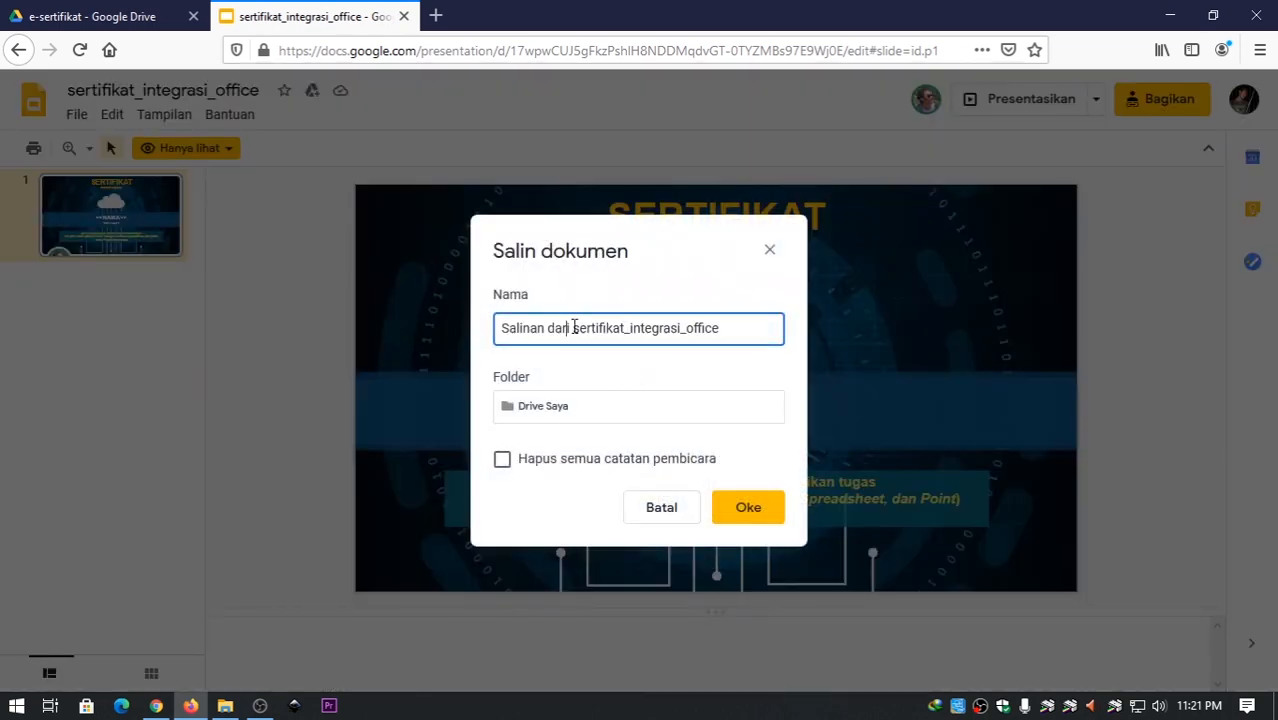
left_click_drag(575, 327, 477, 327)
key("BackSpace")
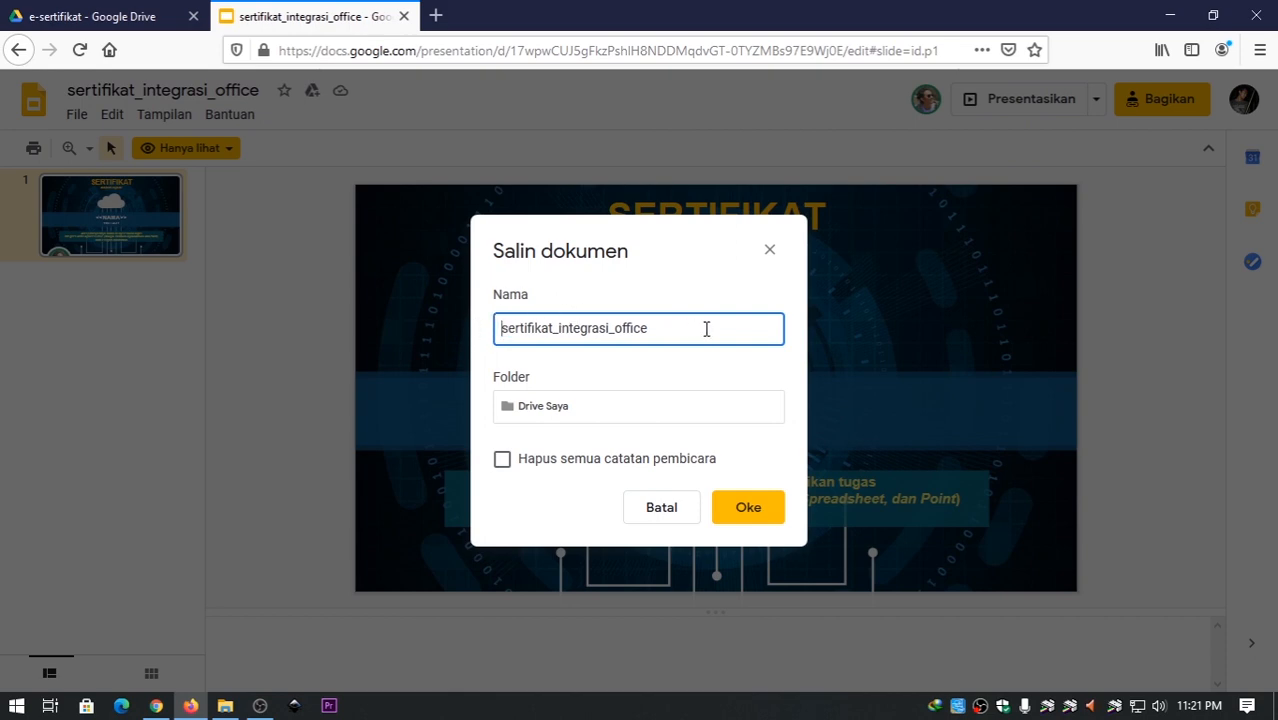
left_click_drag(706, 328, 515, 330)
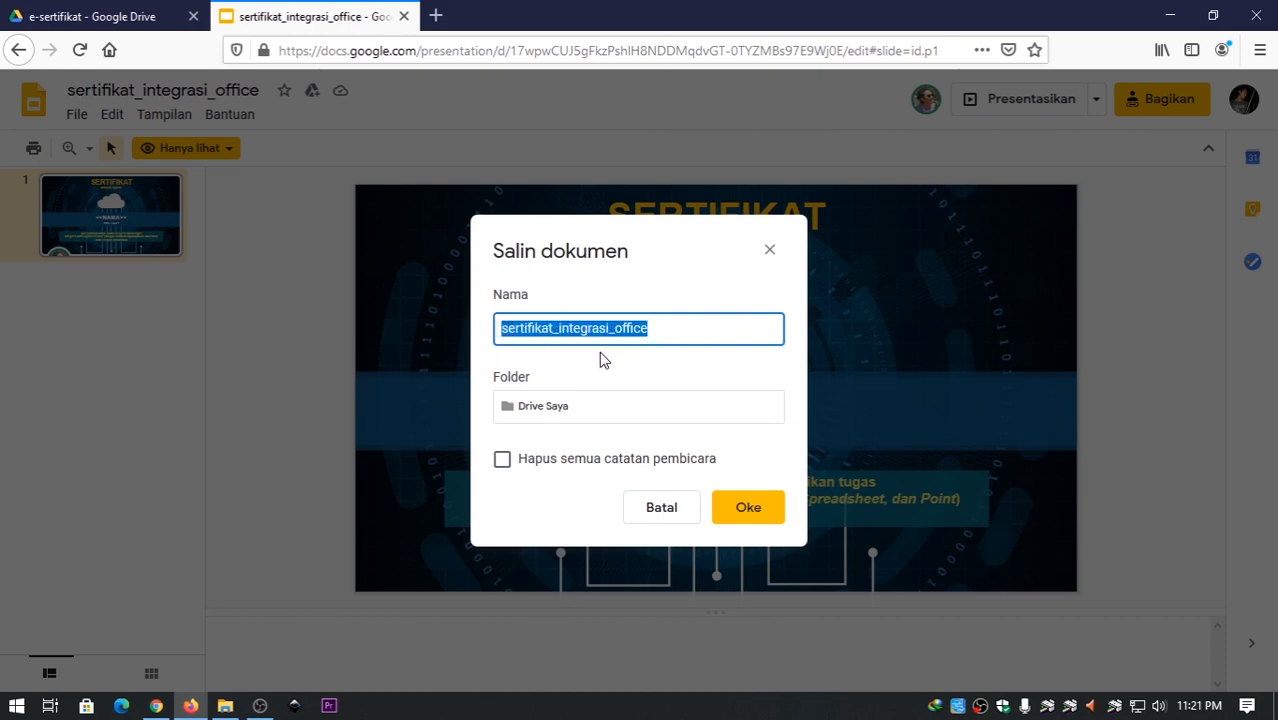
Save the copy into Drive Saya > e-sertifikat and close the view-only original
left_click(543, 408)
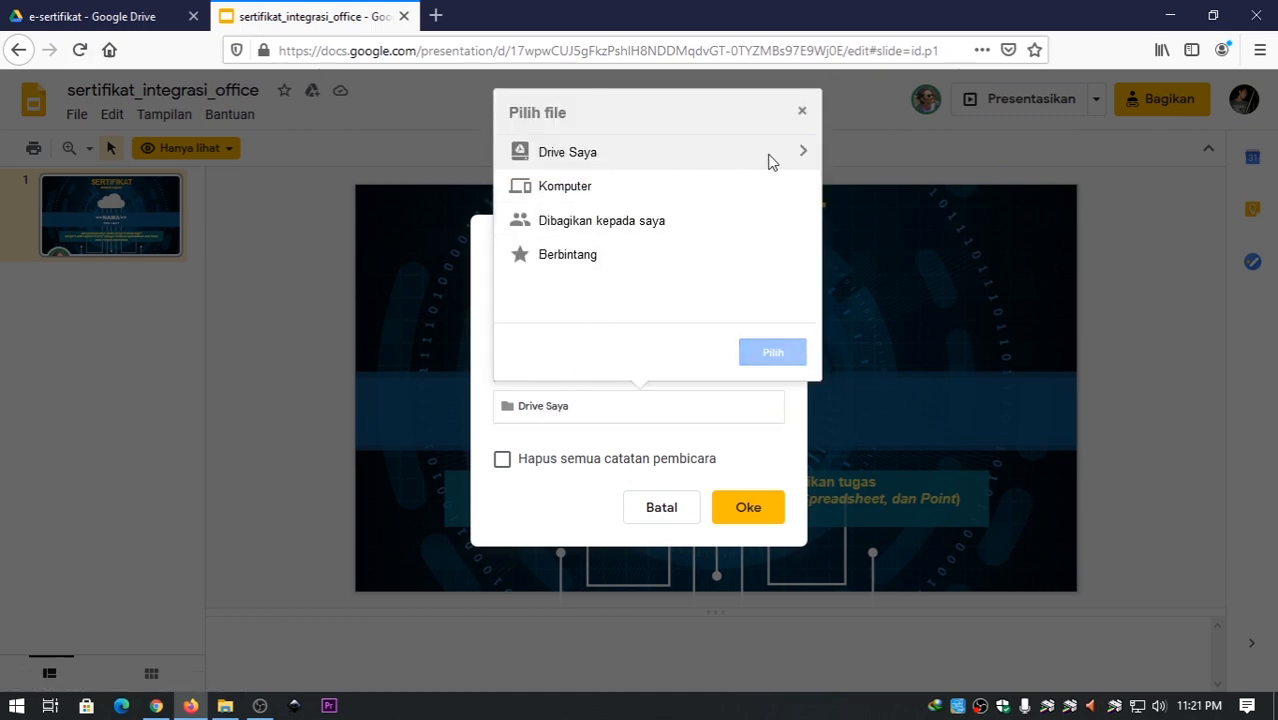
left_click(810, 155)
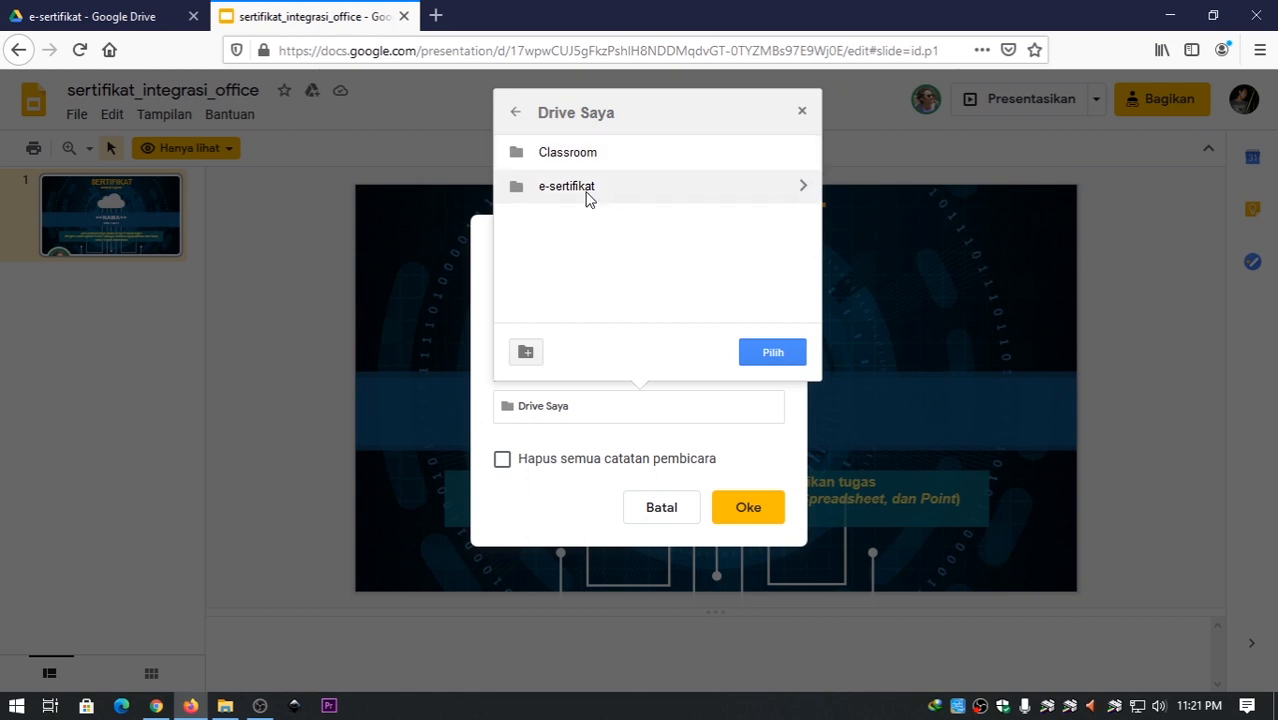
left_click(583, 190)
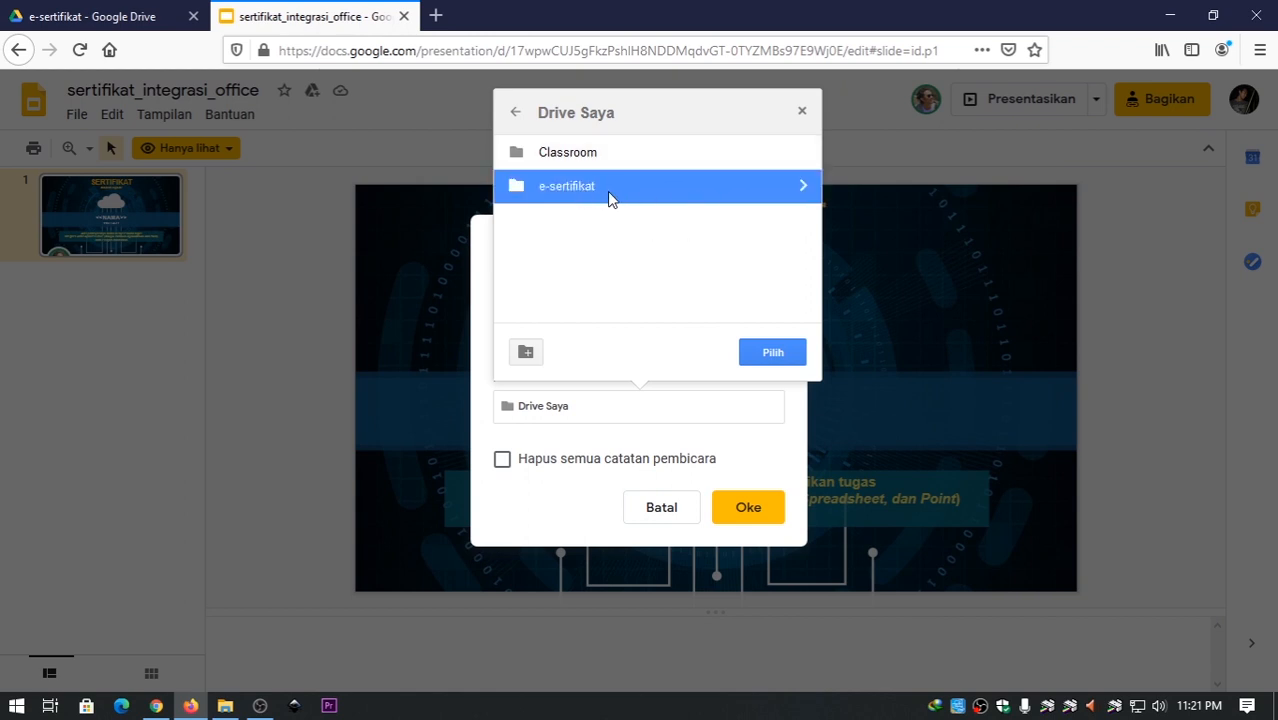
left_click(768, 350)
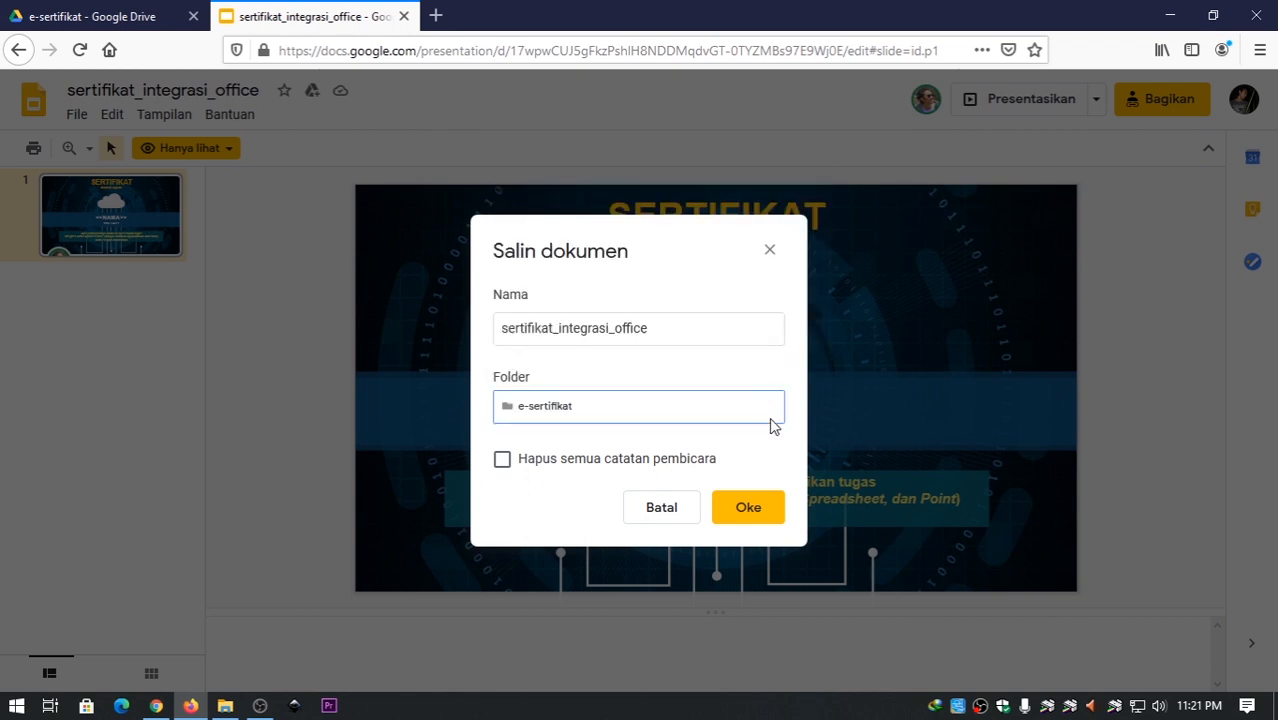
left_click(763, 518)
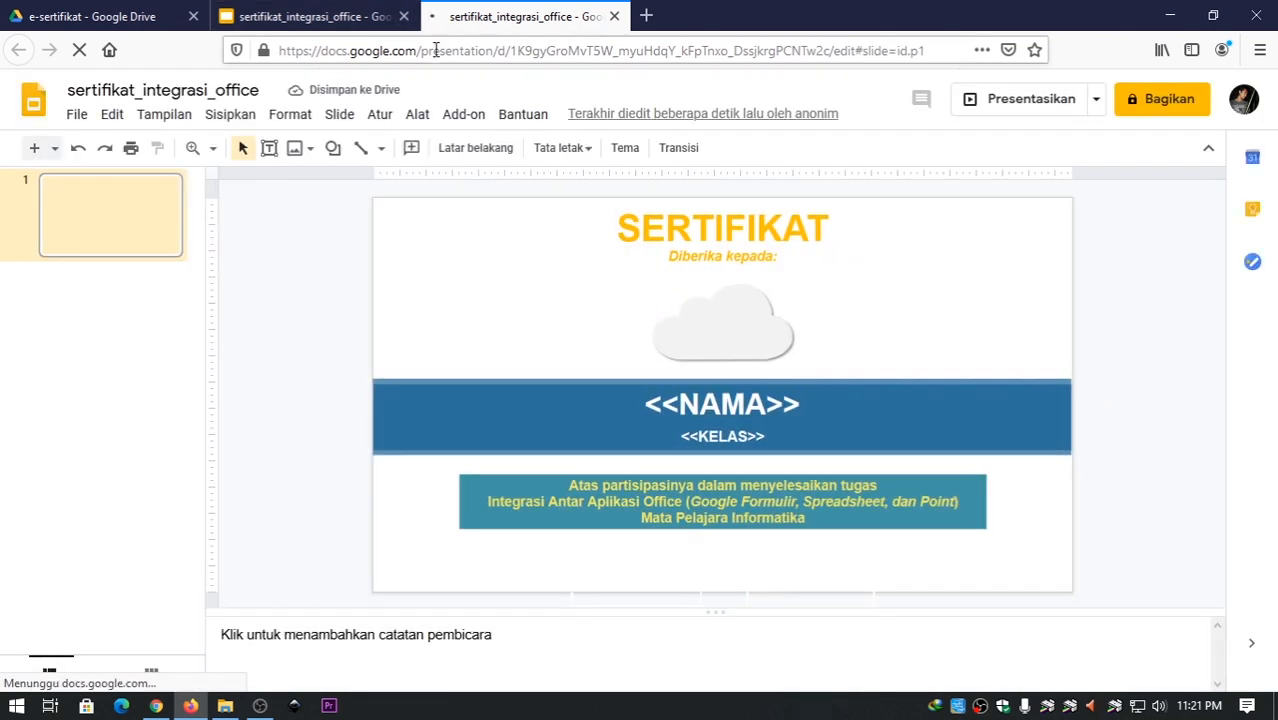
left_click(404, 16)
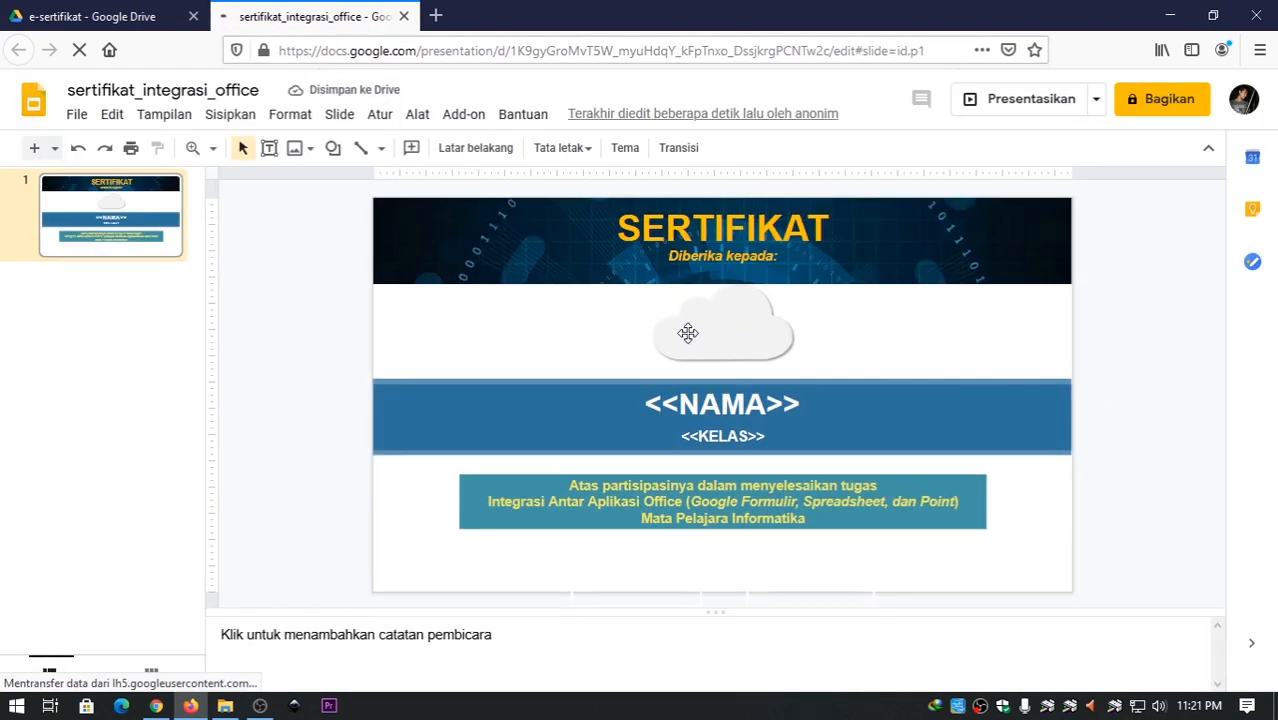
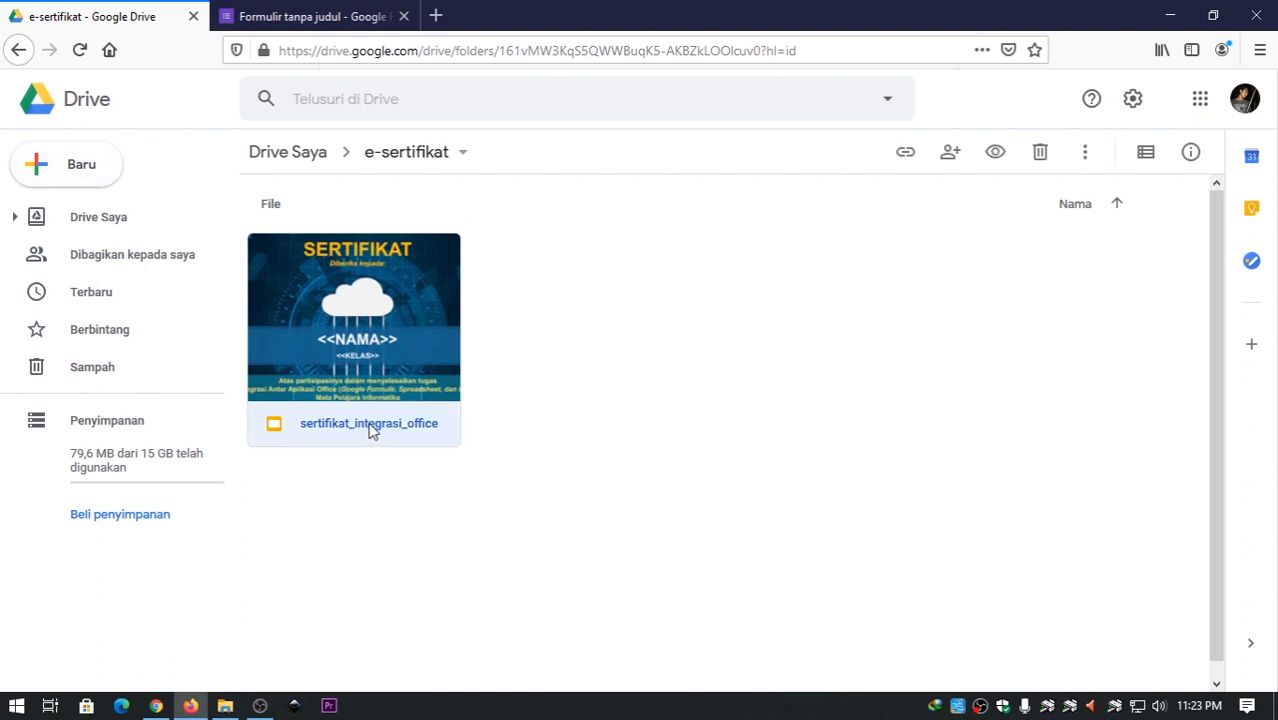
Open the sertifikat_integrasi_office template from Drive, then go back to the untitled form
double_click(371, 366)
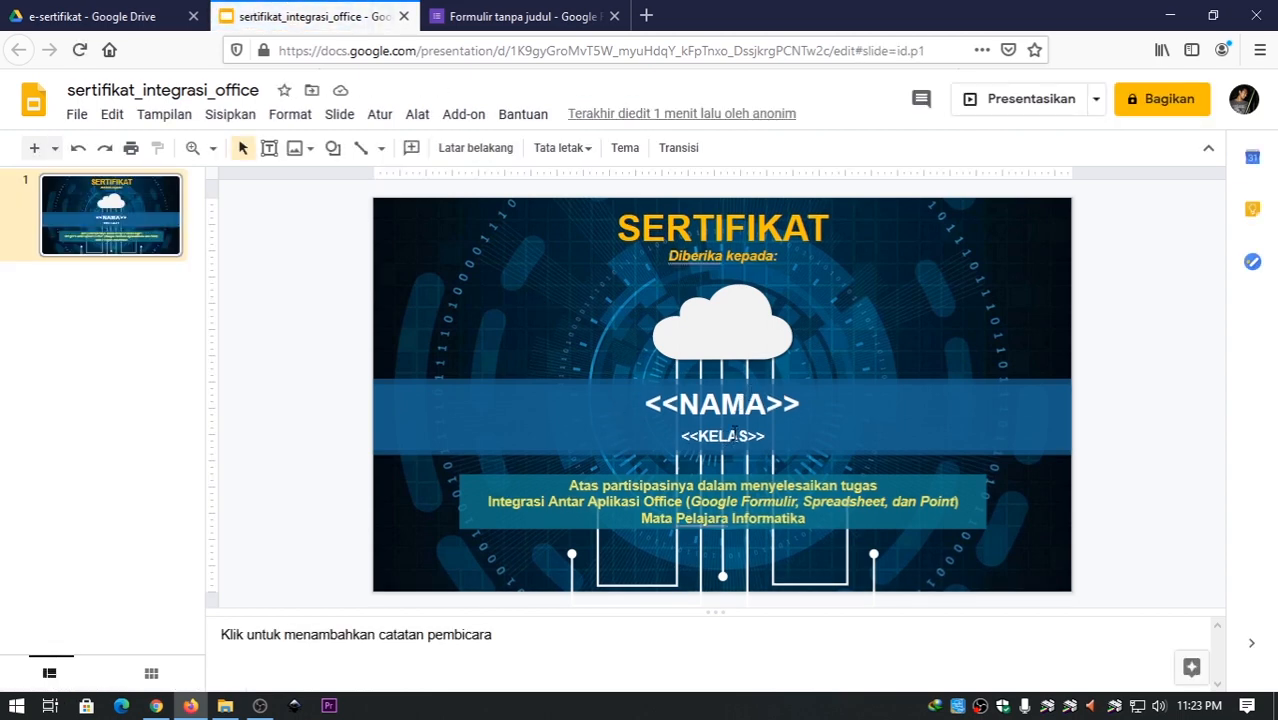
left_click(512, 18)
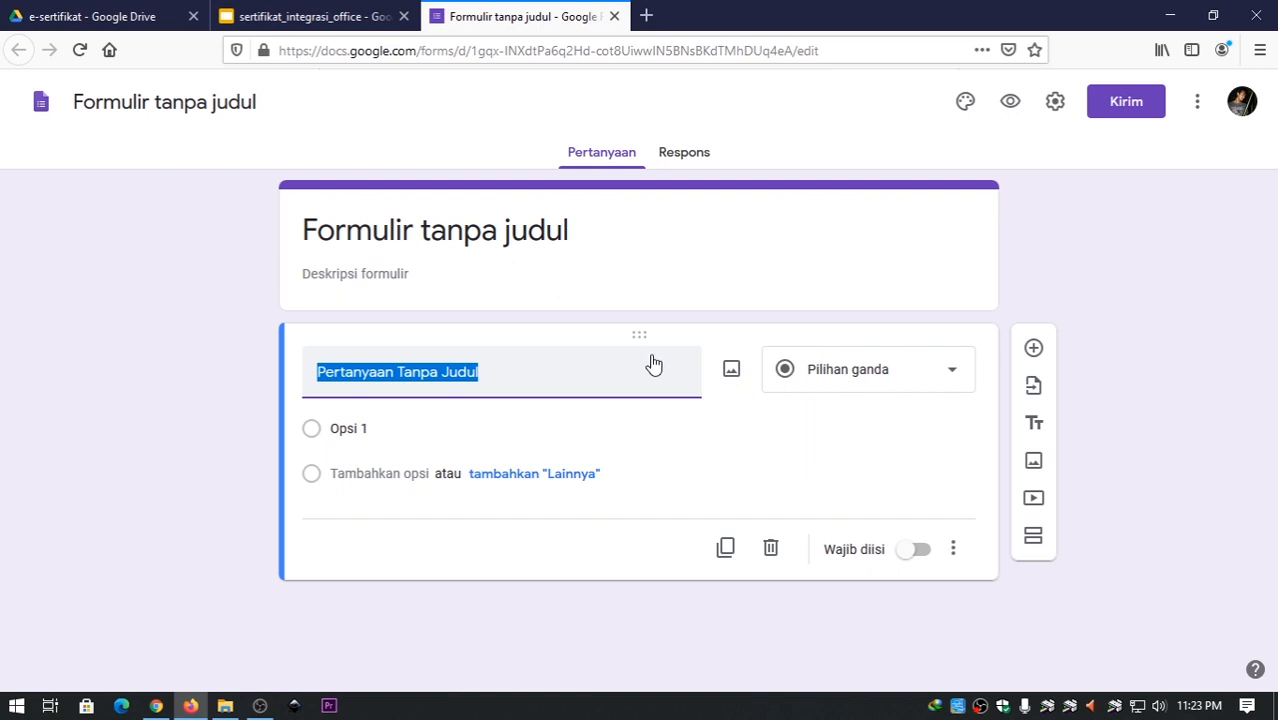
Title the form E-SERTIFIKAT and enter the author's full name as its description
left_click(584, 234)
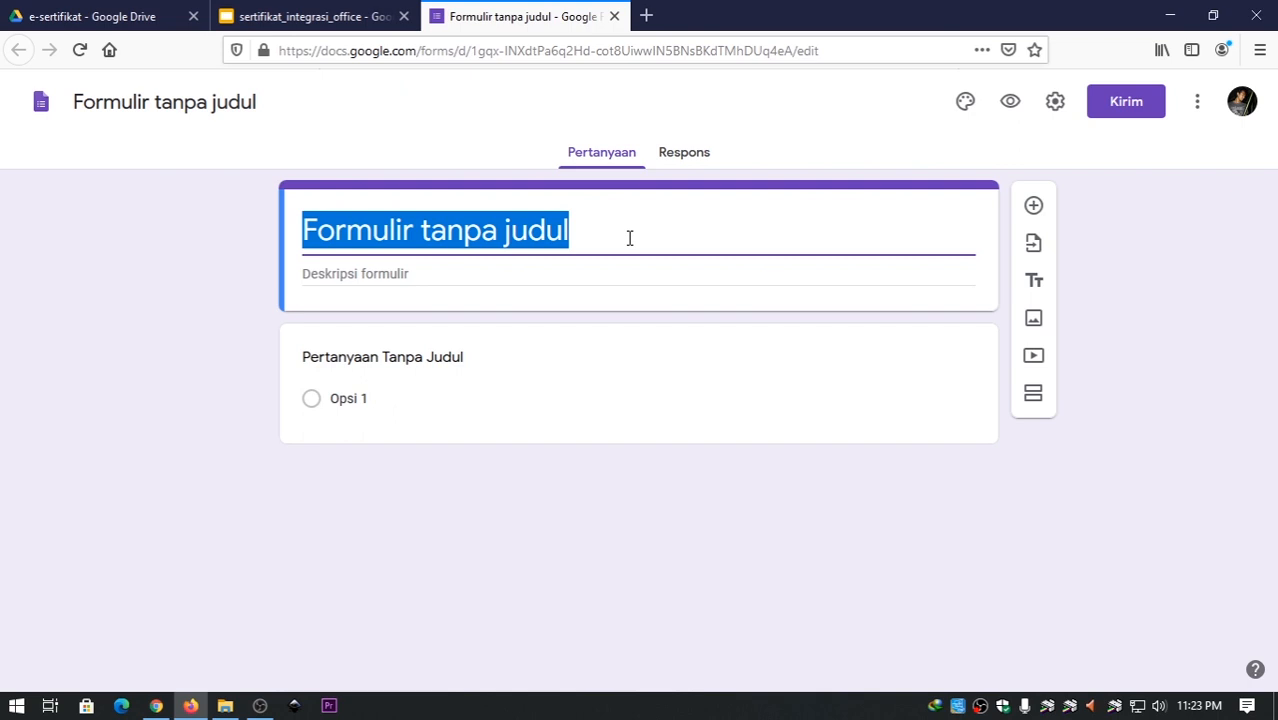
type("E-SERT")
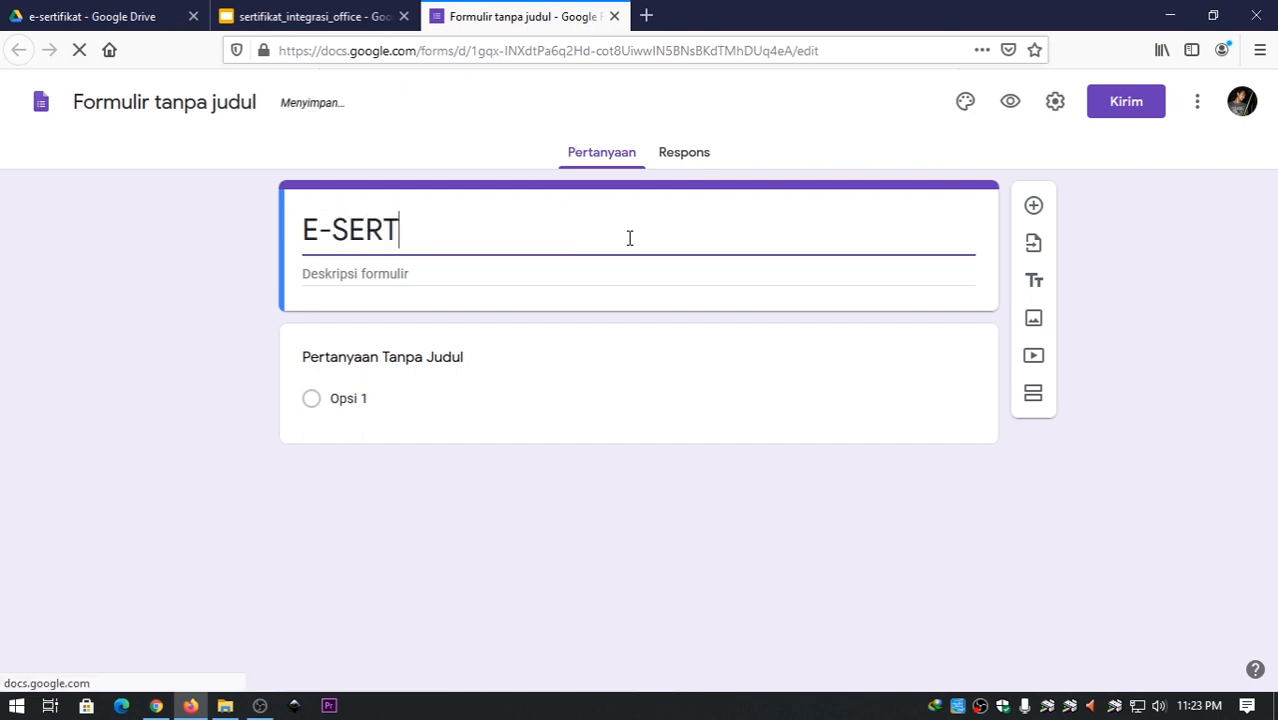
type("IFIKAT")
left_click(482, 268)
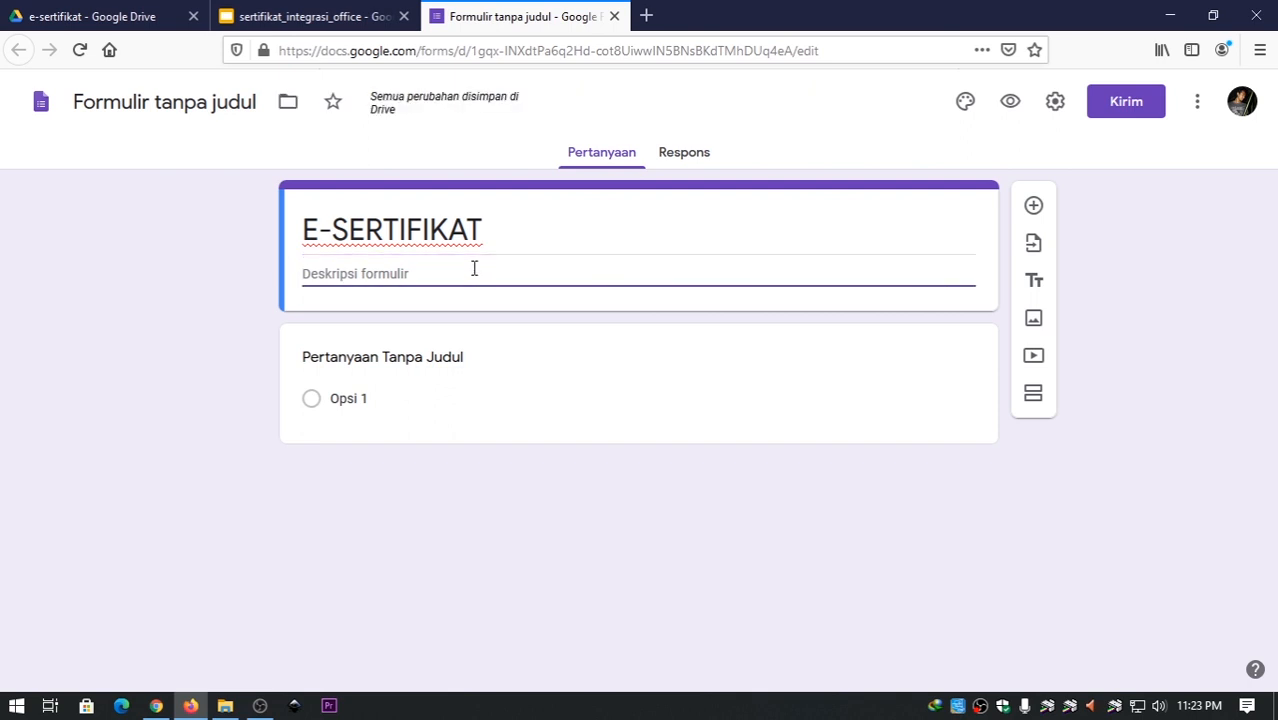
type("arif")
key("BackSpace")
key("BackSpace")
key("BackSpace")
key("BackSpace")
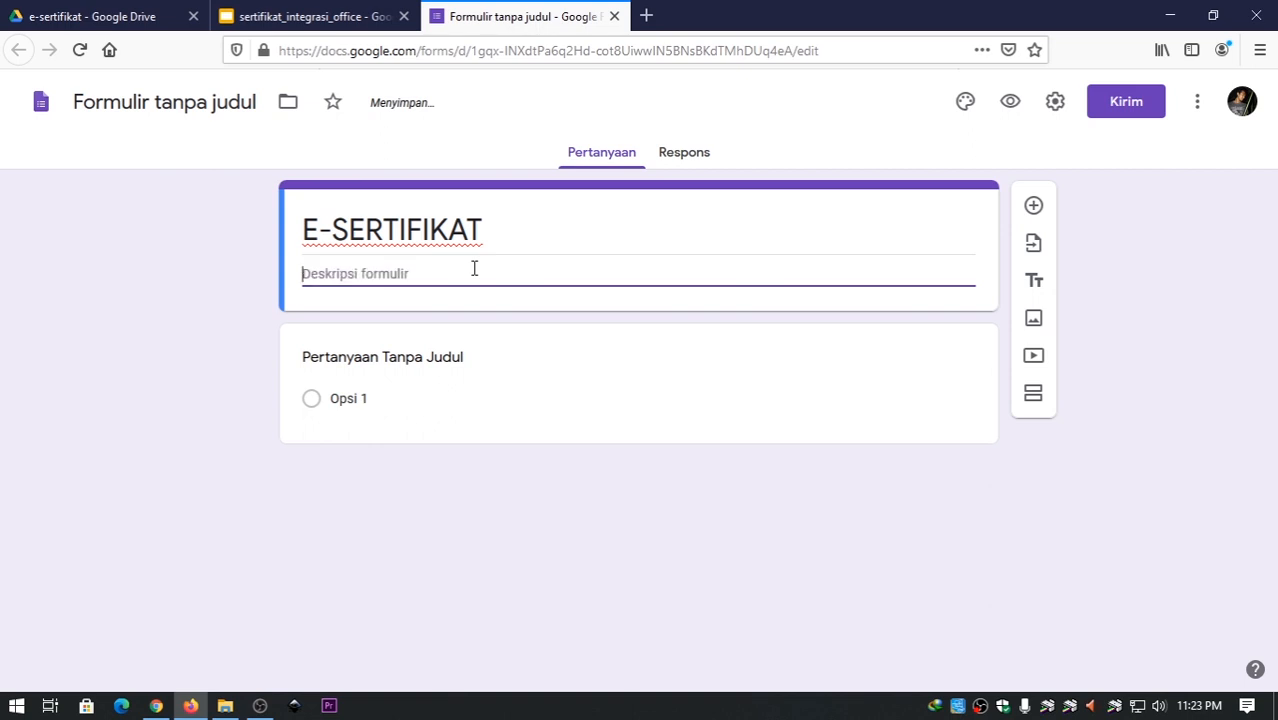
type("ARIF RAHMAN HAKIM")
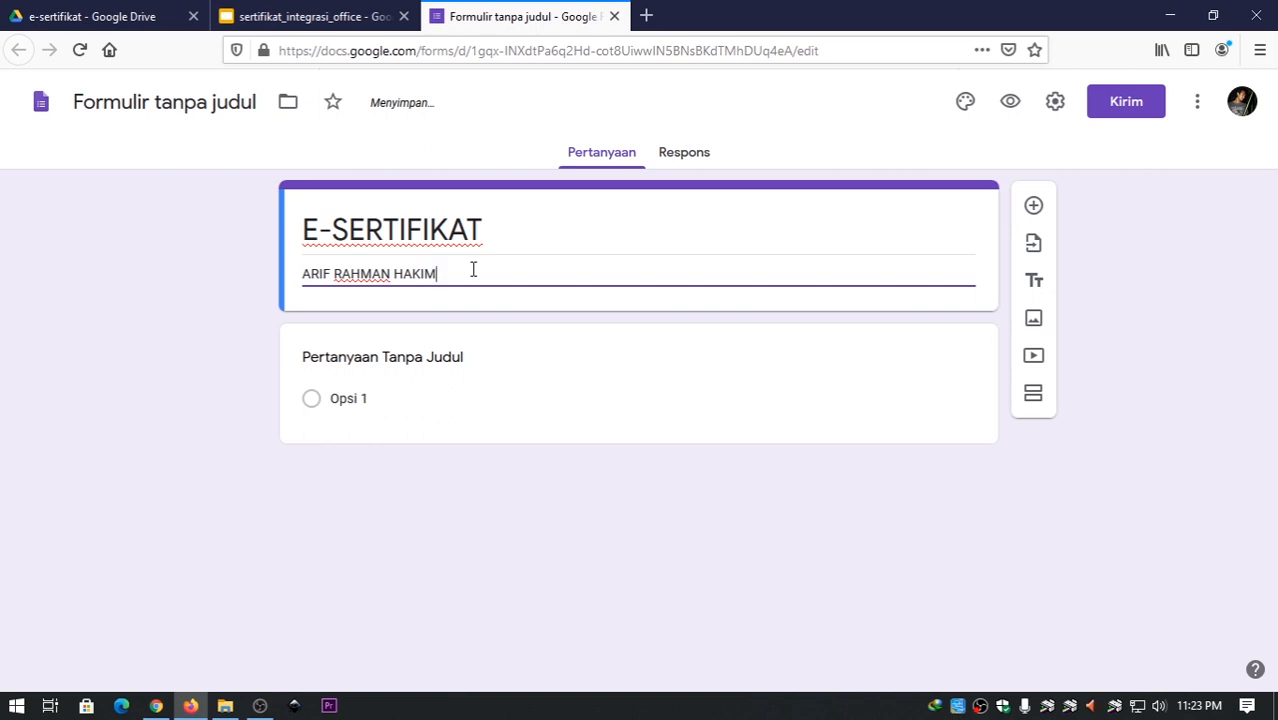
Rename the form's Drive file to E-SERTIFIKAT
left_click(160, 104)
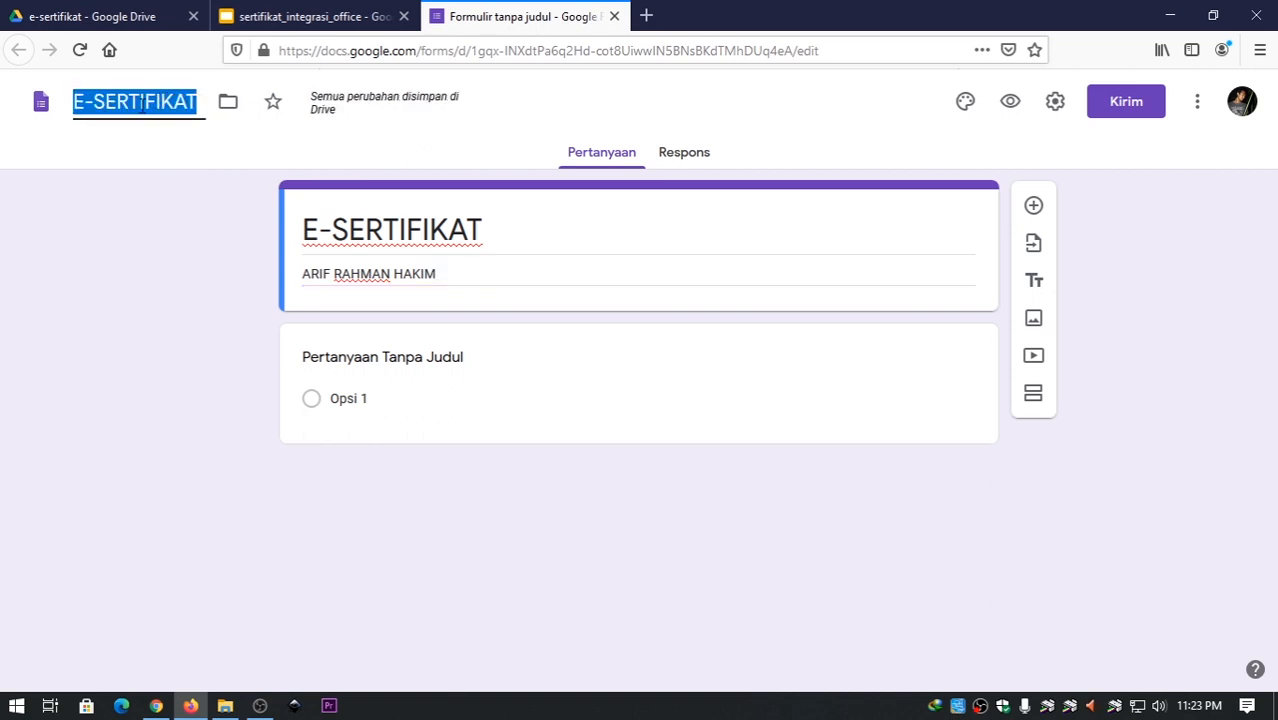
left_click(172, 168)
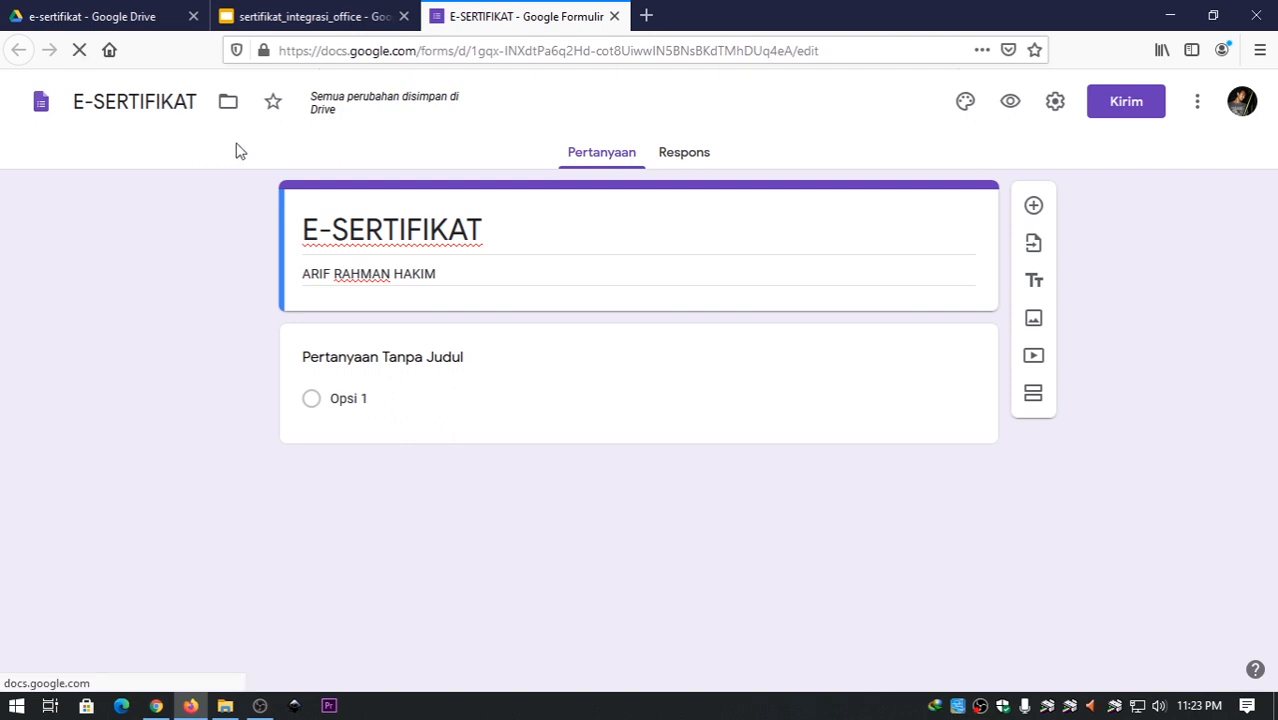
left_click(420, 350)
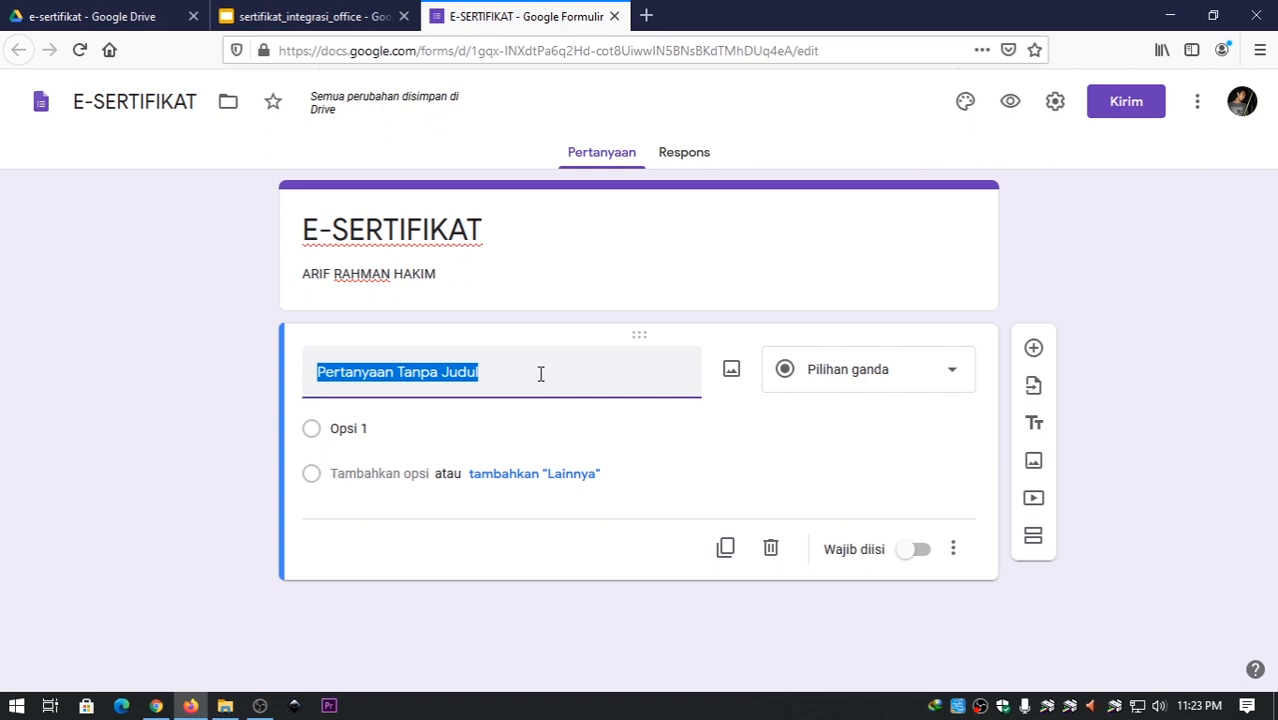
Make the first question a required NAMA LENGKAP, and add a required short-answer KELAS question
type("NAMA ")
type("LANEK")
type("GK")
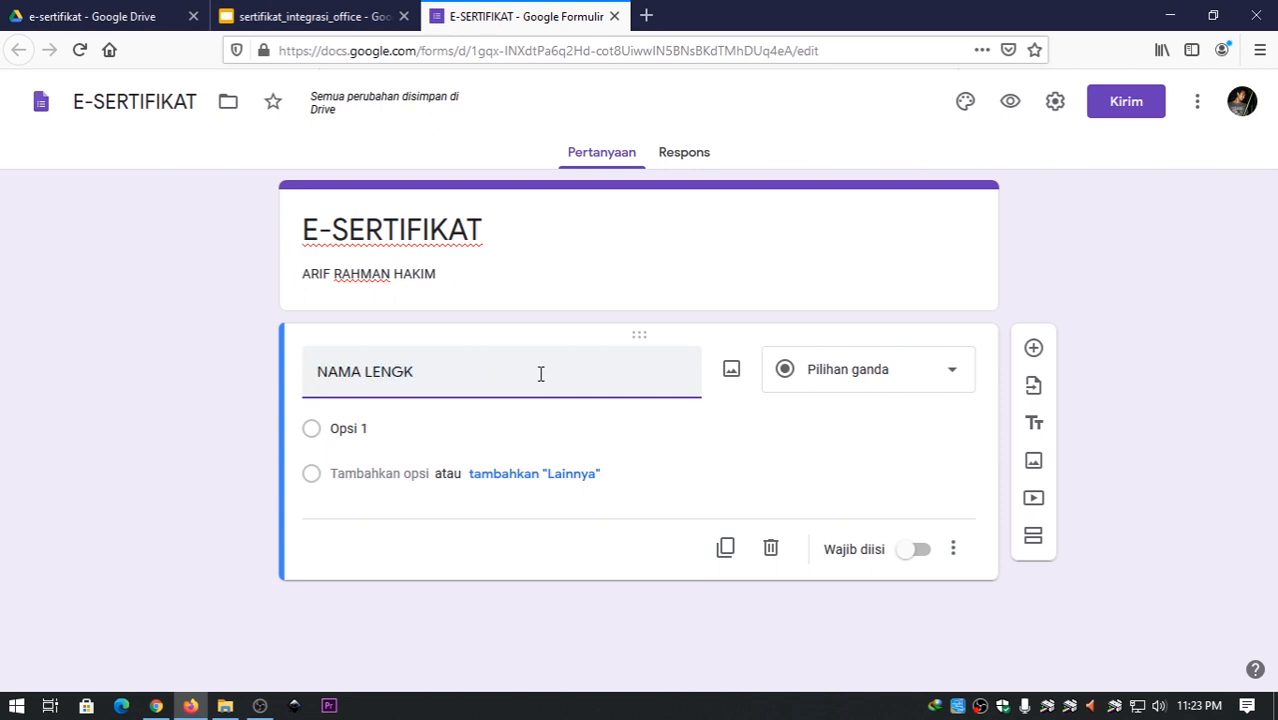
type("AP")
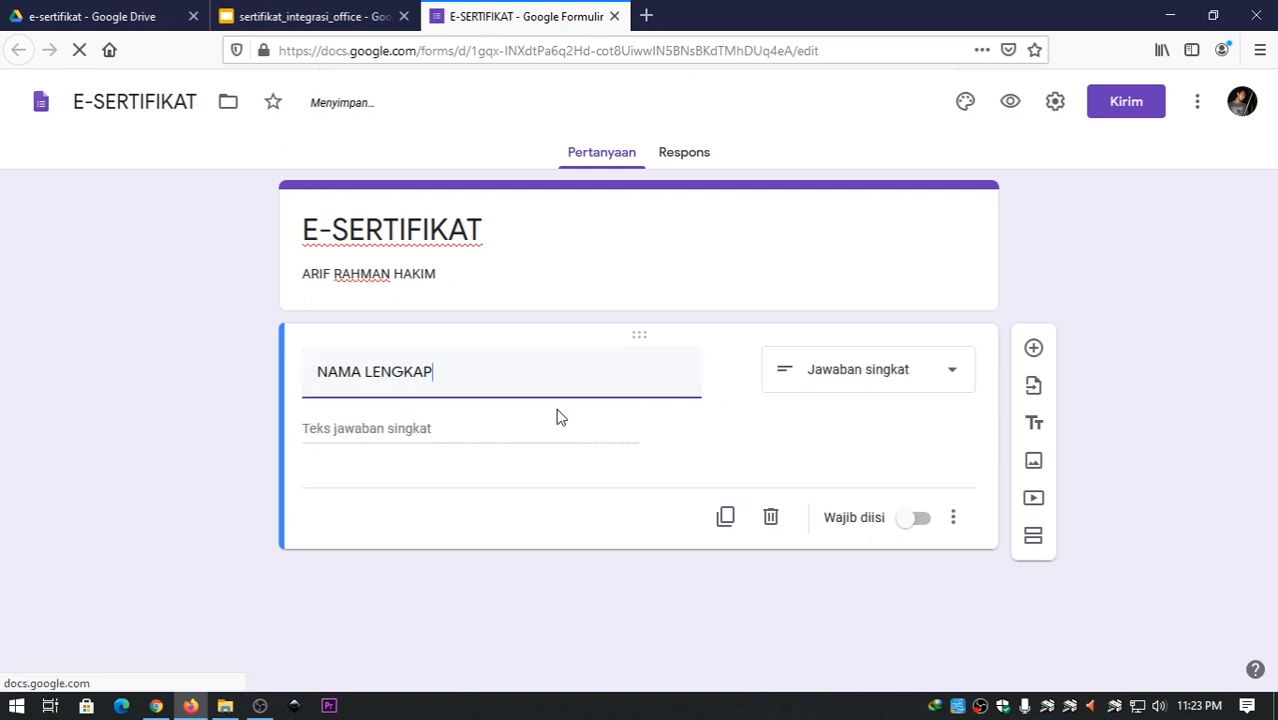
left_click(922, 520)
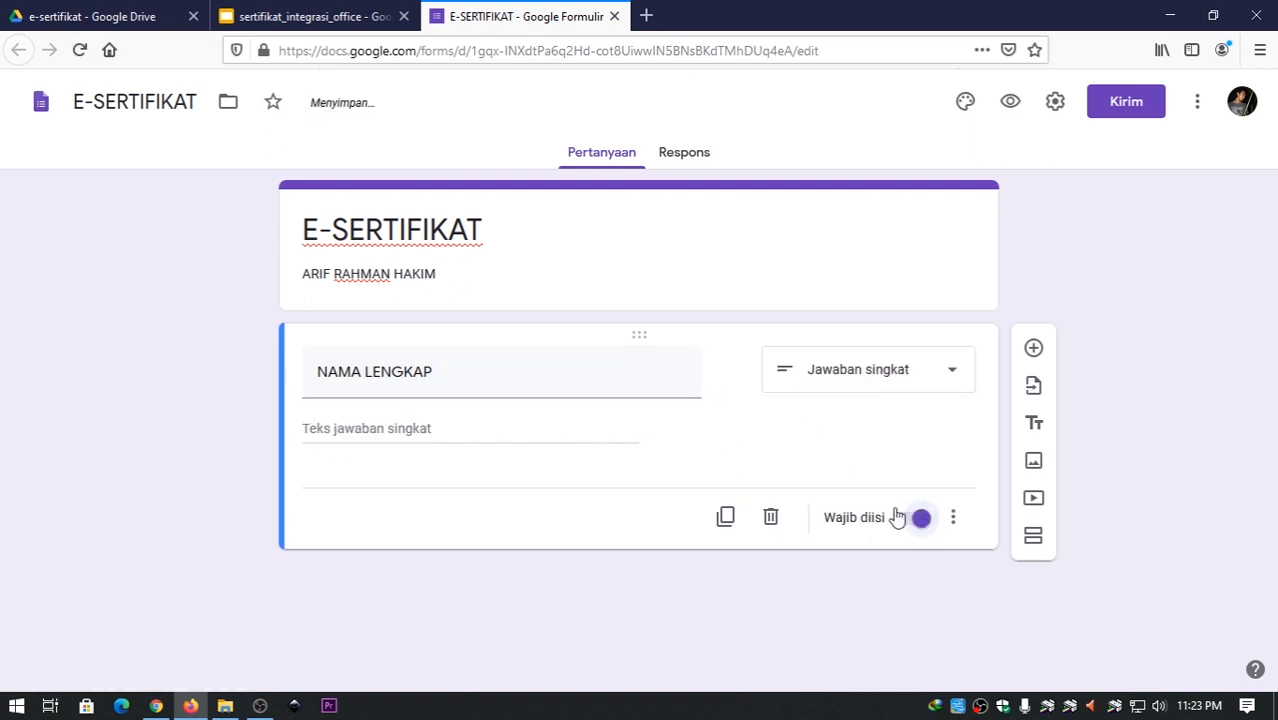
left_click(1034, 348)
type("KELAS")
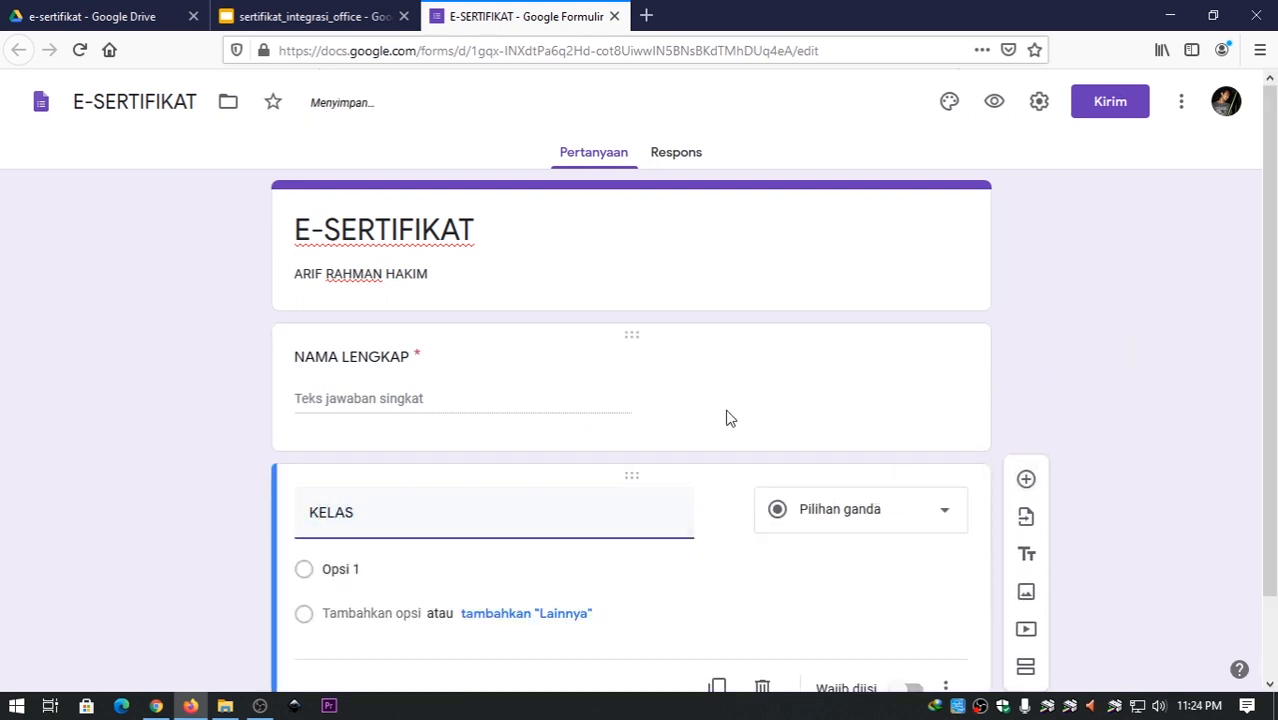
left_click(880, 515)
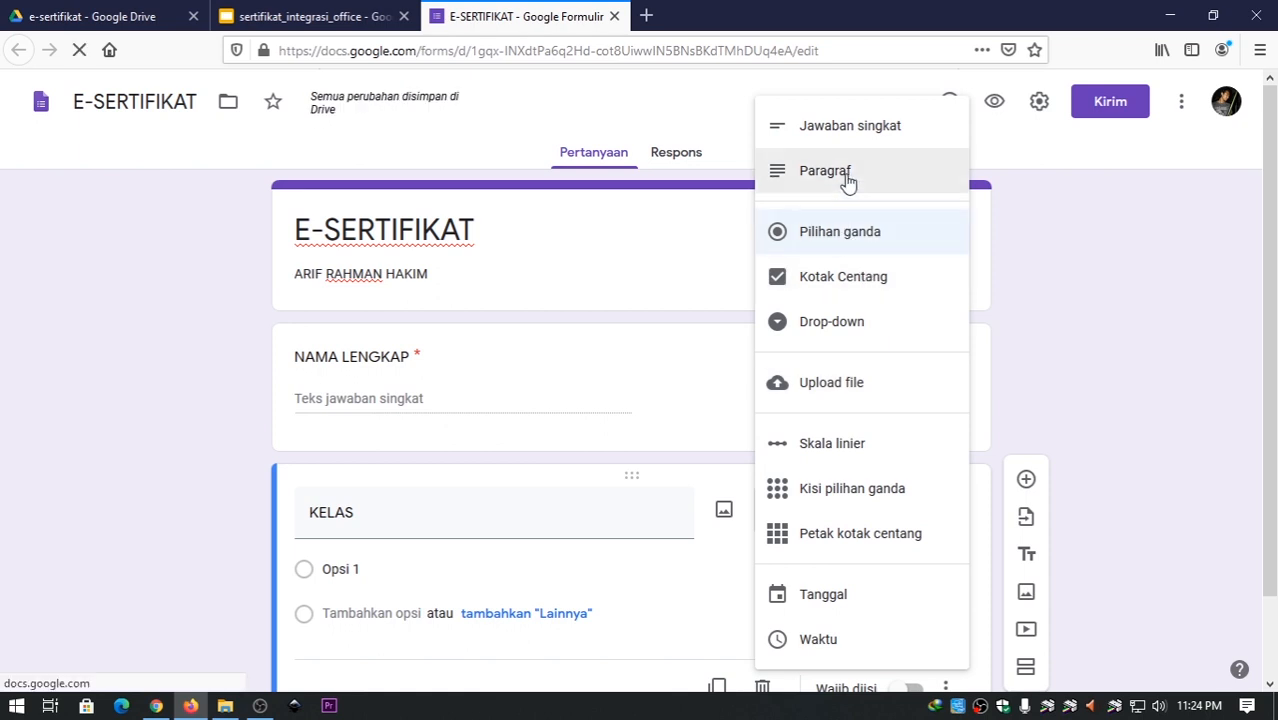
left_click(857, 132)
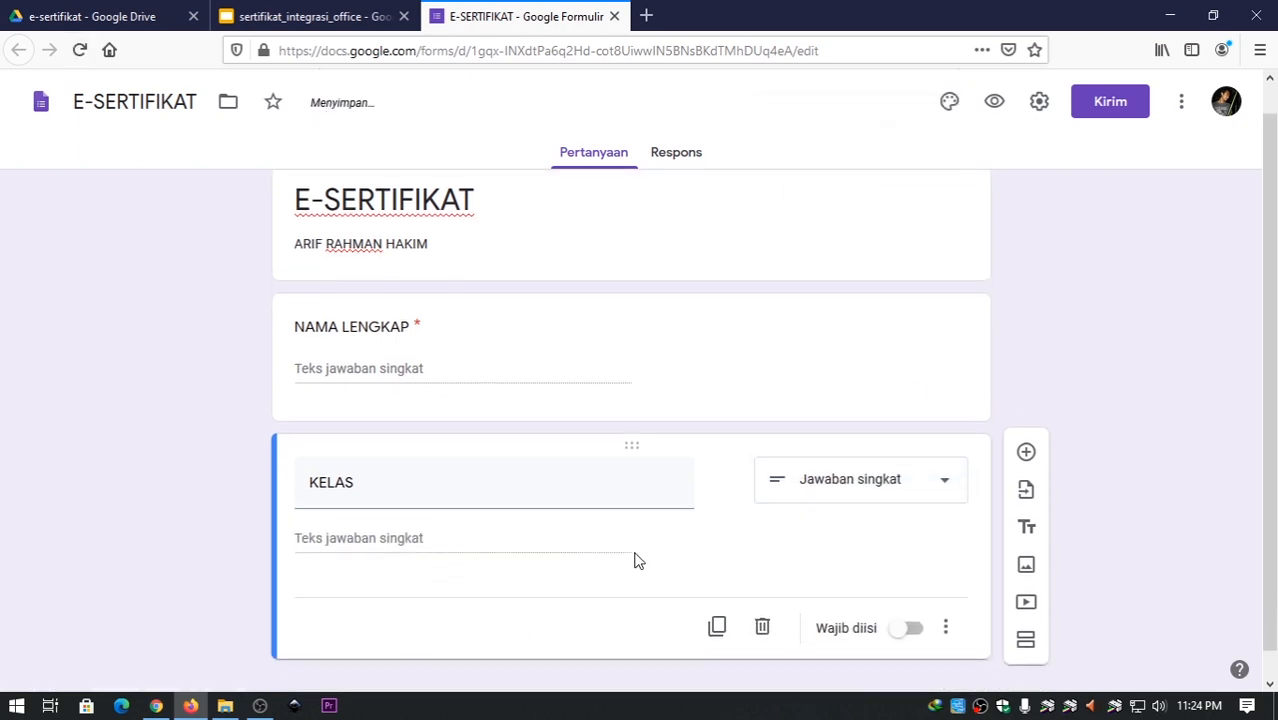
left_click(915, 602)
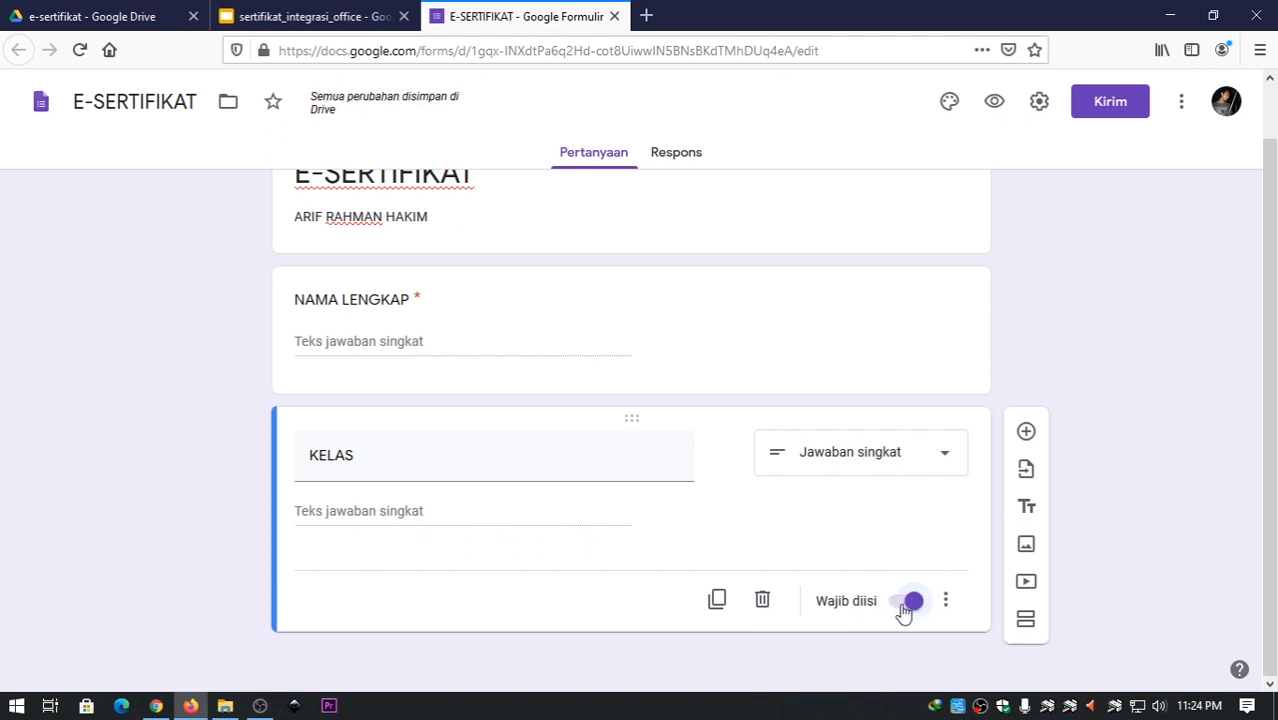
Add a third question titled EMAIL
left_click(1026, 431)
type("em")
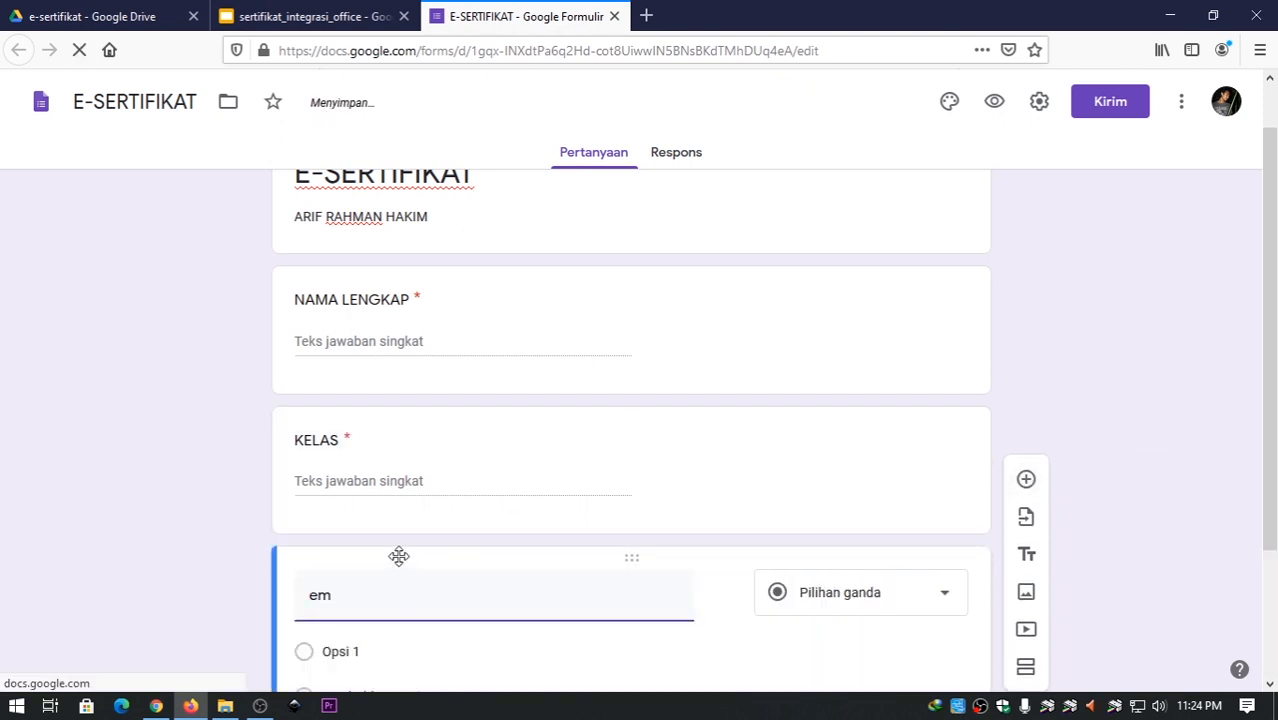
key("BackSpace")
type("ema")
key("BackSpace")
type("EMAIL")
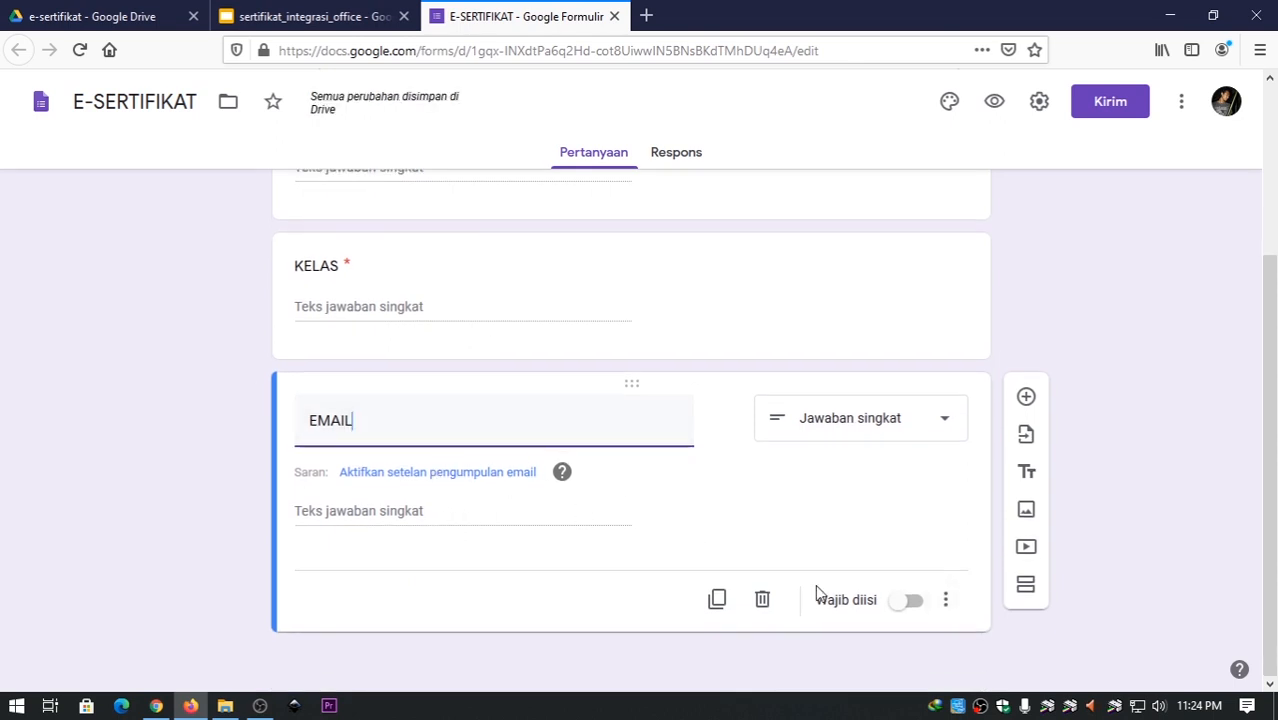
Make EMAIL required with the description 'Silahkan tulis email aktif anda!'
left_click(905, 601)
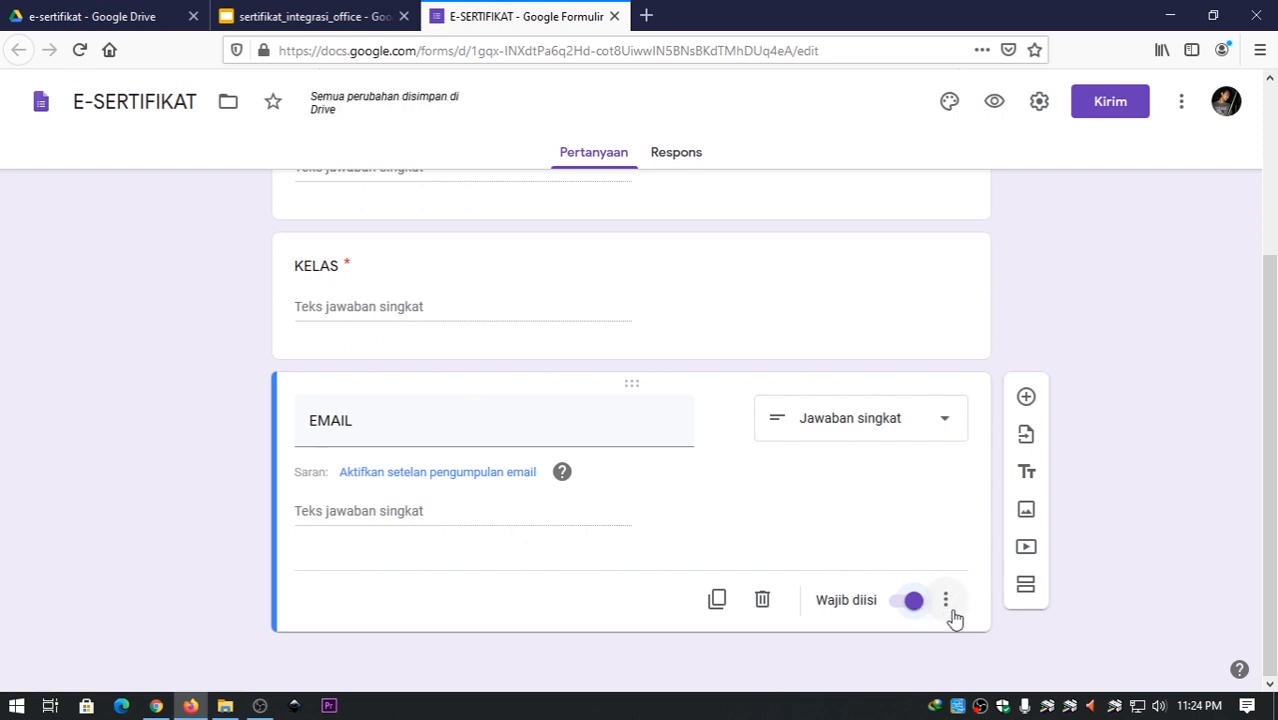
left_click(946, 602)
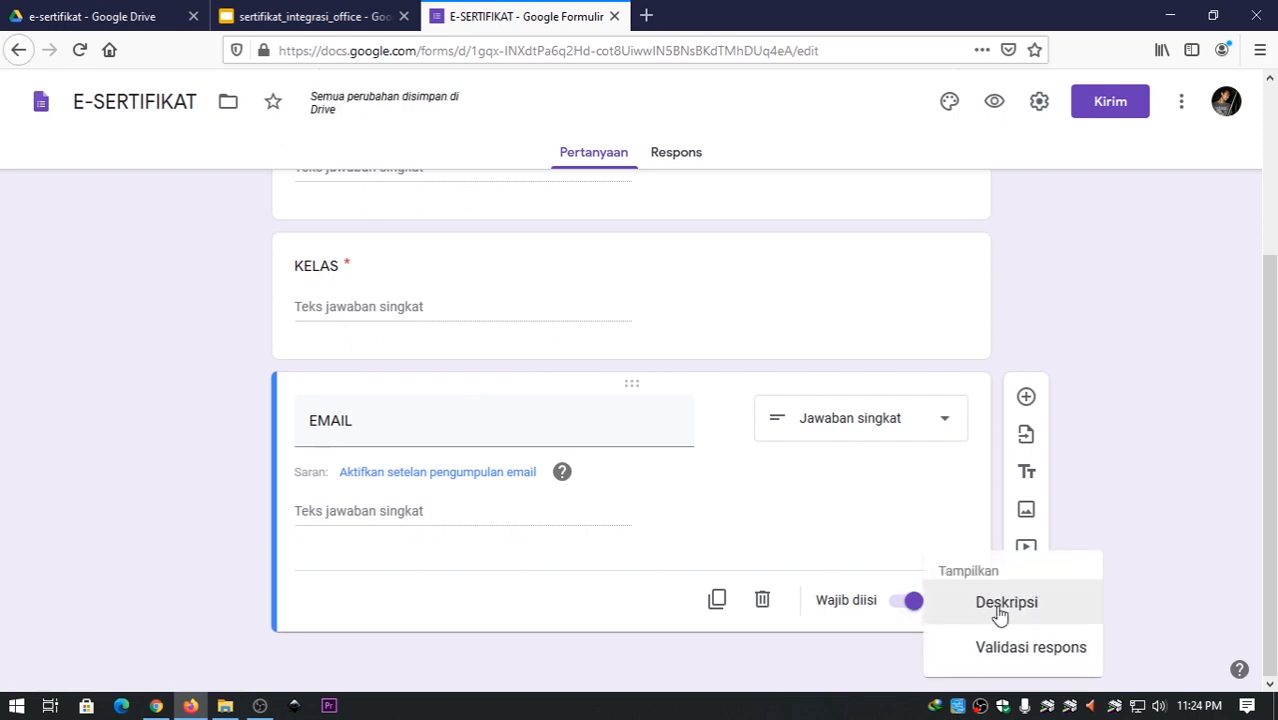
left_click(1000, 603)
mouse_move(562, 513)
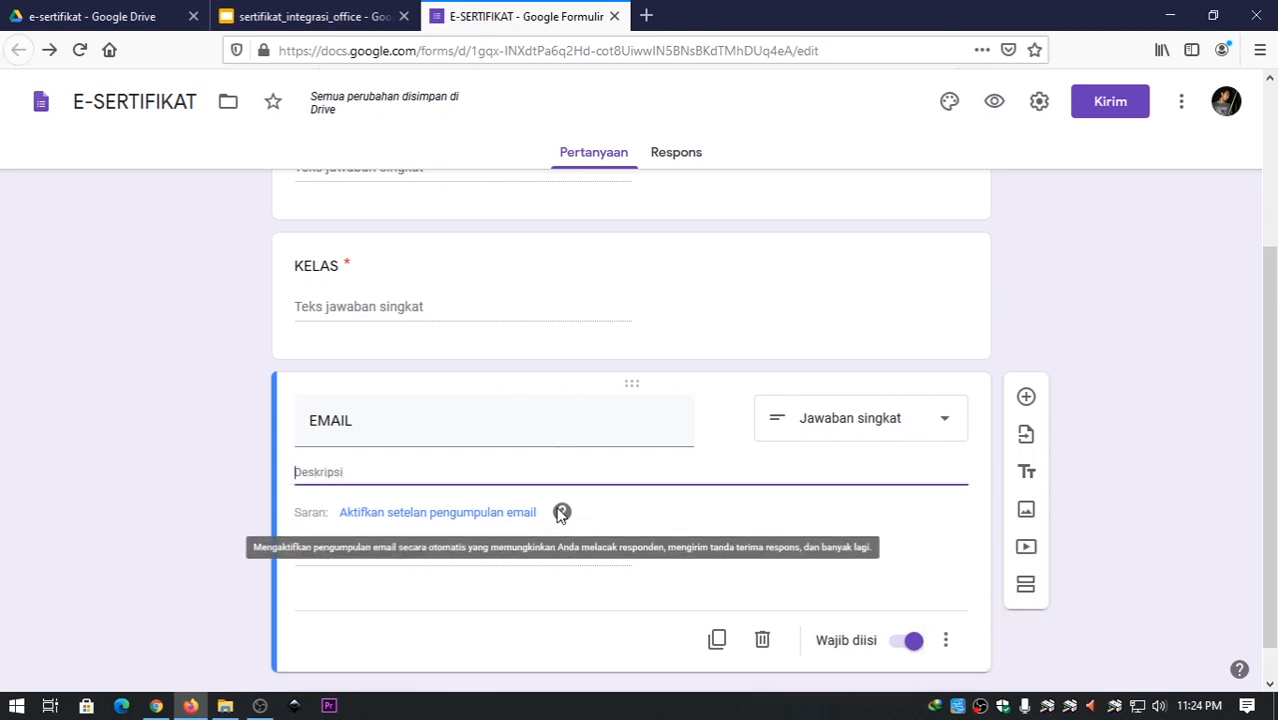
type("S")
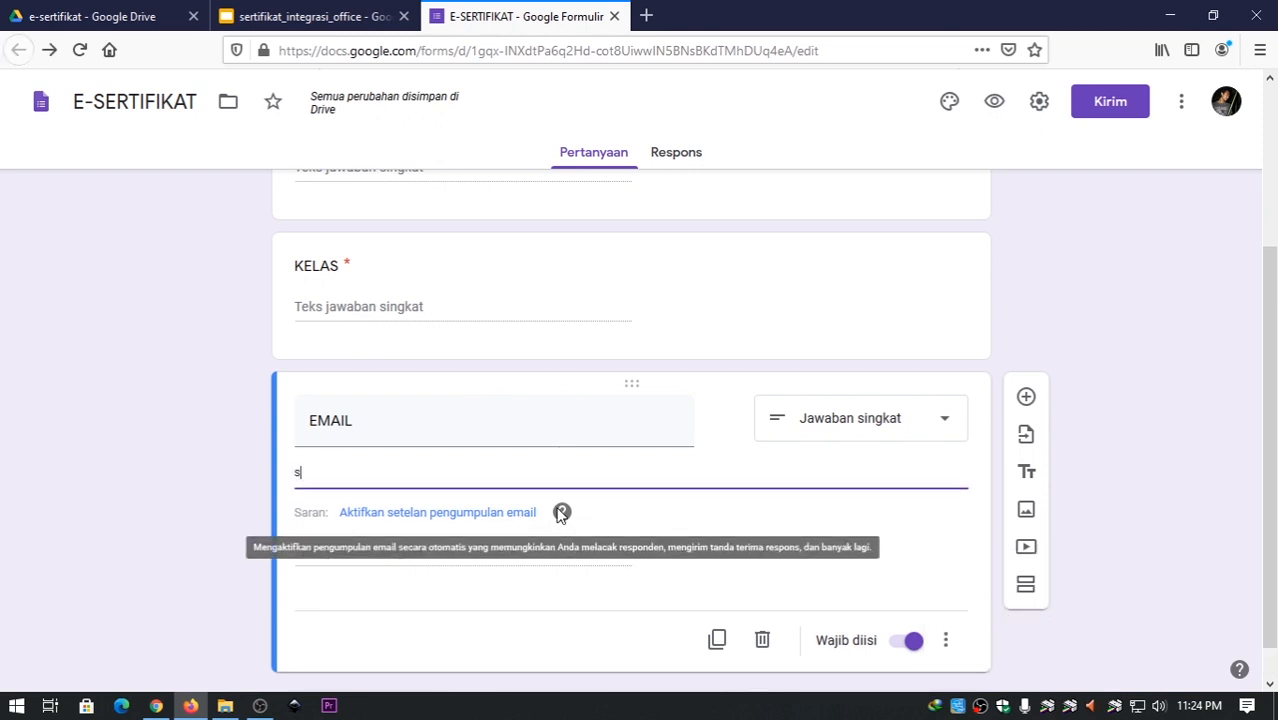
key("BackSpace")
type("Silahkan tu")
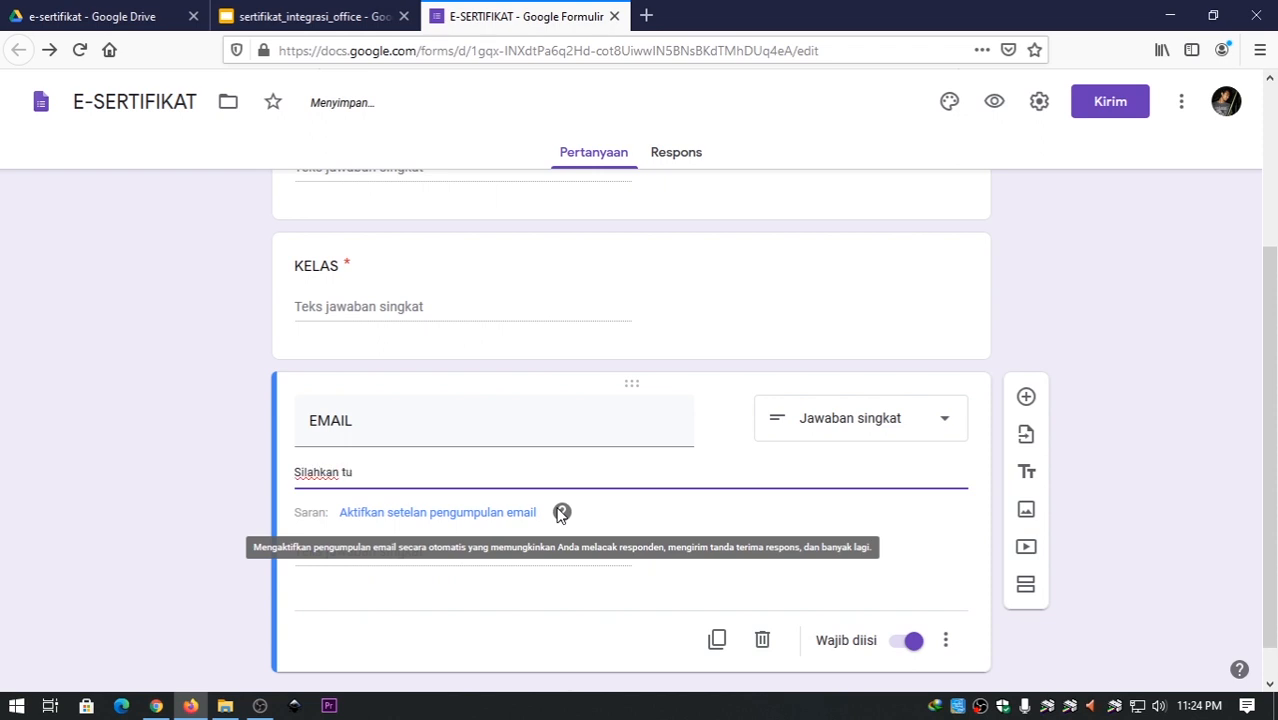
type("lis email")
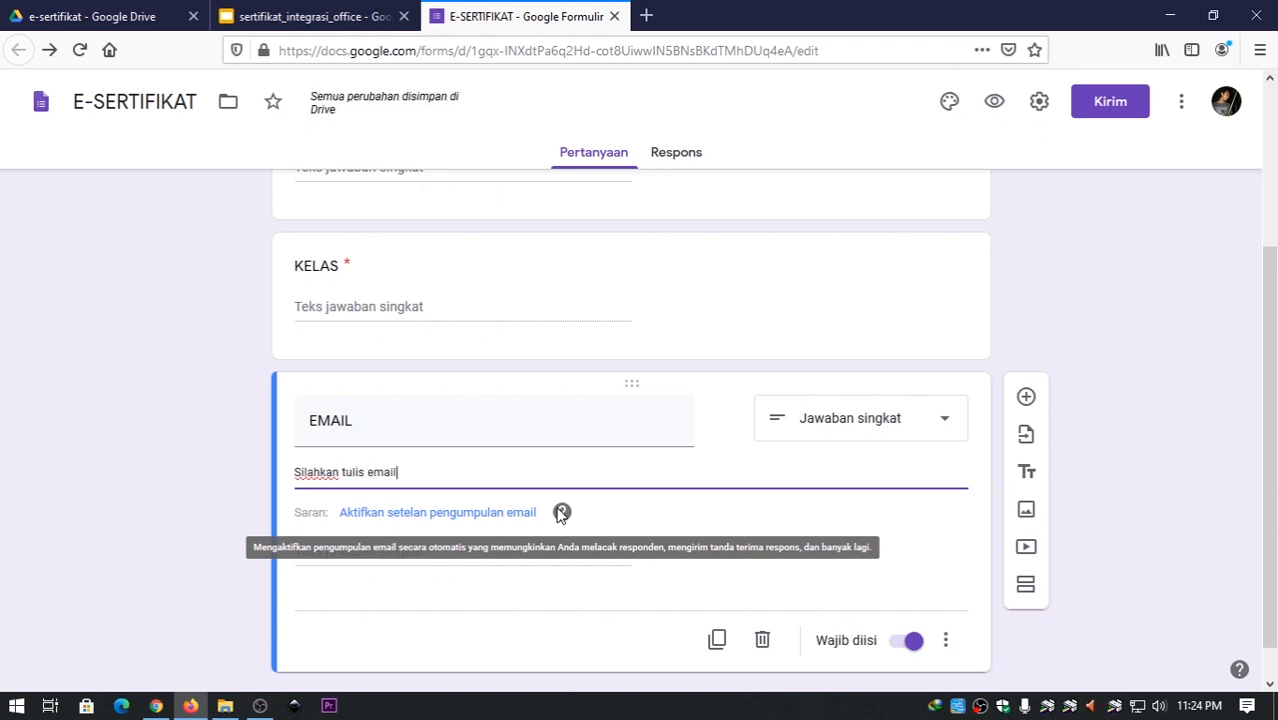
type(" aktif")
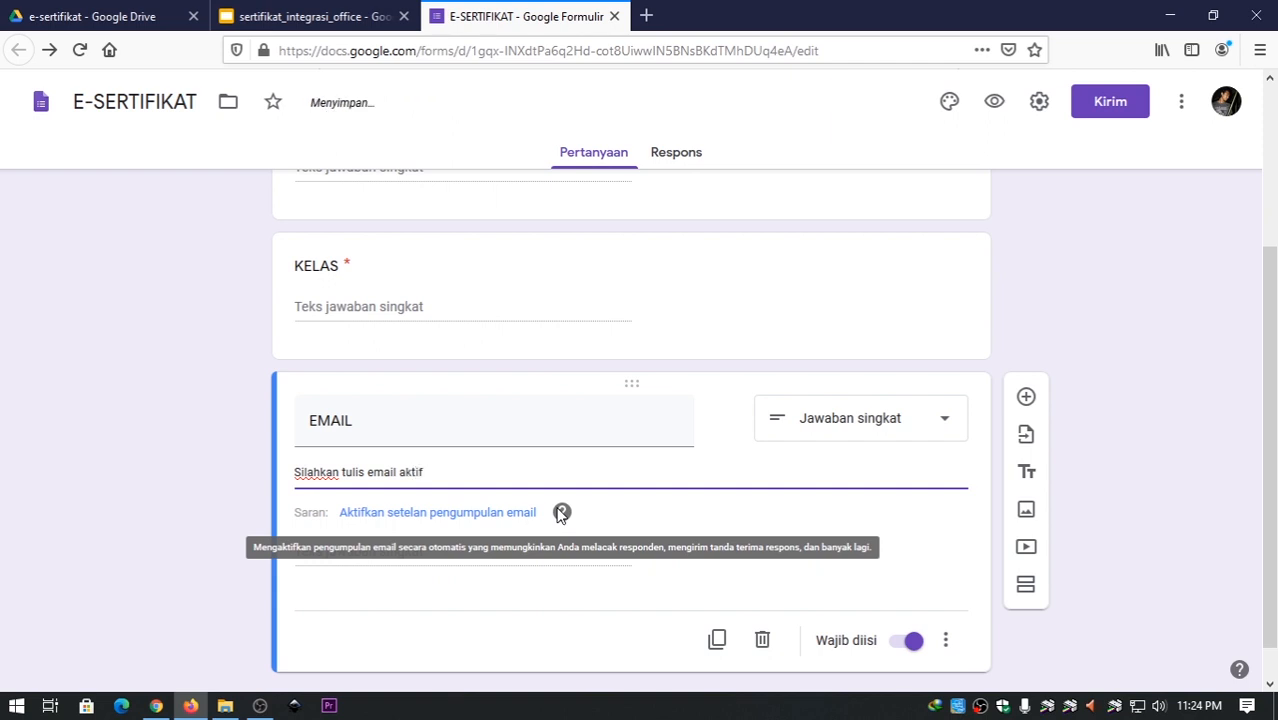
type(" anda!")
left_click(554, 596)
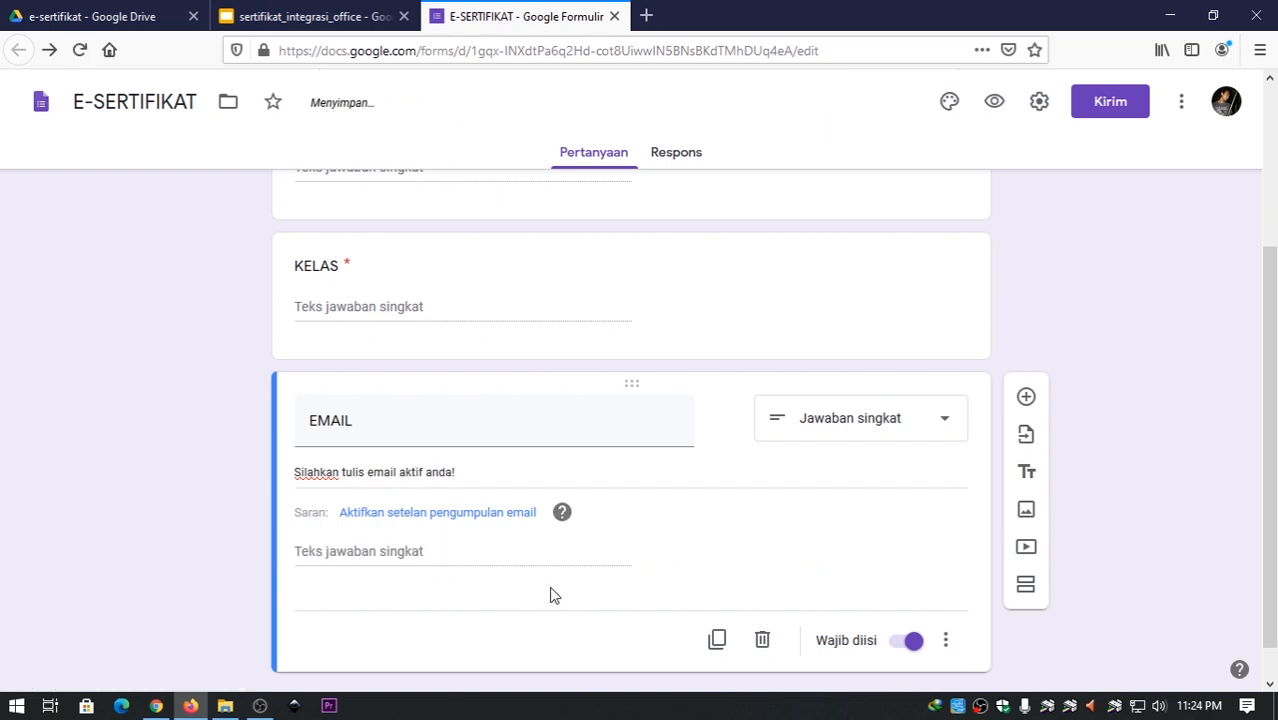
scroll(700, 458, "up", 3)
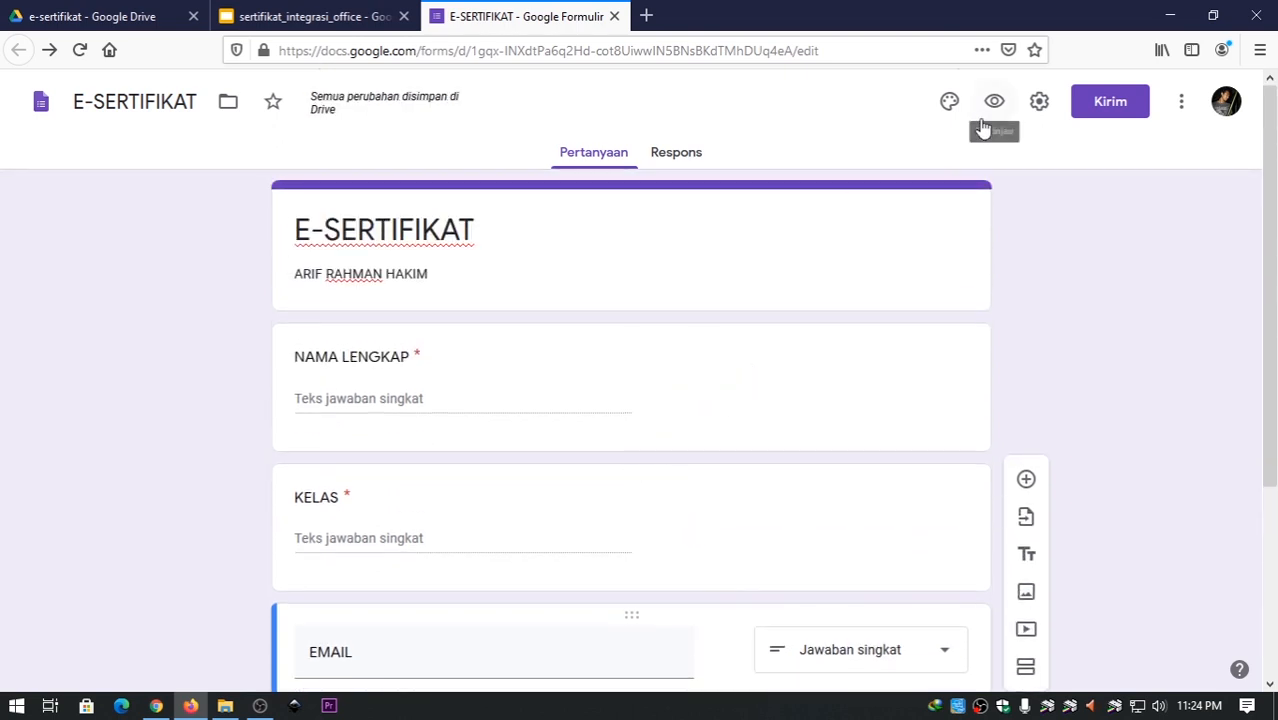
left_click(1112, 104)
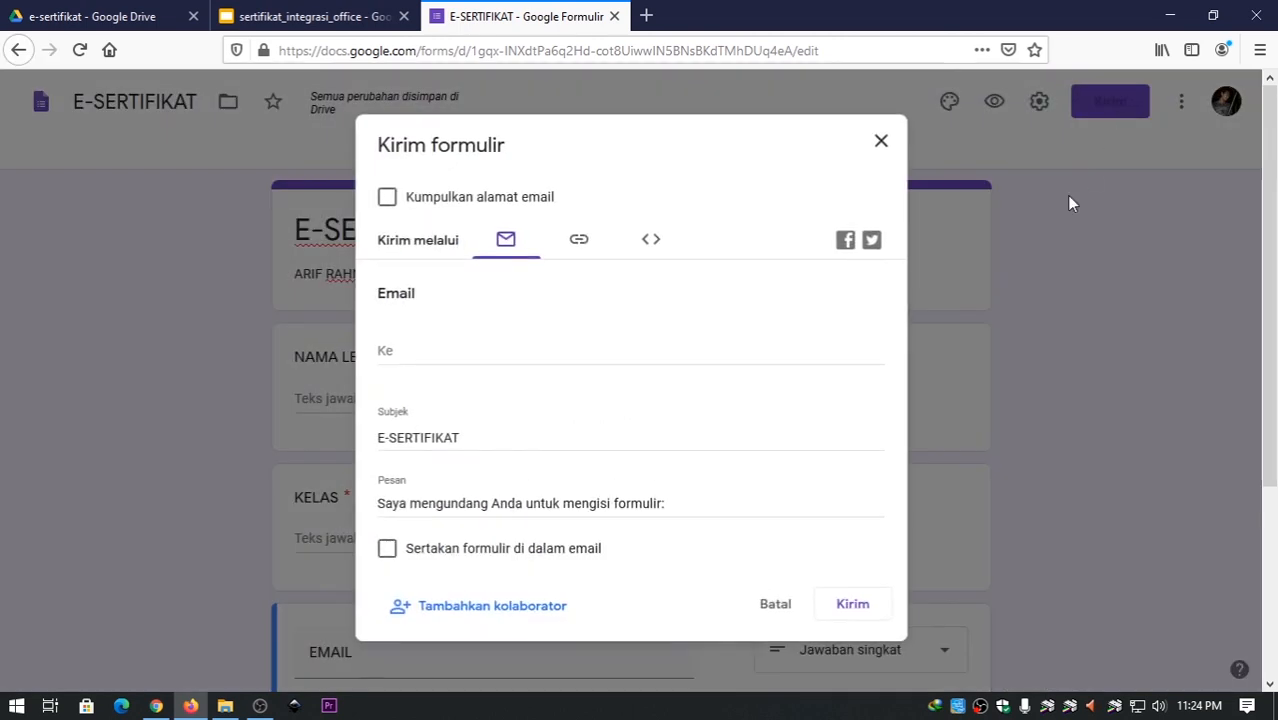
Copy the form's shortened forms.gle link to the clipboard from the send dialog
left_click(580, 245)
left_click(580, 242)
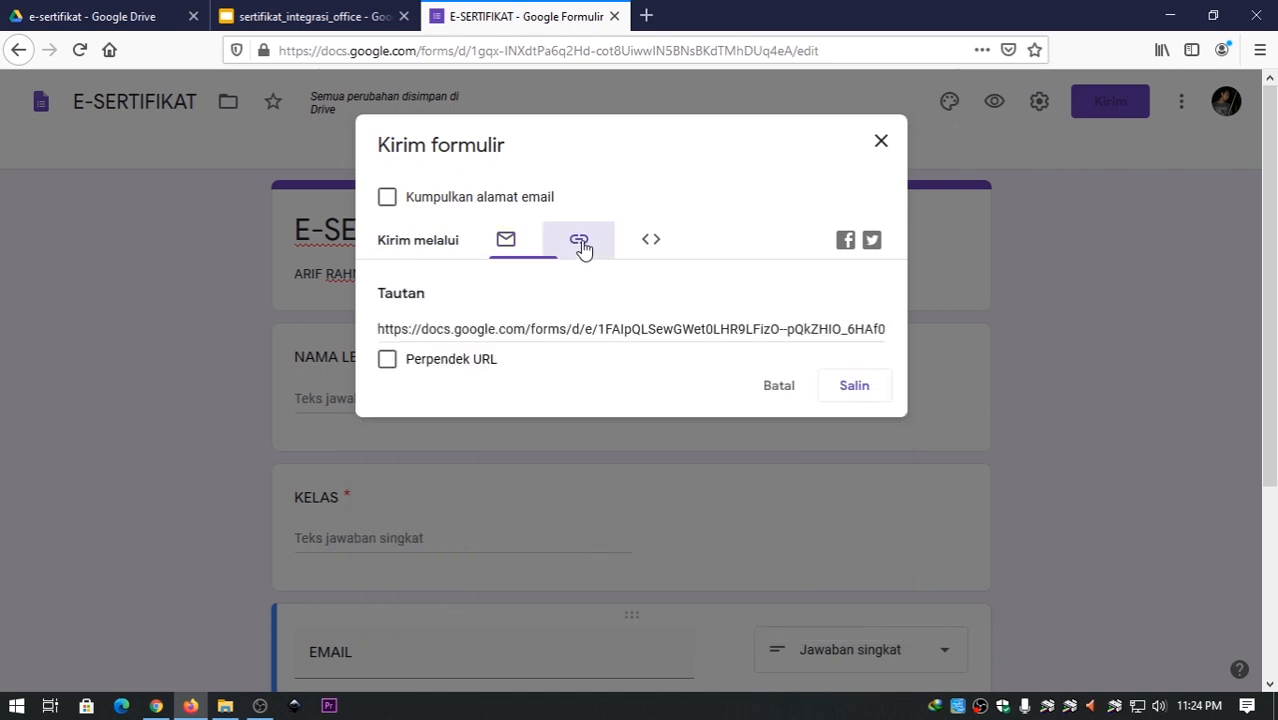
left_click(389, 361)
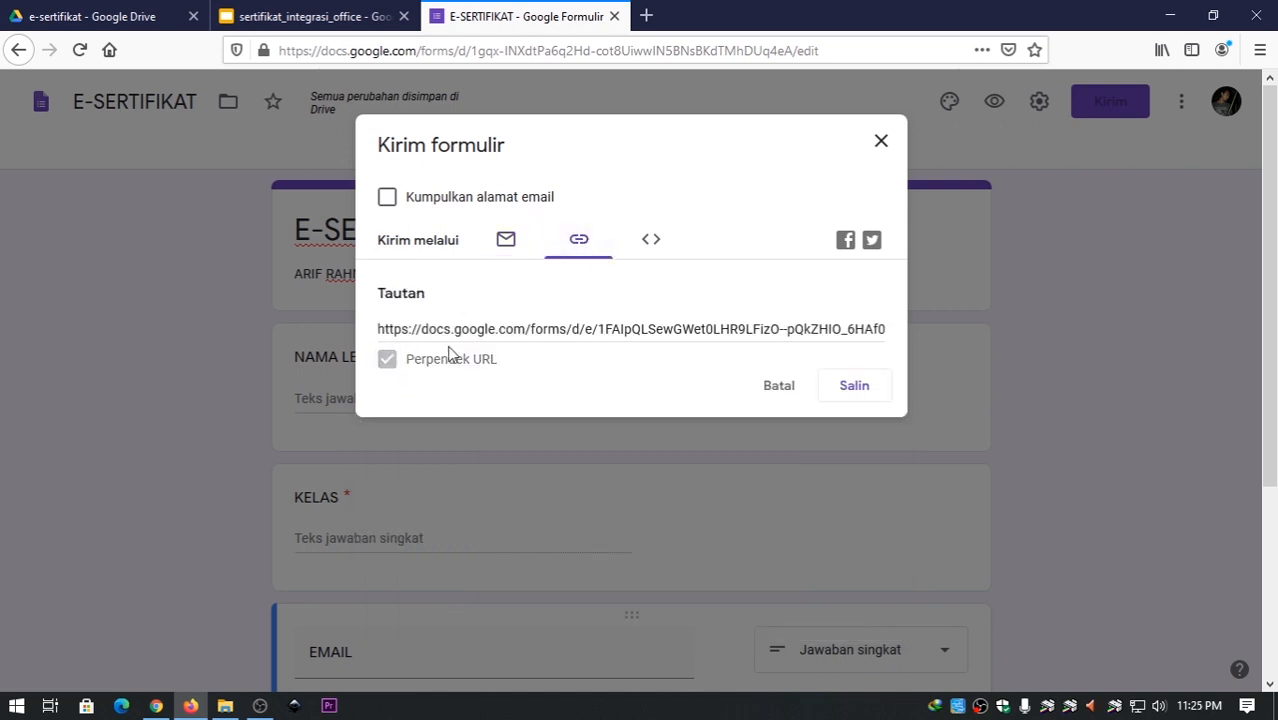
left_click(860, 387)
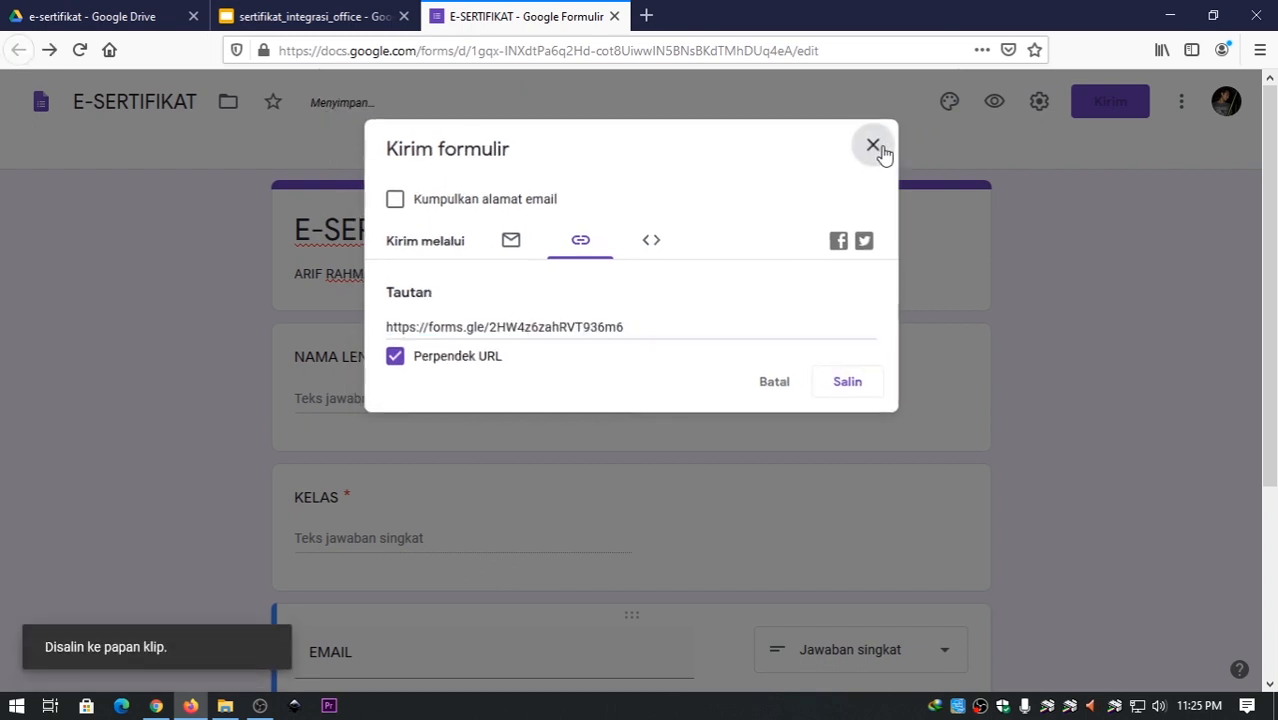
left_click(880, 143)
scroll(607, 266, "down", 3)
scroll(609, 272, "down", 1)
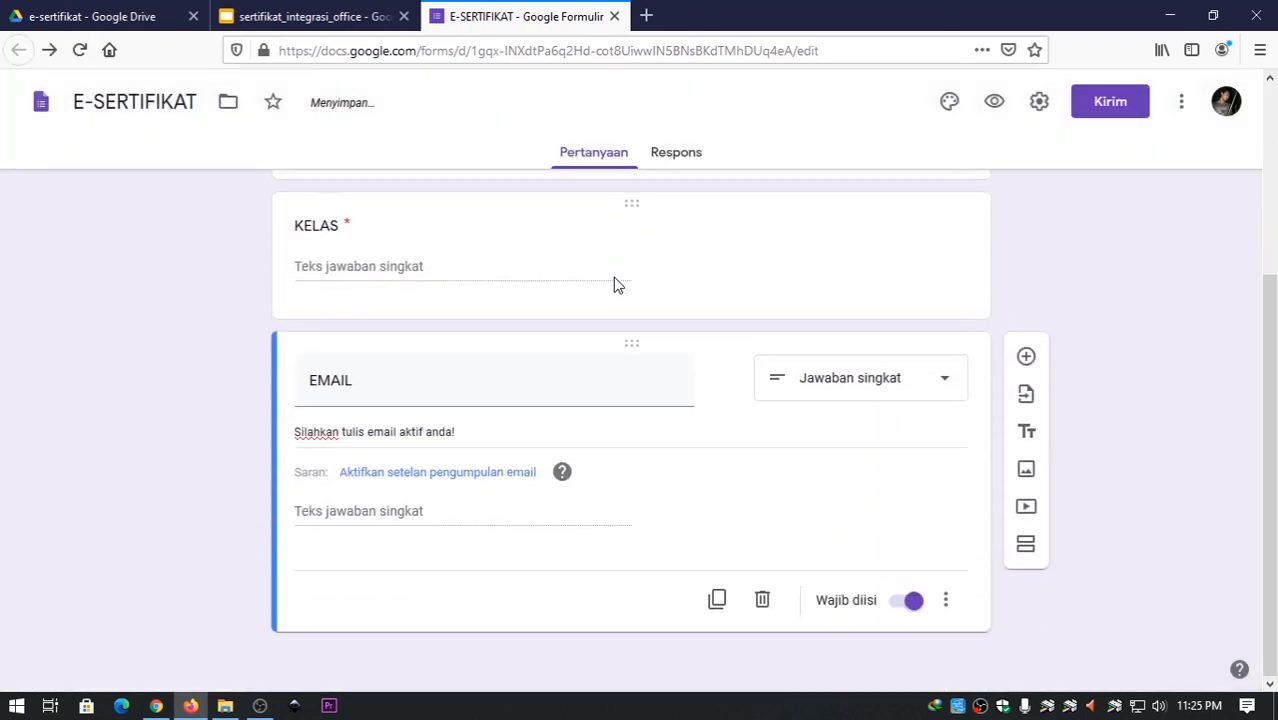
scroll(615, 282, "up", 3)
scroll(633, 316, "down", 1)
scroll(561, 328, "up", 1)
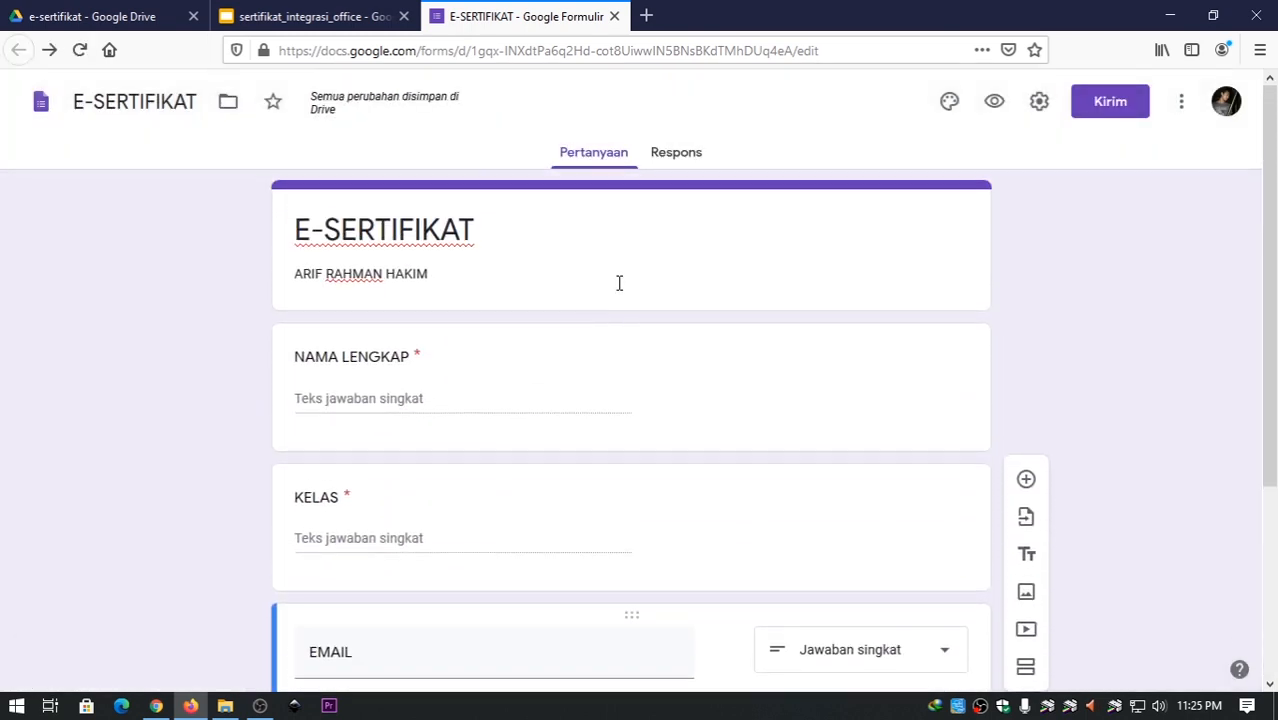
left_click(684, 157)
Link responses to a new E-SERTIFIKAT (Respons) spreadsheet and return to the Drive folder
left_click(606, 160)
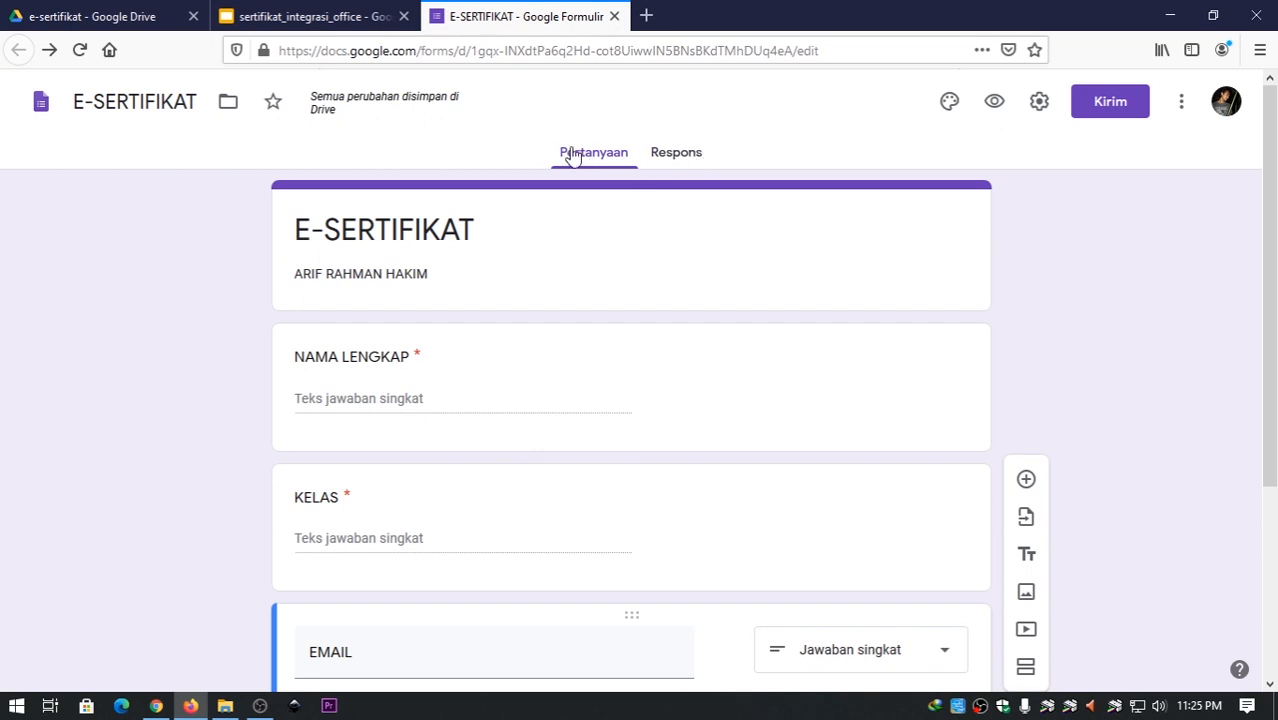
left_click(685, 158)
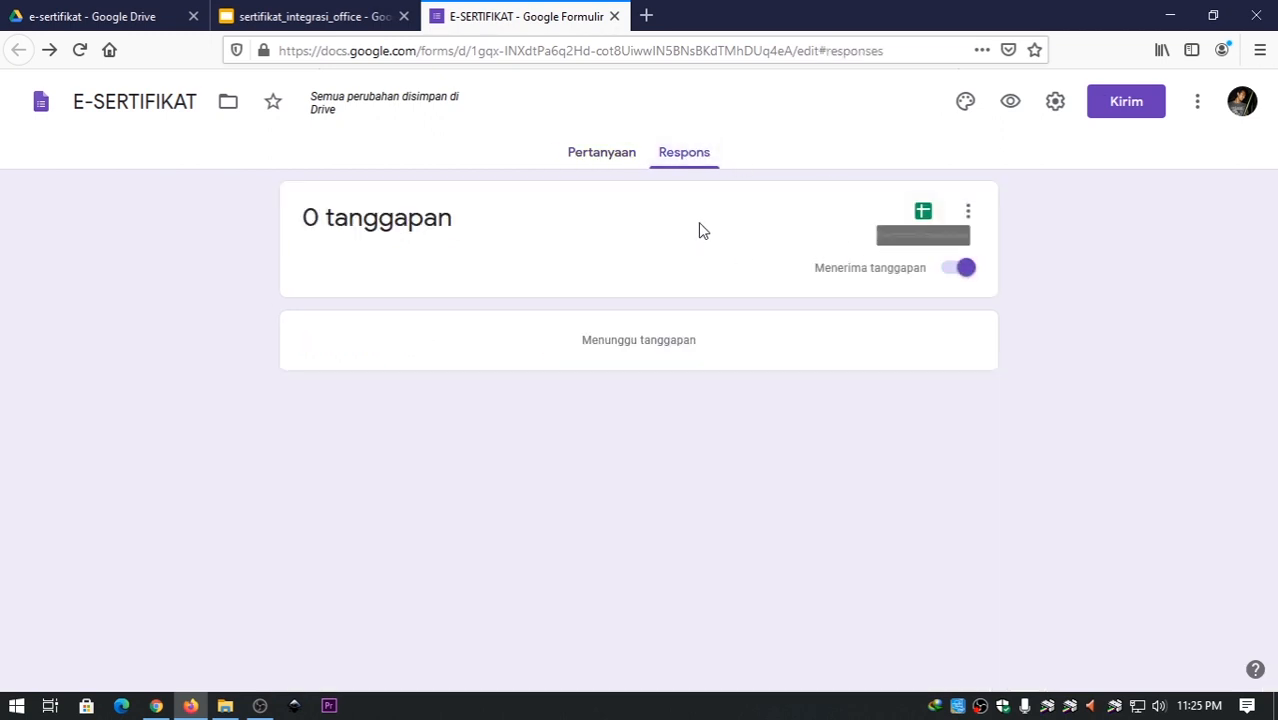
left_click(924, 216)
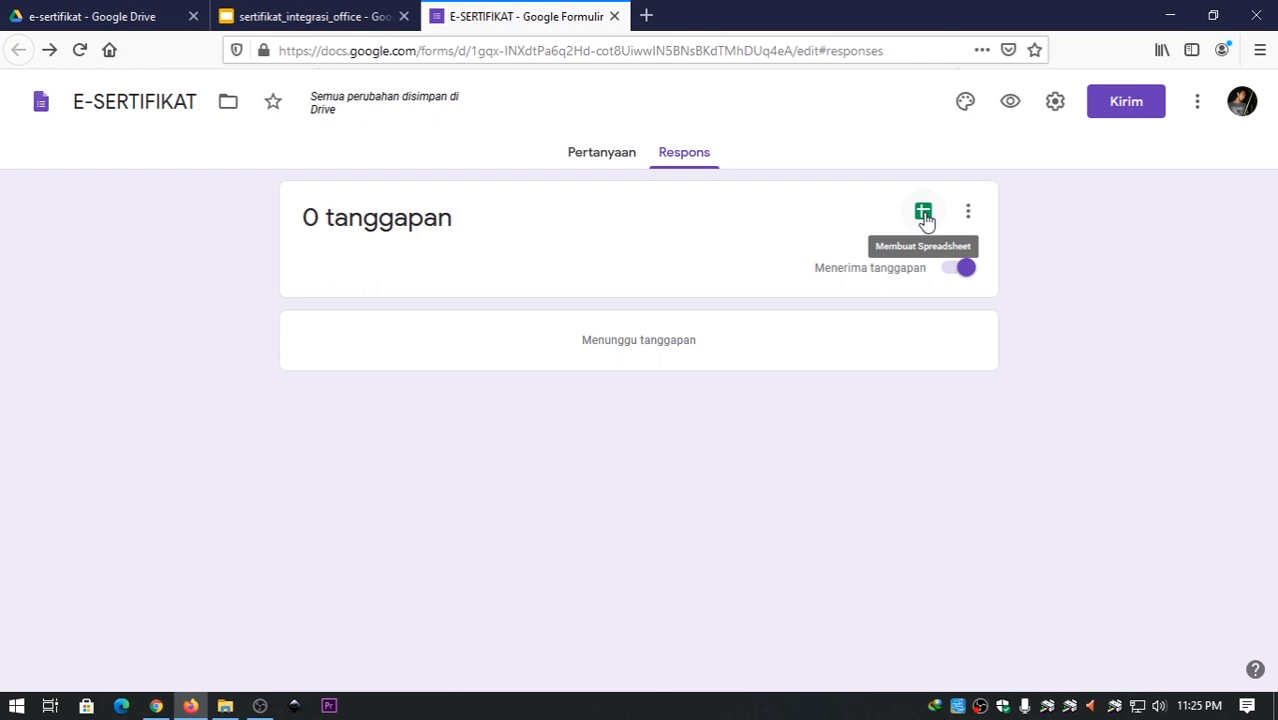
left_click(924, 214)
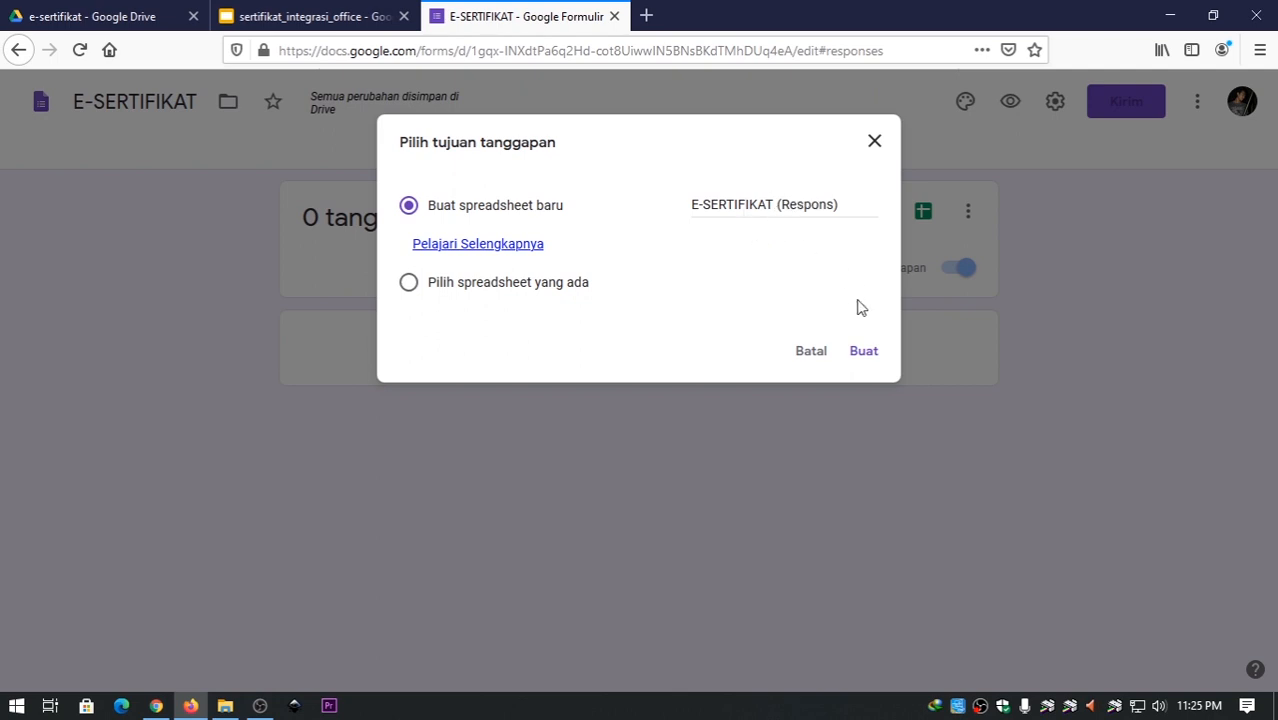
left_click(864, 353)
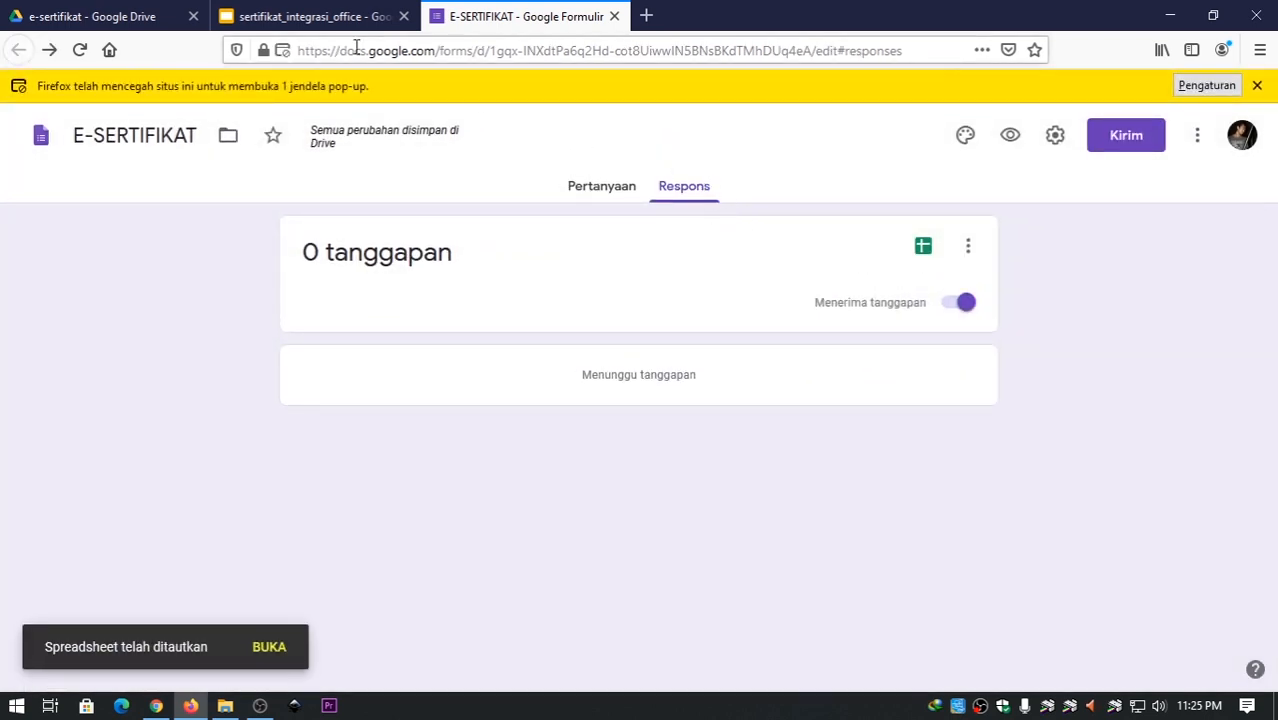
left_click(140, 17)
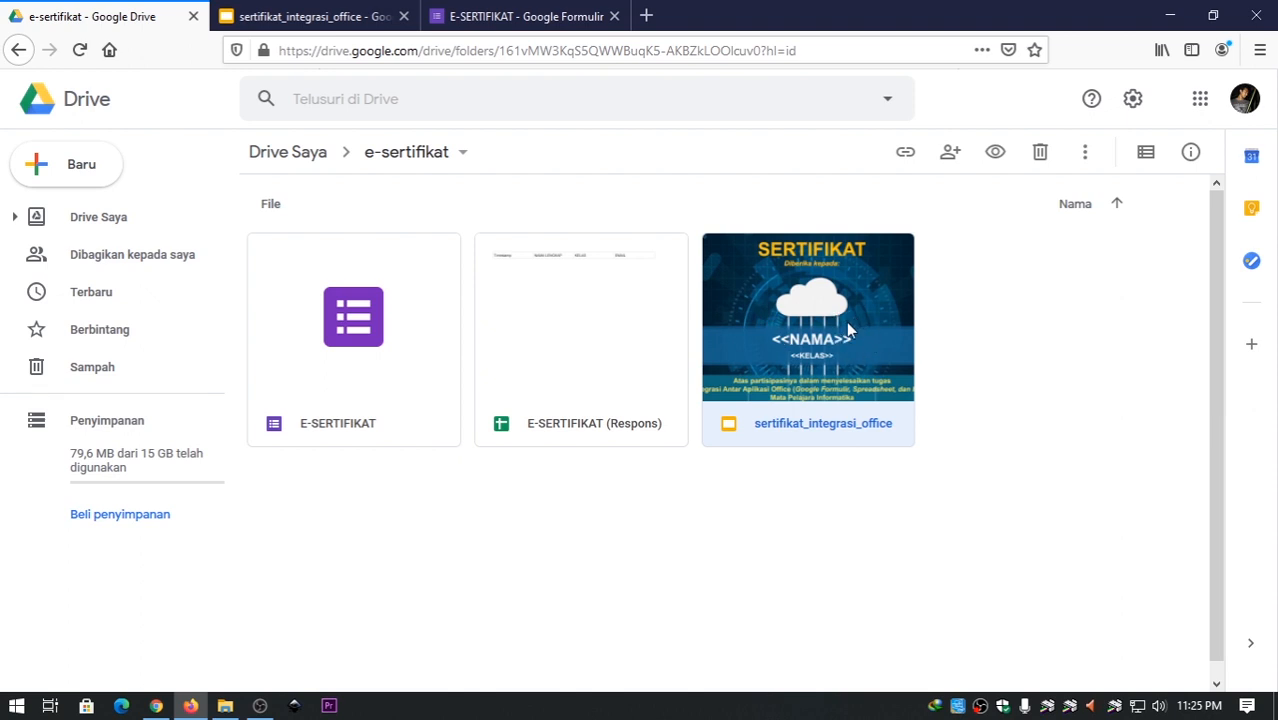
Close the form and certificate slides tabs, then select E-SERTIFIKAT (Respons) in Drive
left_click(527, 16)
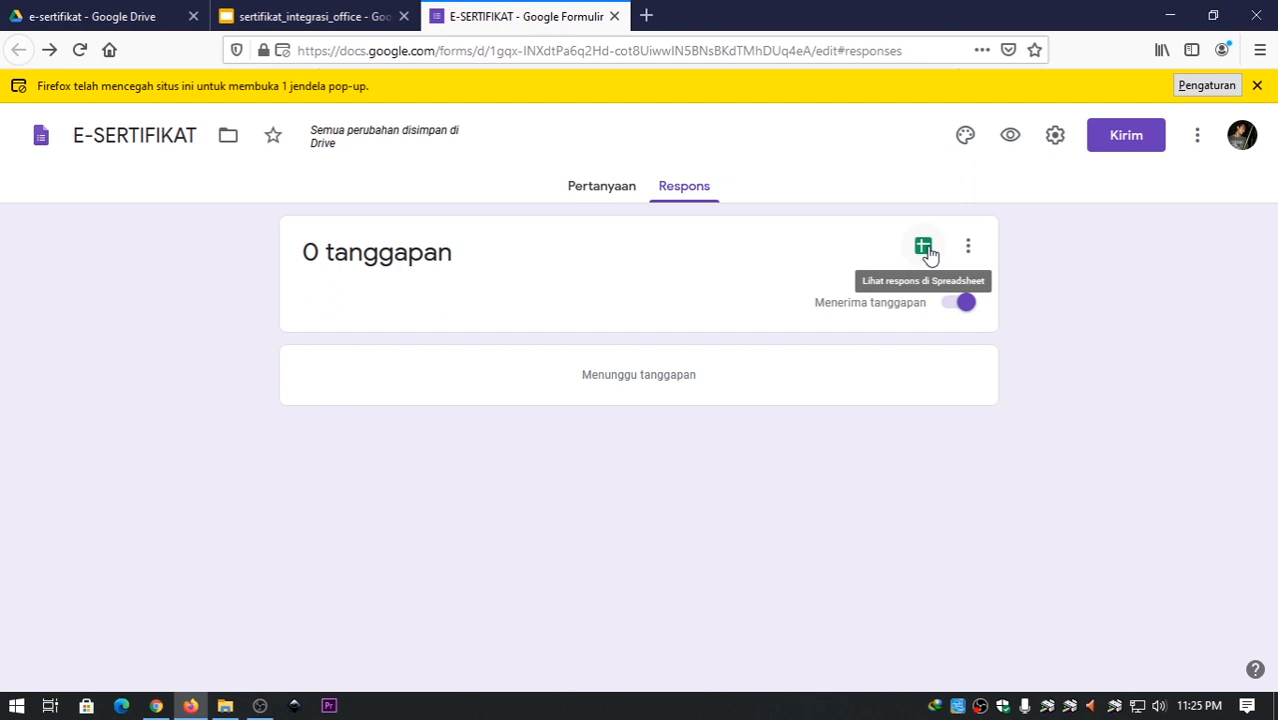
left_click(614, 16)
left_click(404, 16)
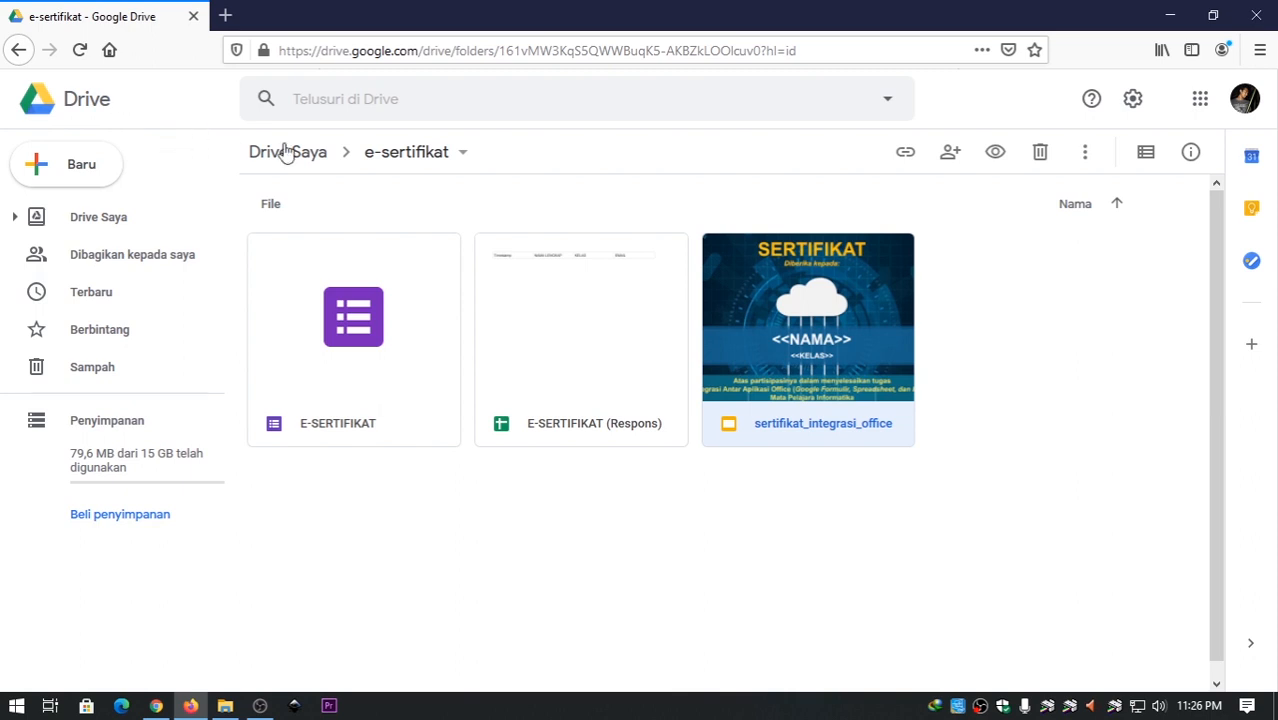
left_click(583, 342)
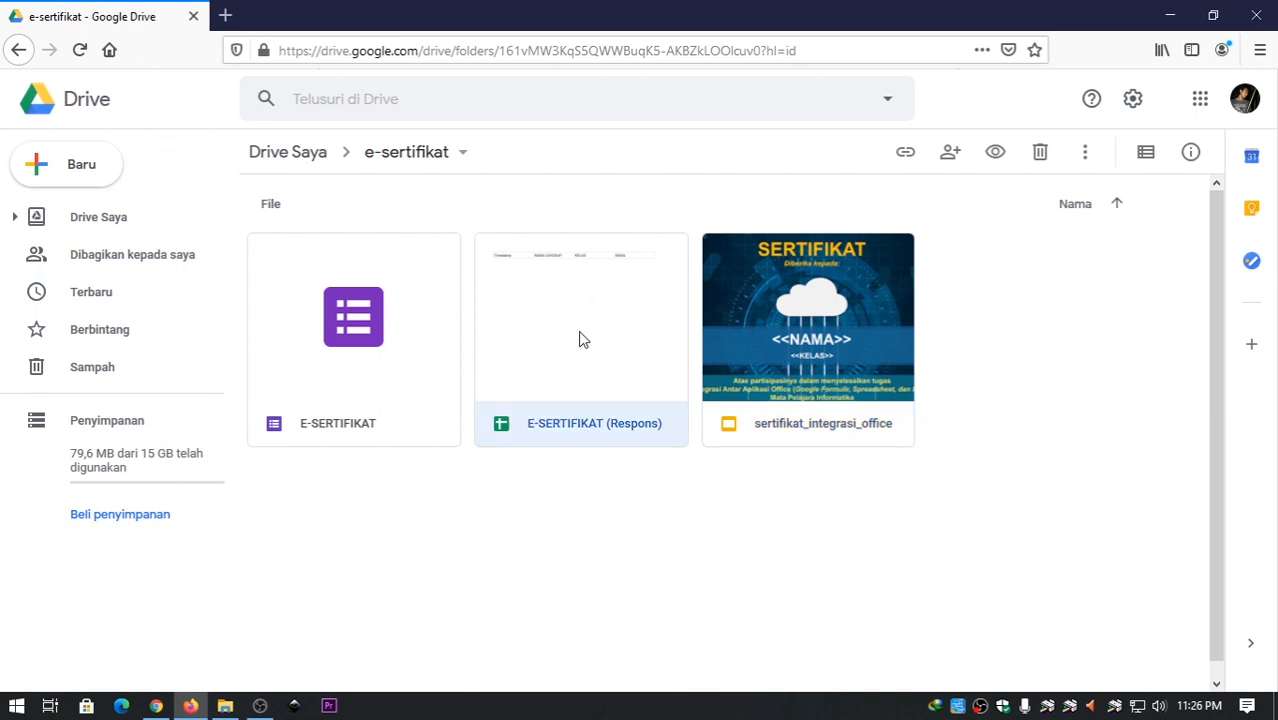
Open E-SERTIFIKAT (Respons) and review its Timestamp, NAMA LENGKAP, KELAS and EMAIL headers
double_click(585, 432)
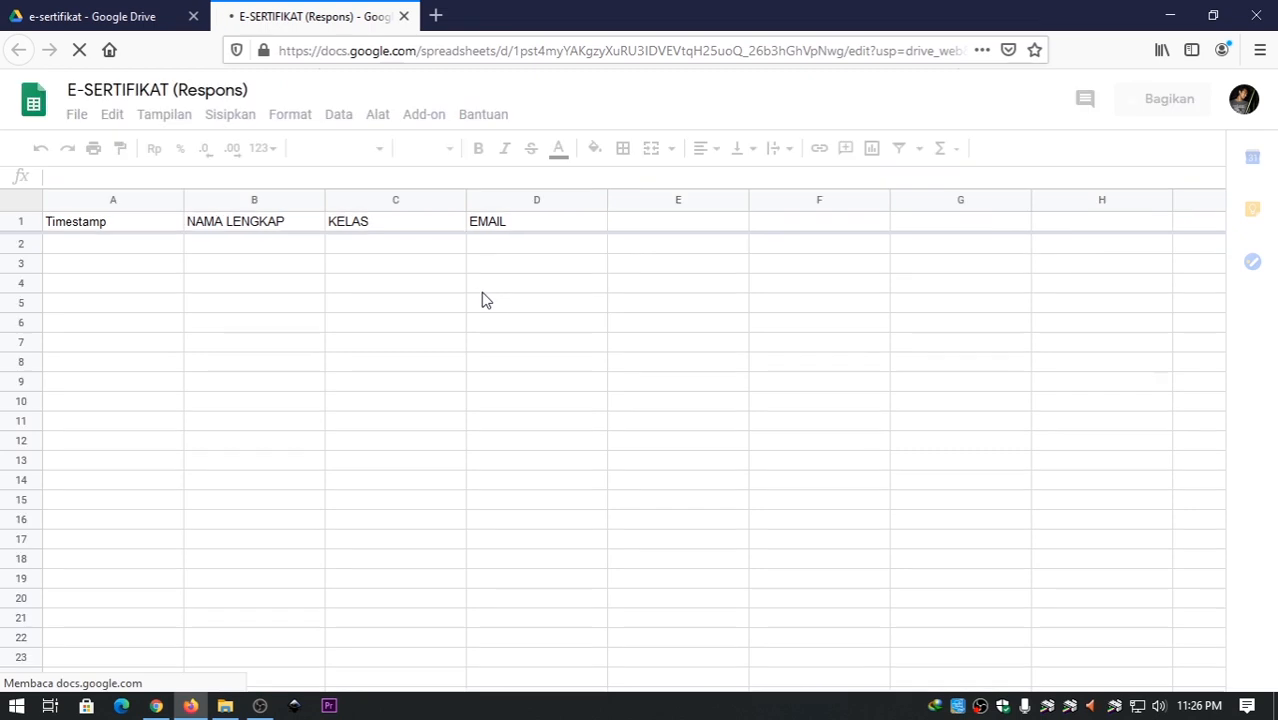
left_click(262, 224)
left_click(400, 226)
left_click(504, 226)
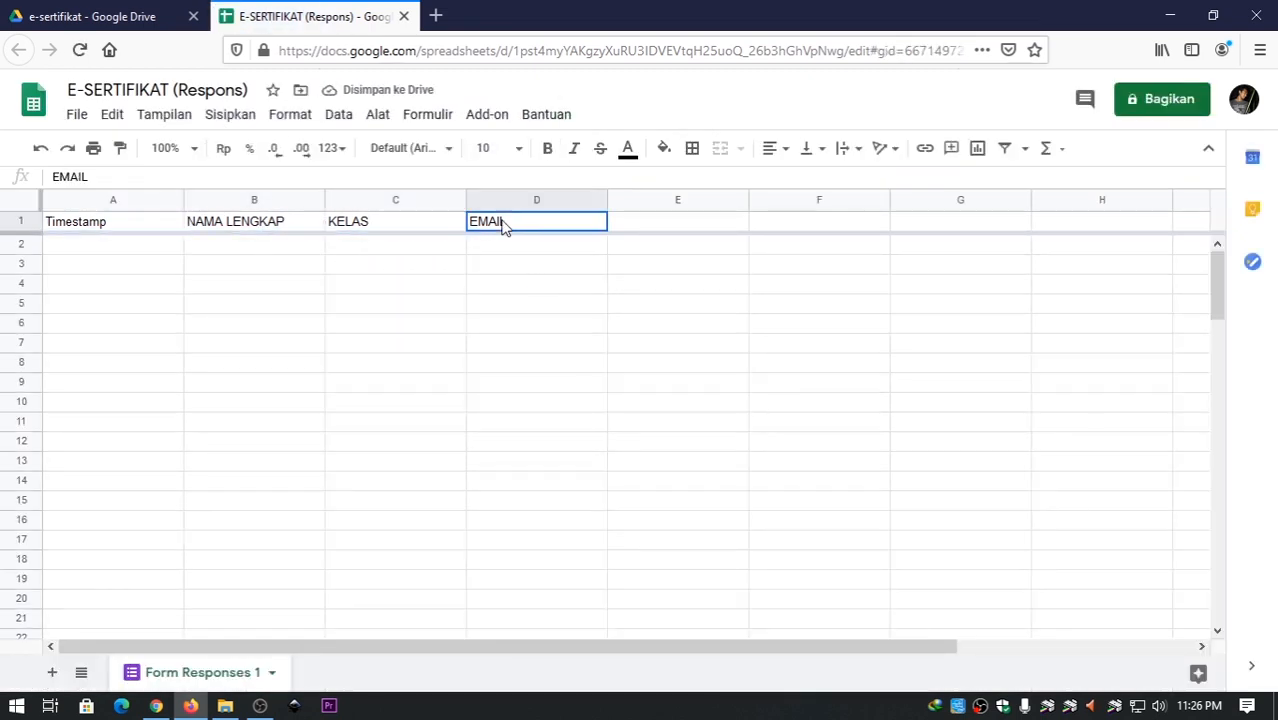
left_click(285, 224)
left_click(140, 224)
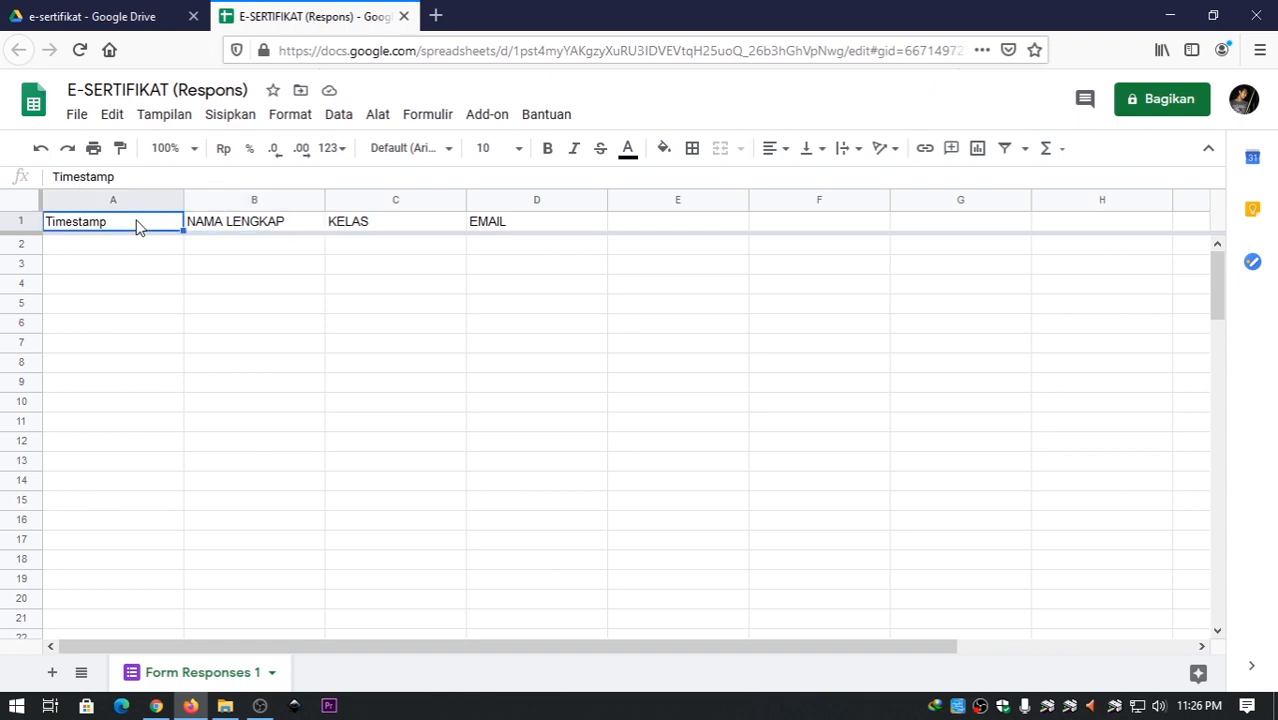
left_click(272, 226)
left_click(527, 224)
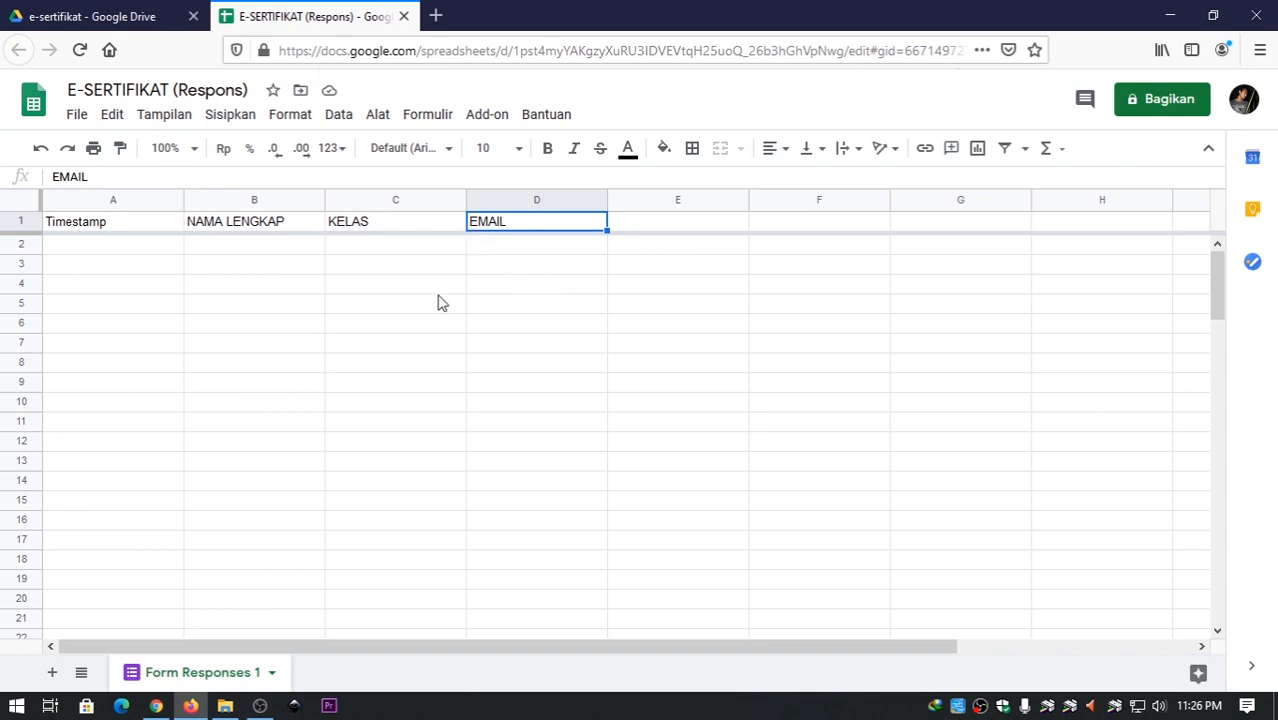
left_click(424, 248)
left_click(225, 250)
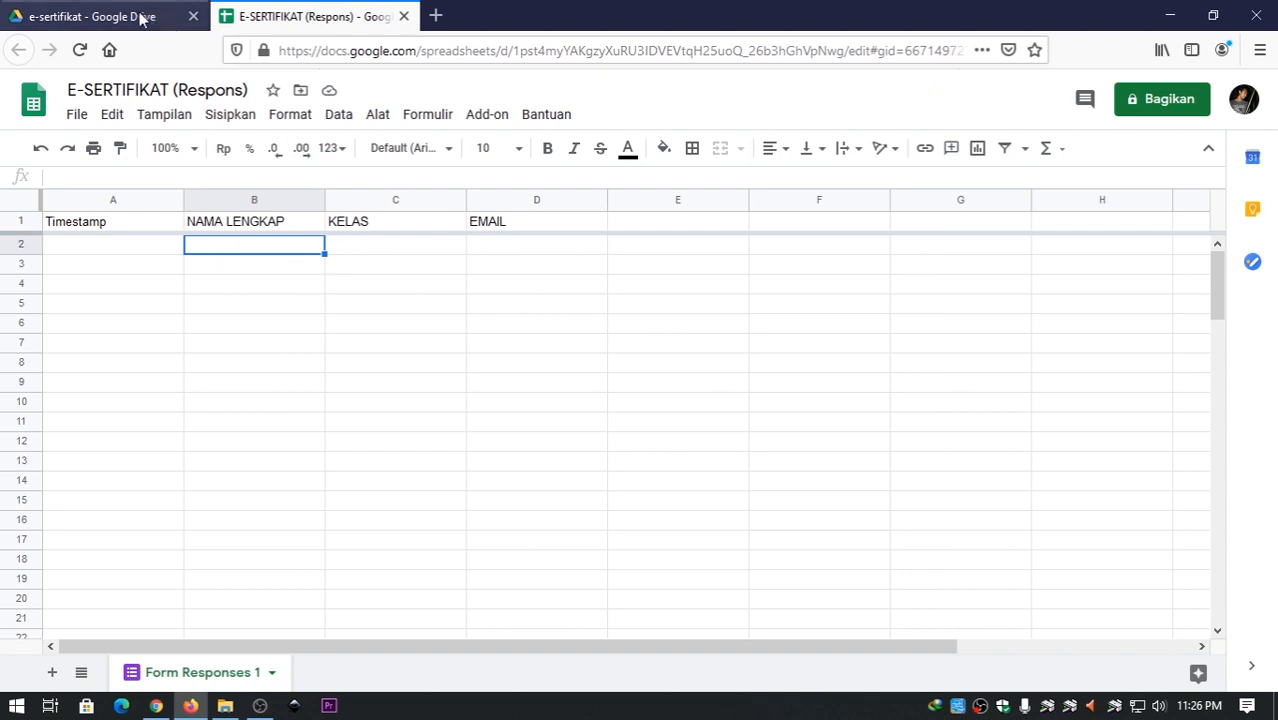
Check the Drive folder, then return to the empty response rows in the spreadsheet
left_click(110, 16)
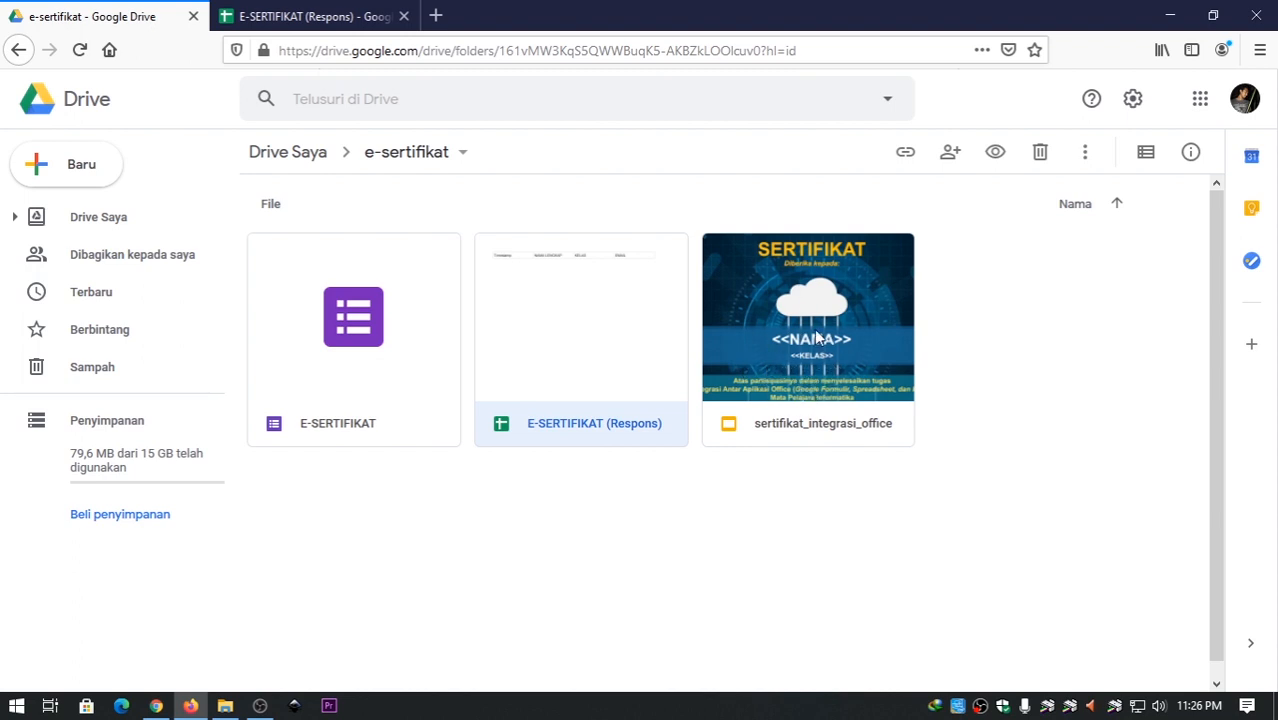
left_click(358, 17)
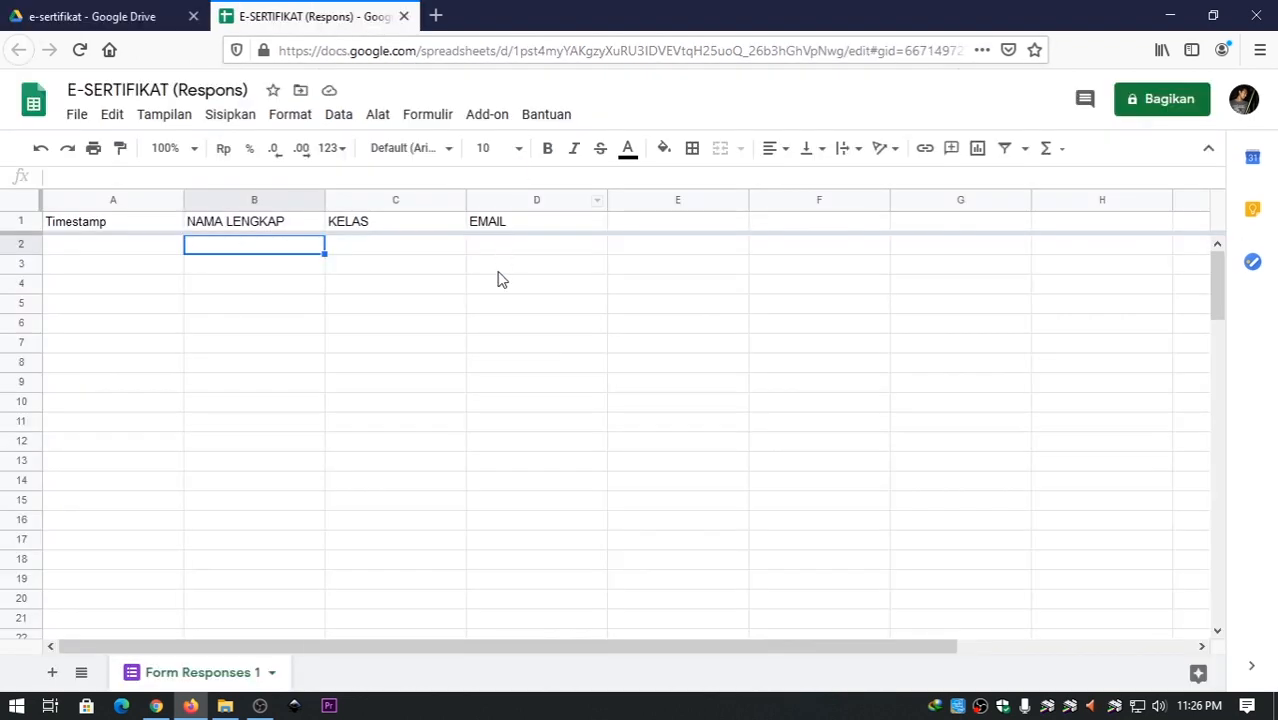
left_click(499, 272)
left_click(276, 247)
Open the G Suite Marketplace of spreadsheet add-ons from the Add-ons menu
left_click(144, 246)
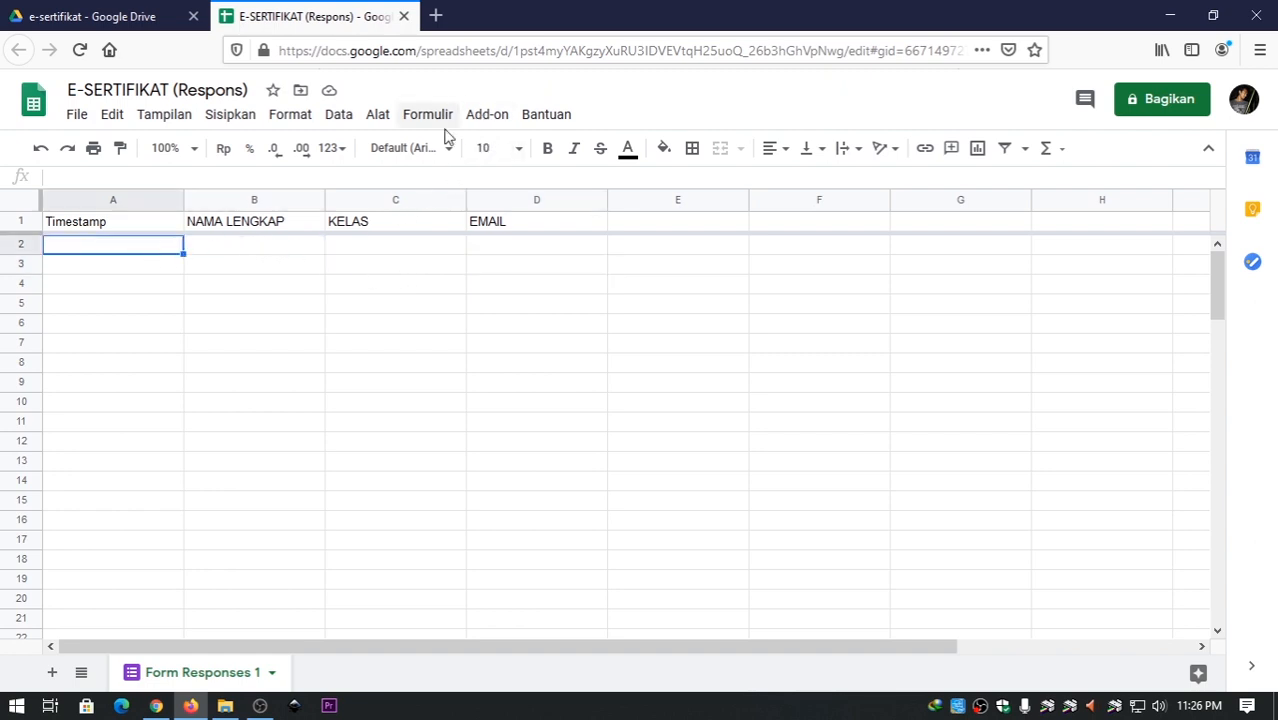
left_click(488, 118)
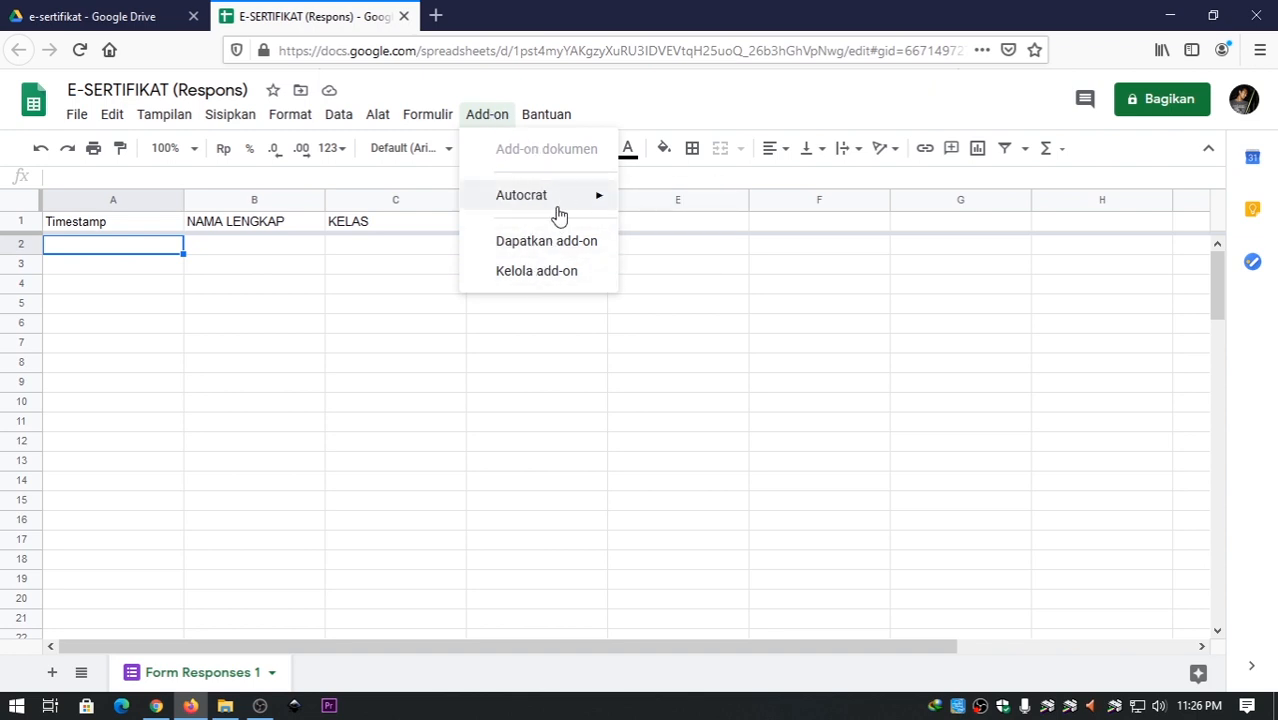
mouse_move(546, 213)
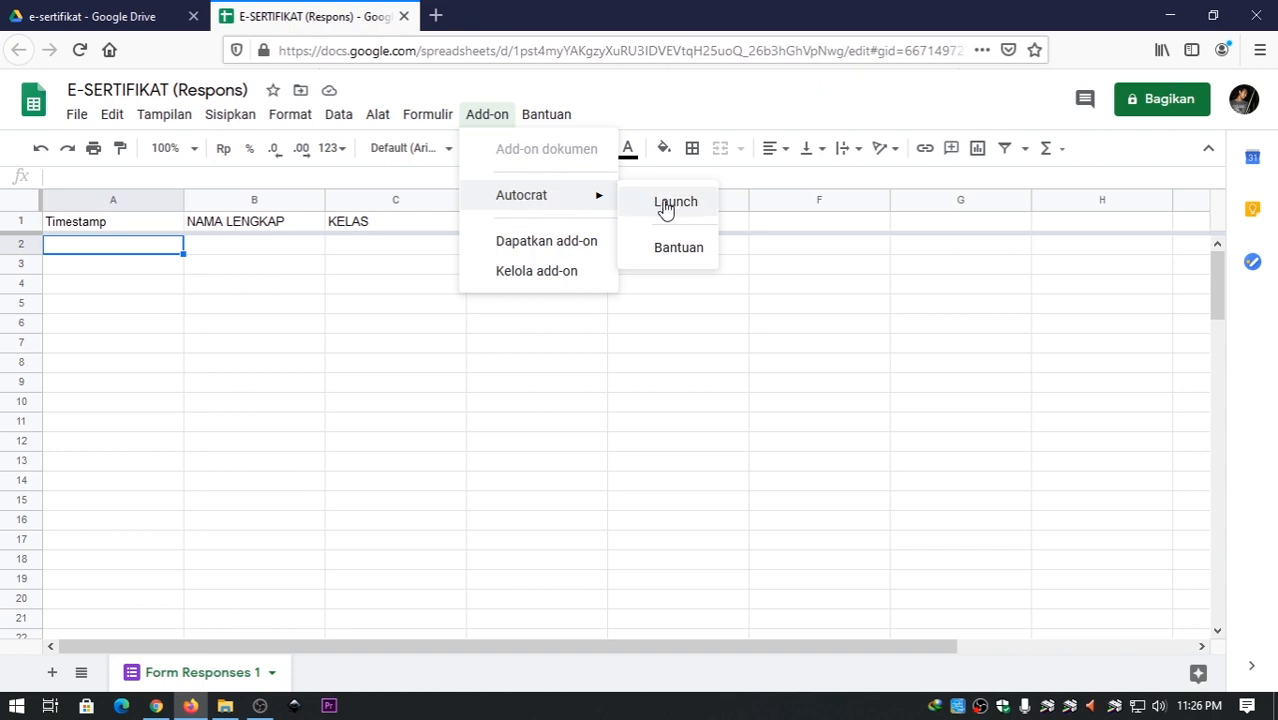
left_click(549, 243)
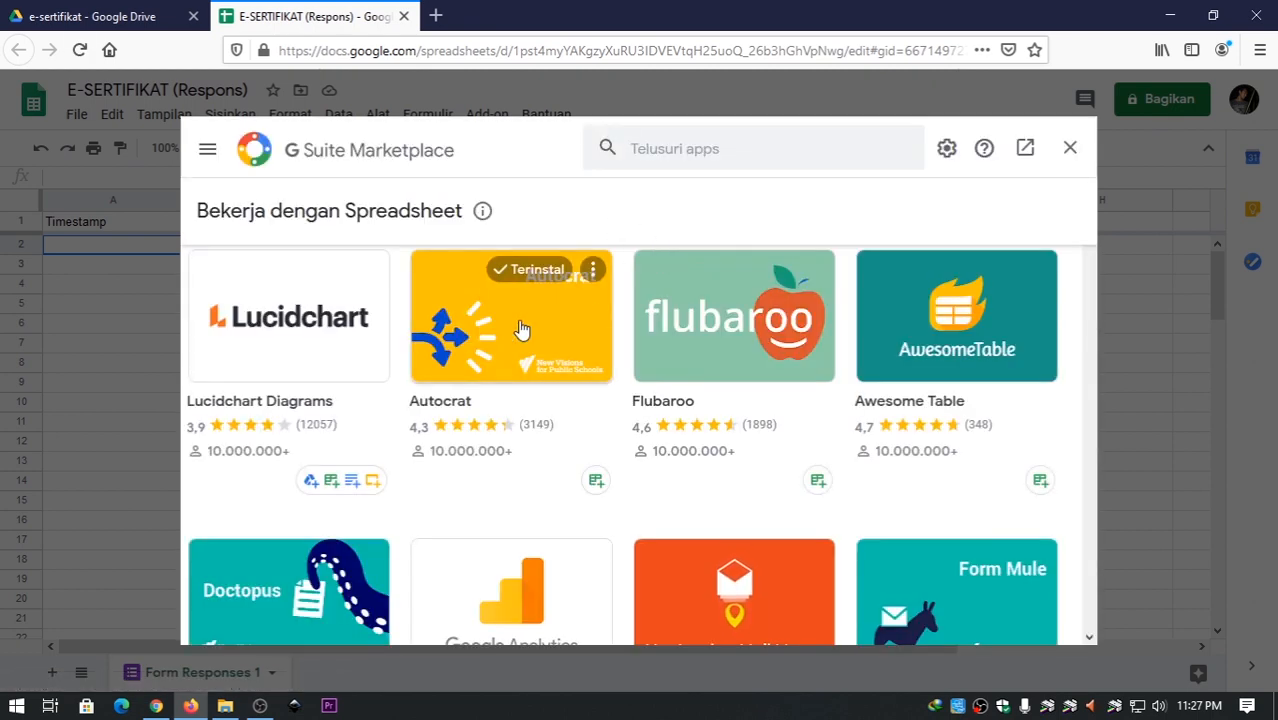
Search the Marketplace for autocrat, confirm it is installed, then launch Autocrat from Add-ons
left_click(680, 152)
type("a")
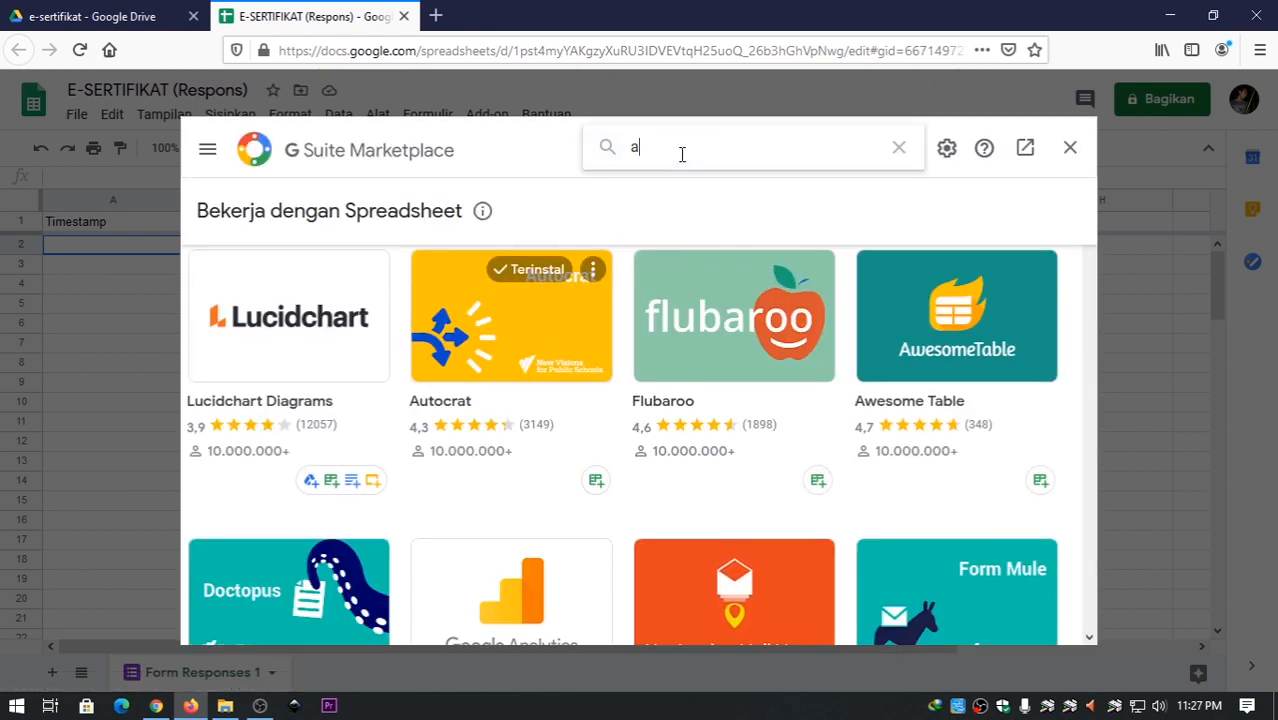
type("utocar")
key("BackSpace")
key("BackSpace")
type("rat")
key("Return")
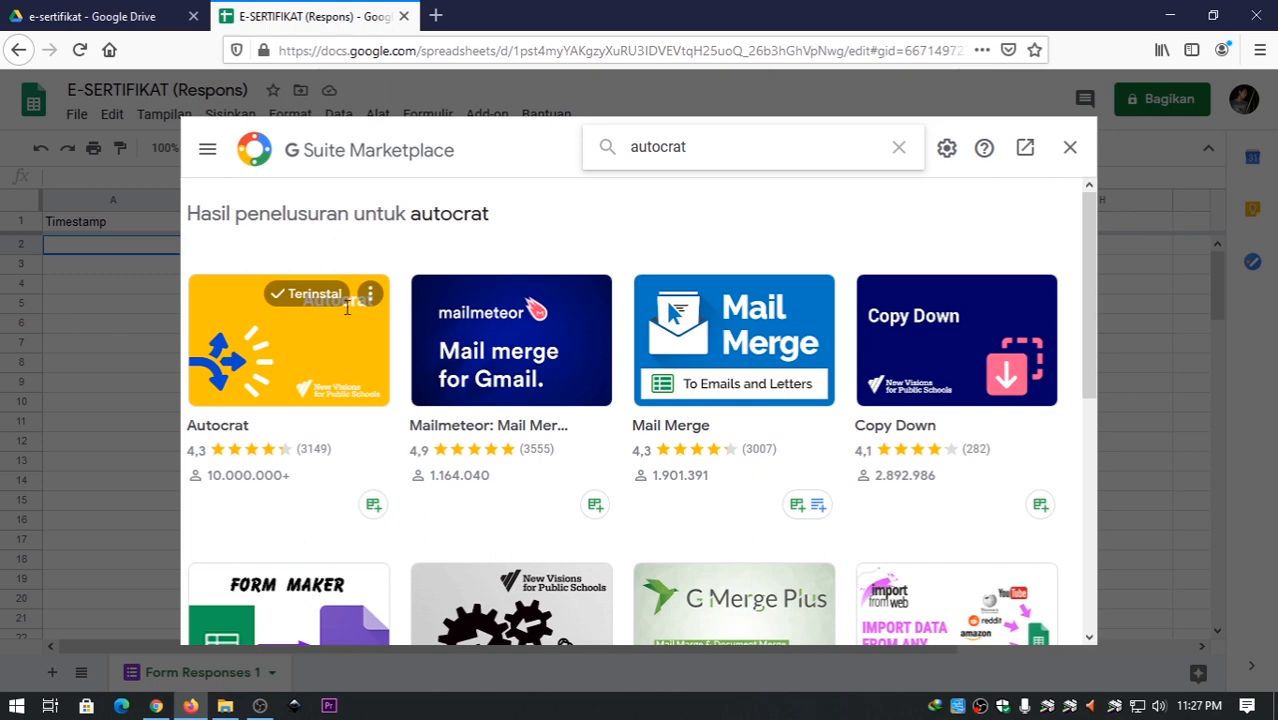
left_click(295, 358)
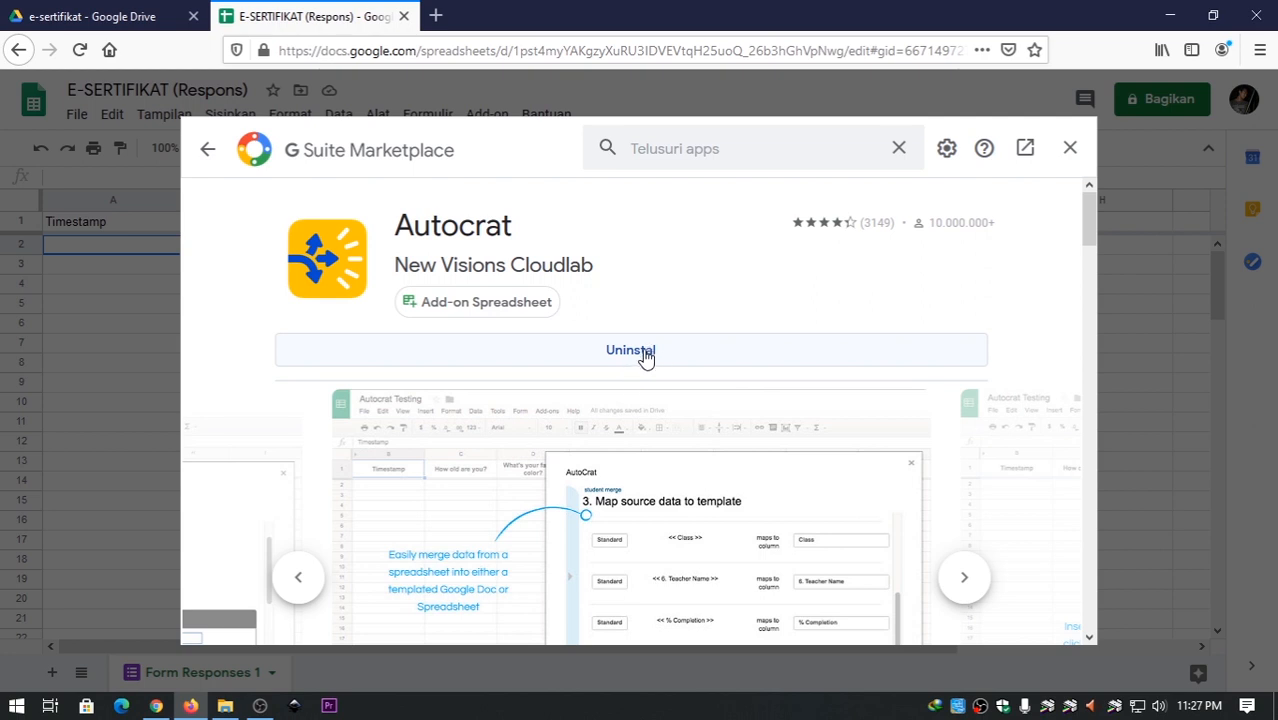
left_click(1069, 149)
left_click(487, 115)
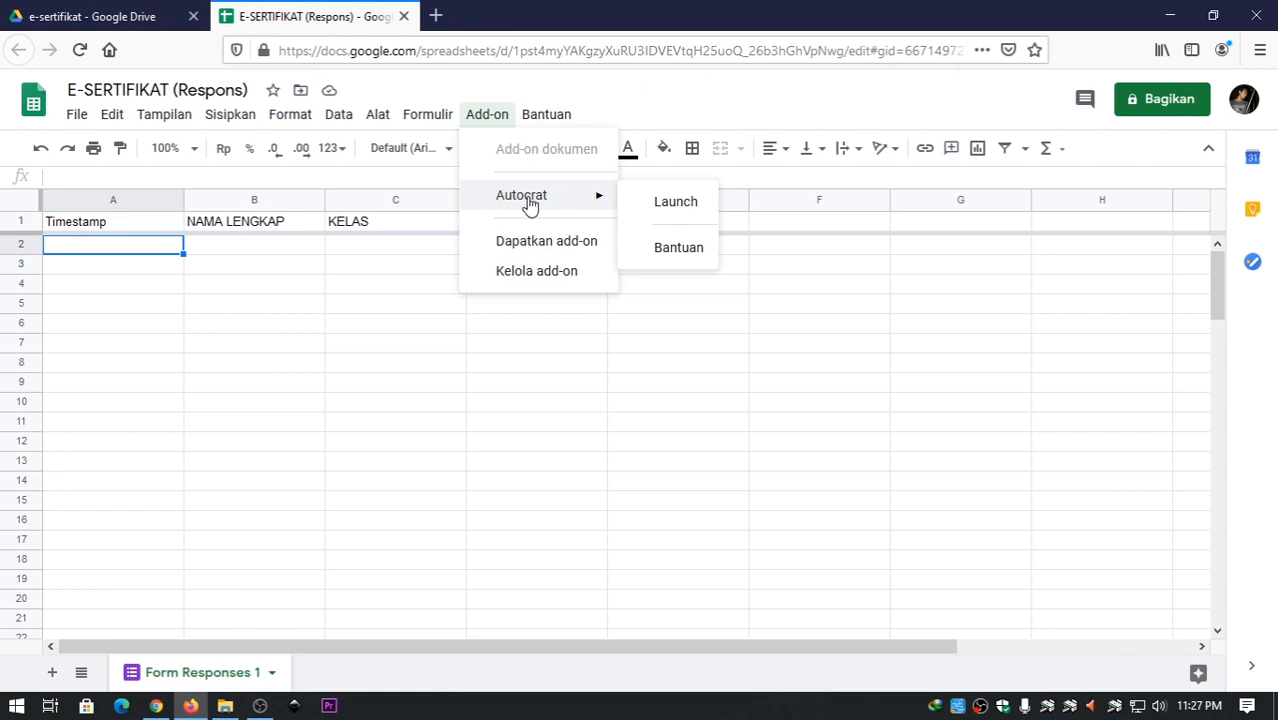
left_click(680, 205)
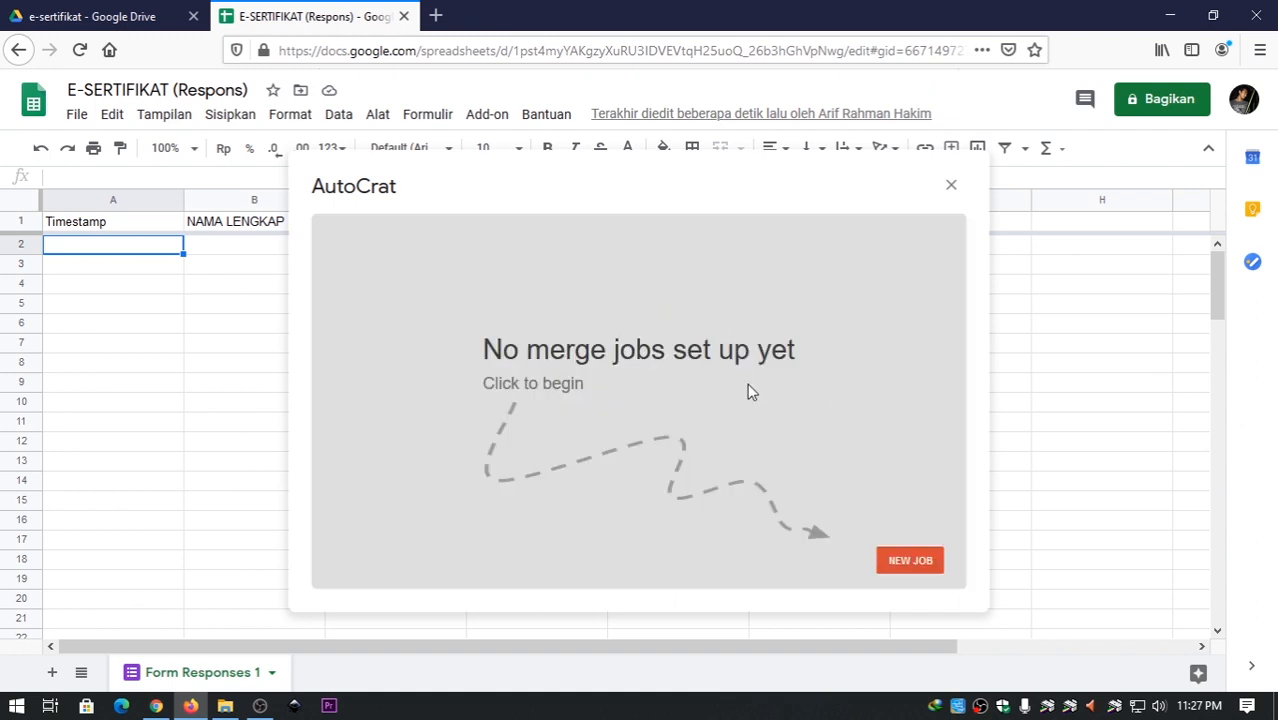
Create a new AutoCrat merge job called 'e-sertifikat' and advance to template selection
left_click(908, 562)
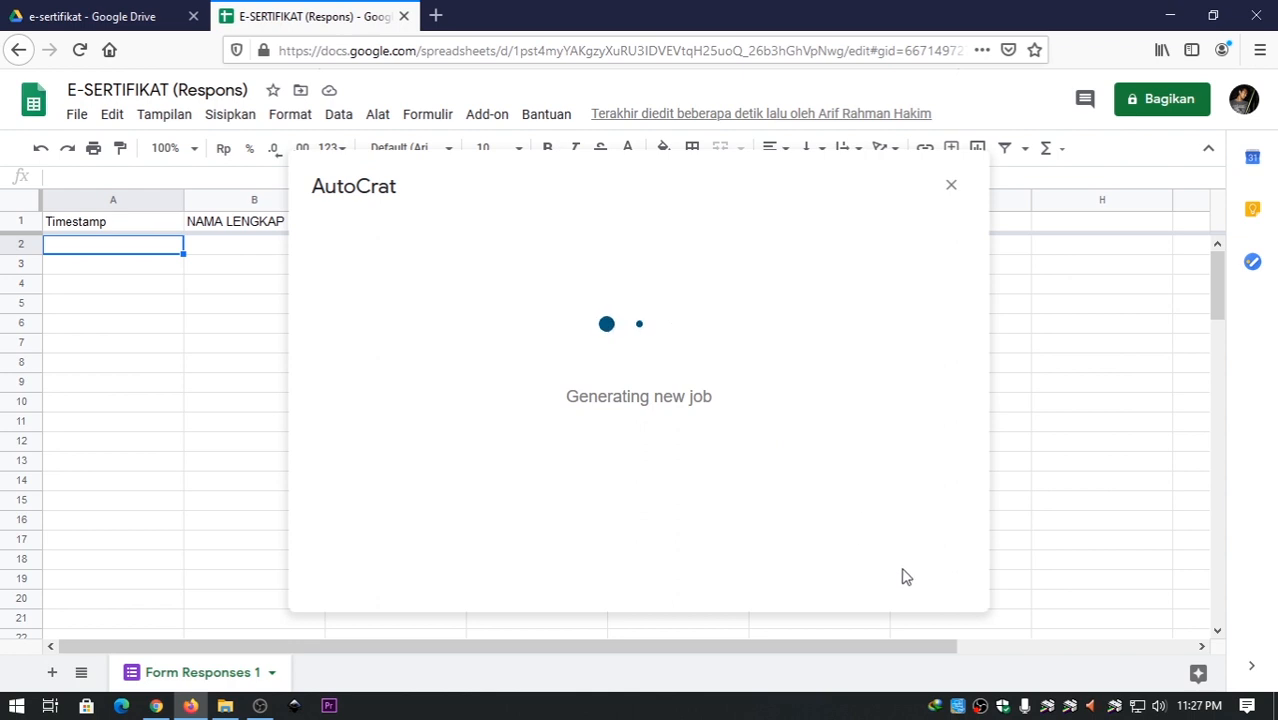
left_click(537, 314)
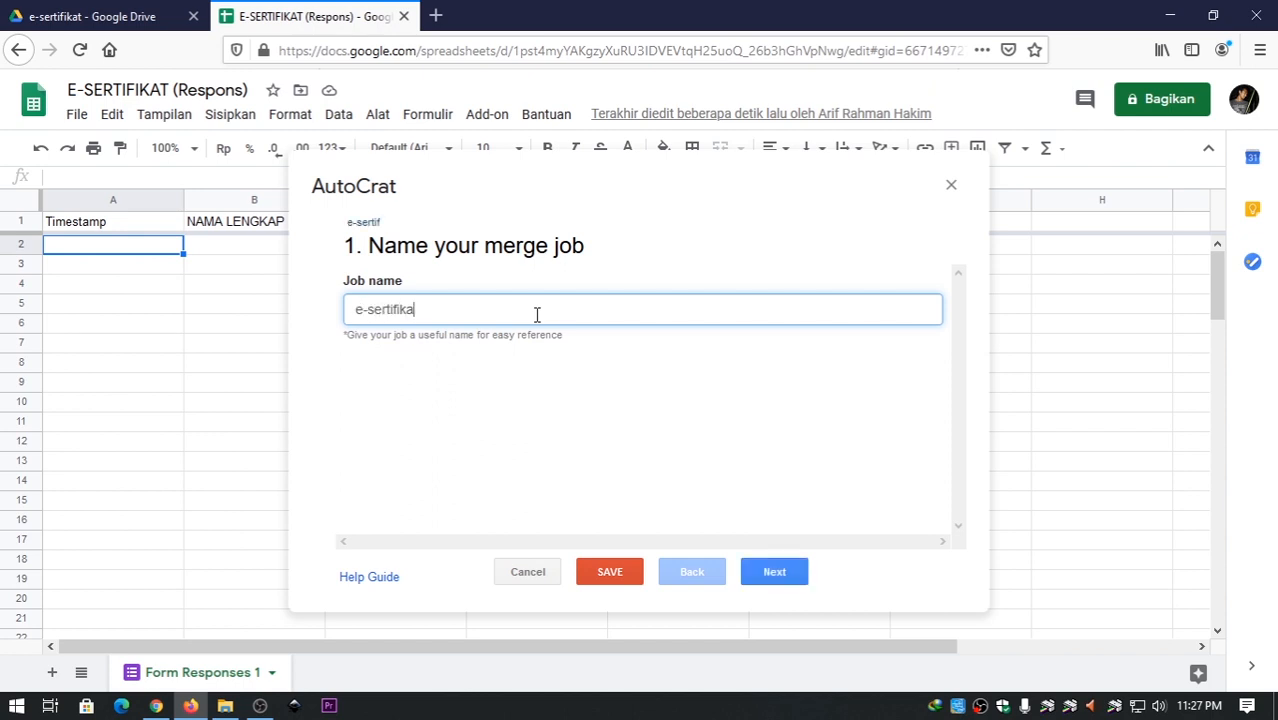
left_click(767, 570)
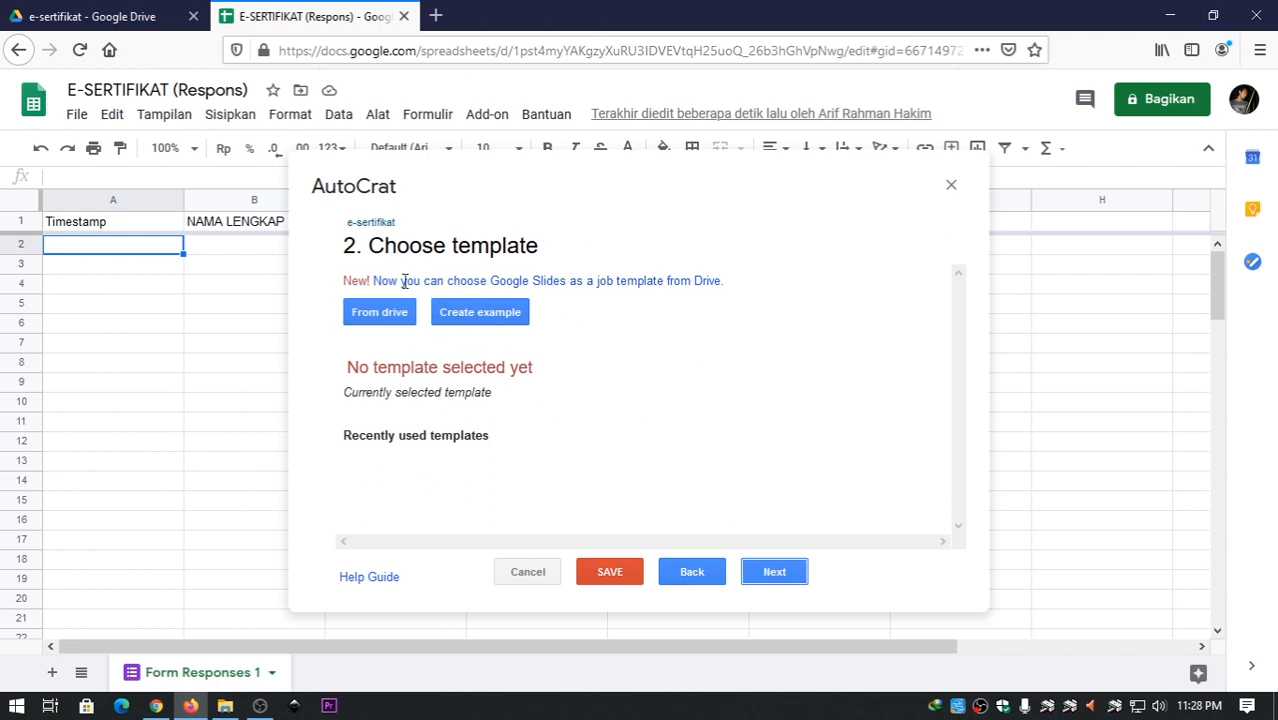
Pick the sertifikat_integrasi_office slides from Drive as the job's template
left_click_drag(543, 252, 324, 260)
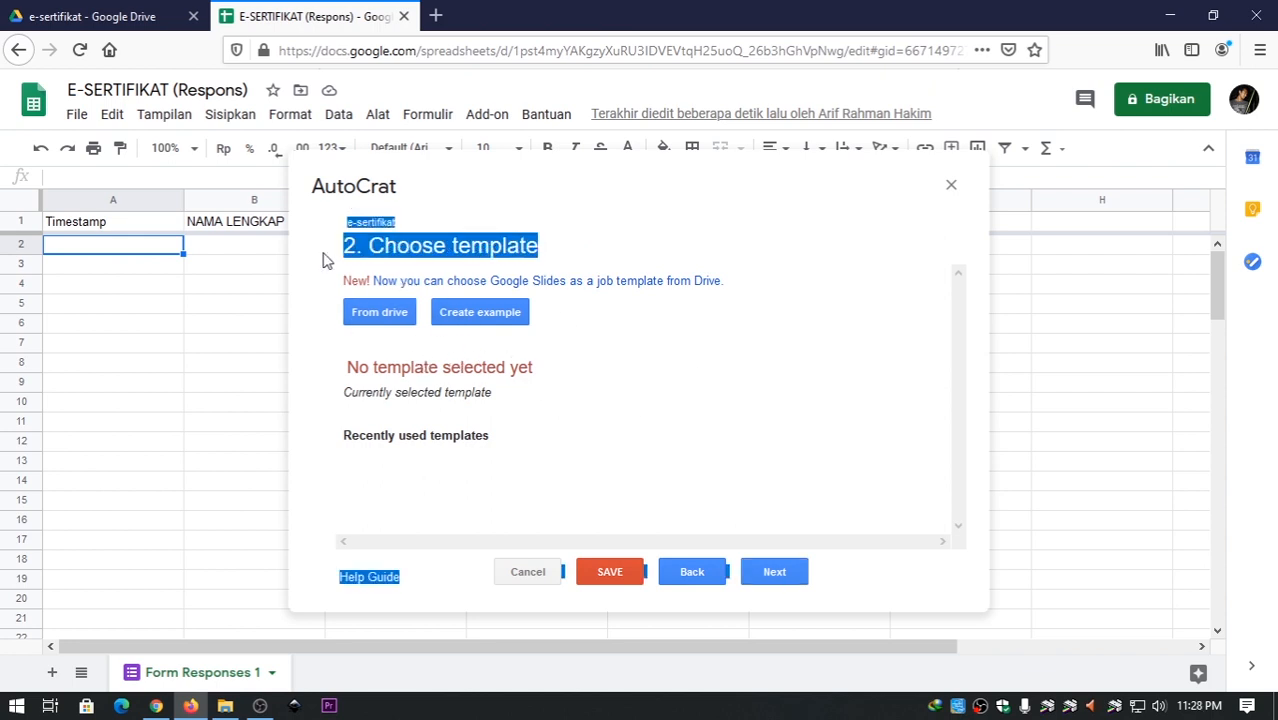
left_click(487, 254)
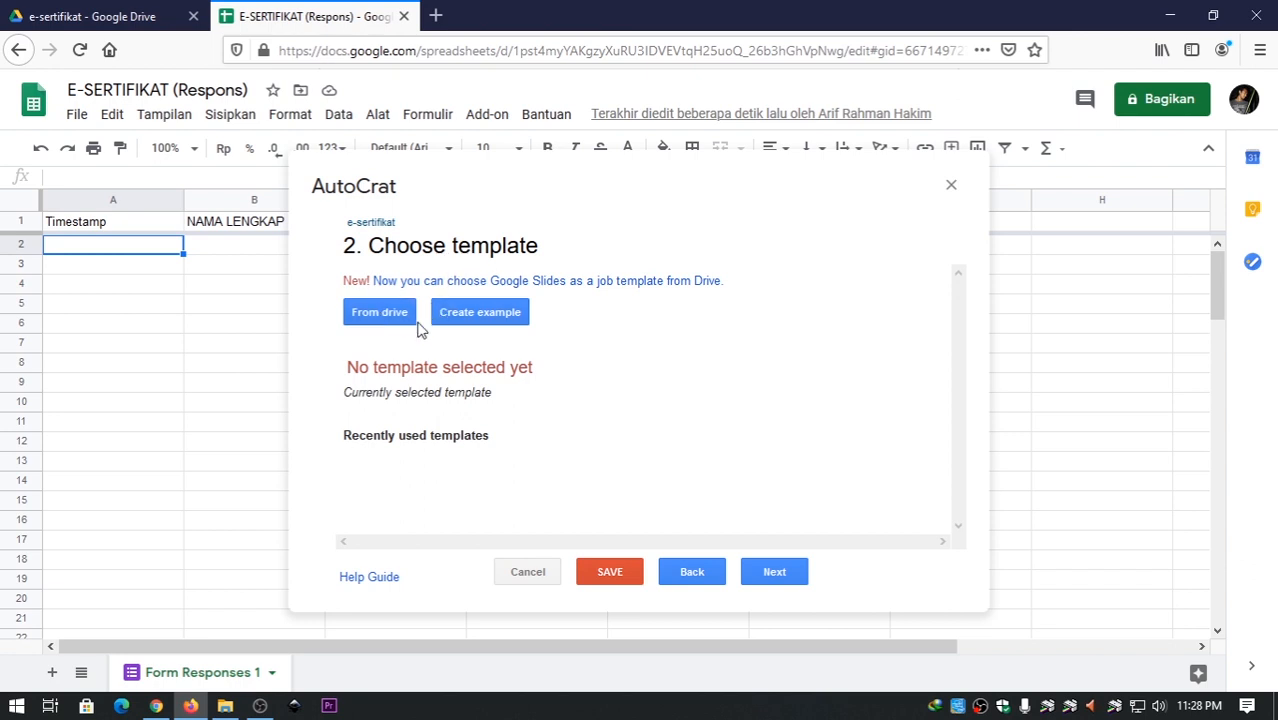
left_click(377, 316)
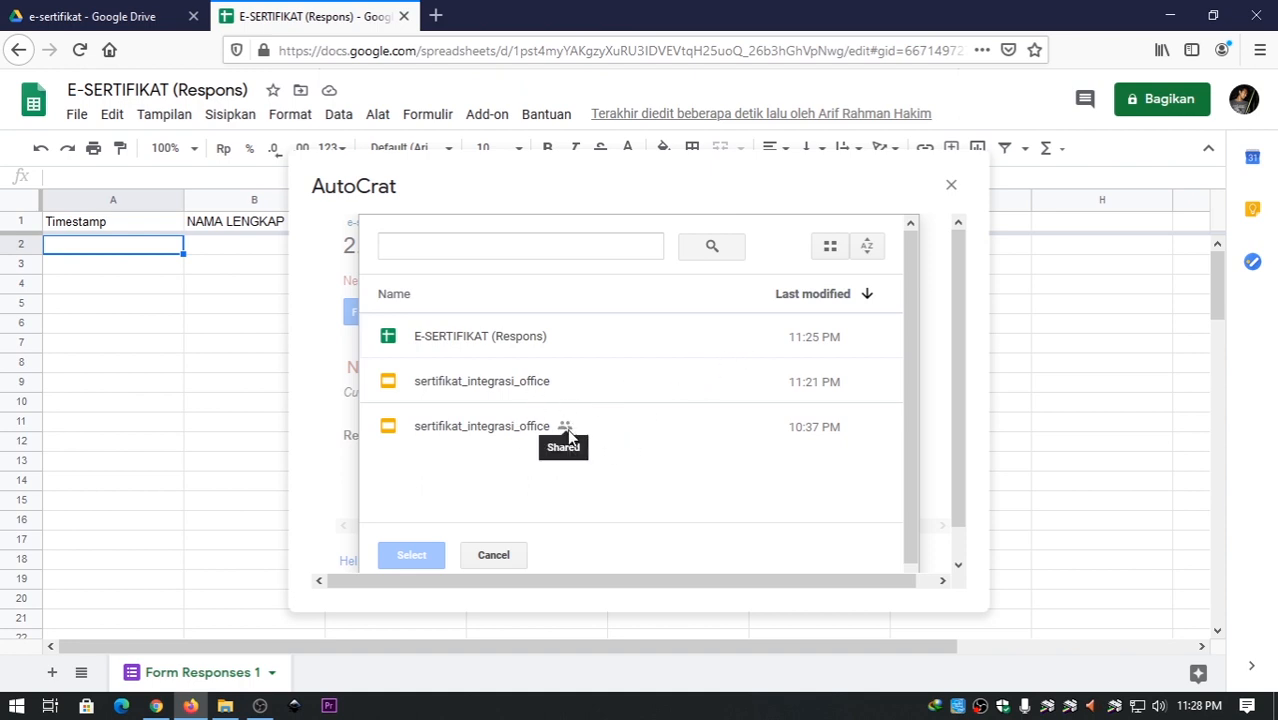
left_click(539, 381)
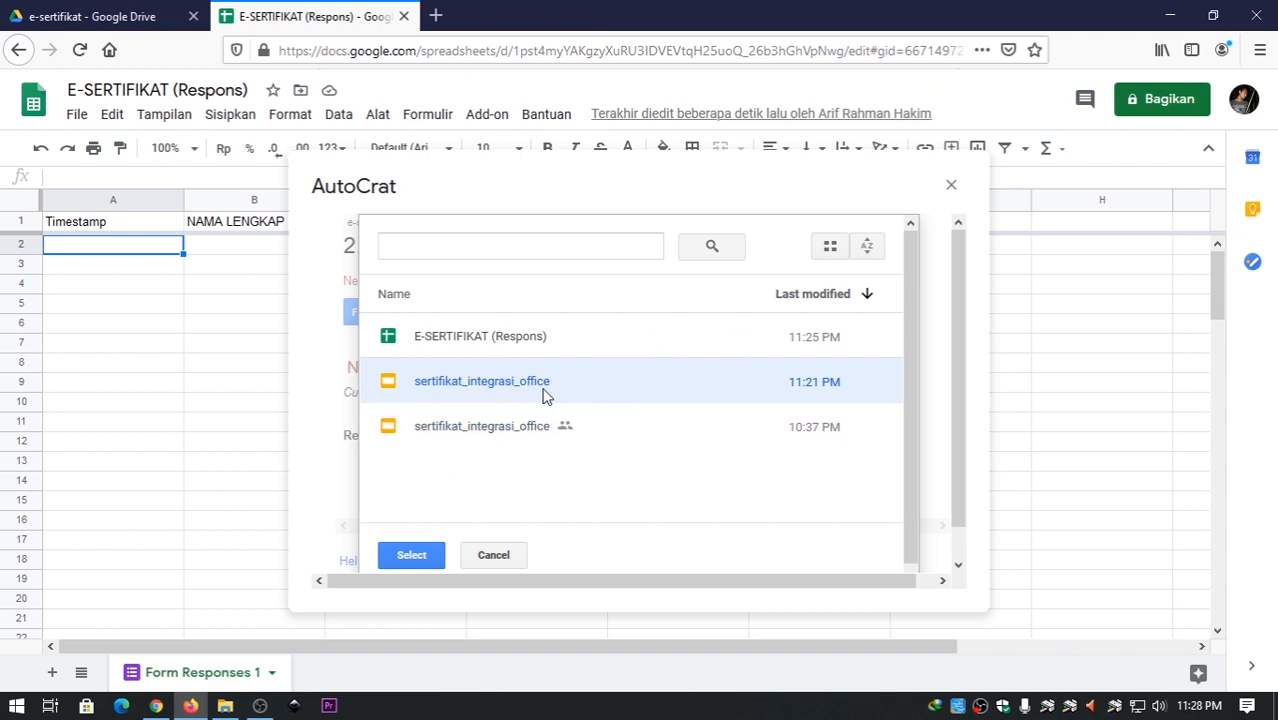
left_click(410, 556)
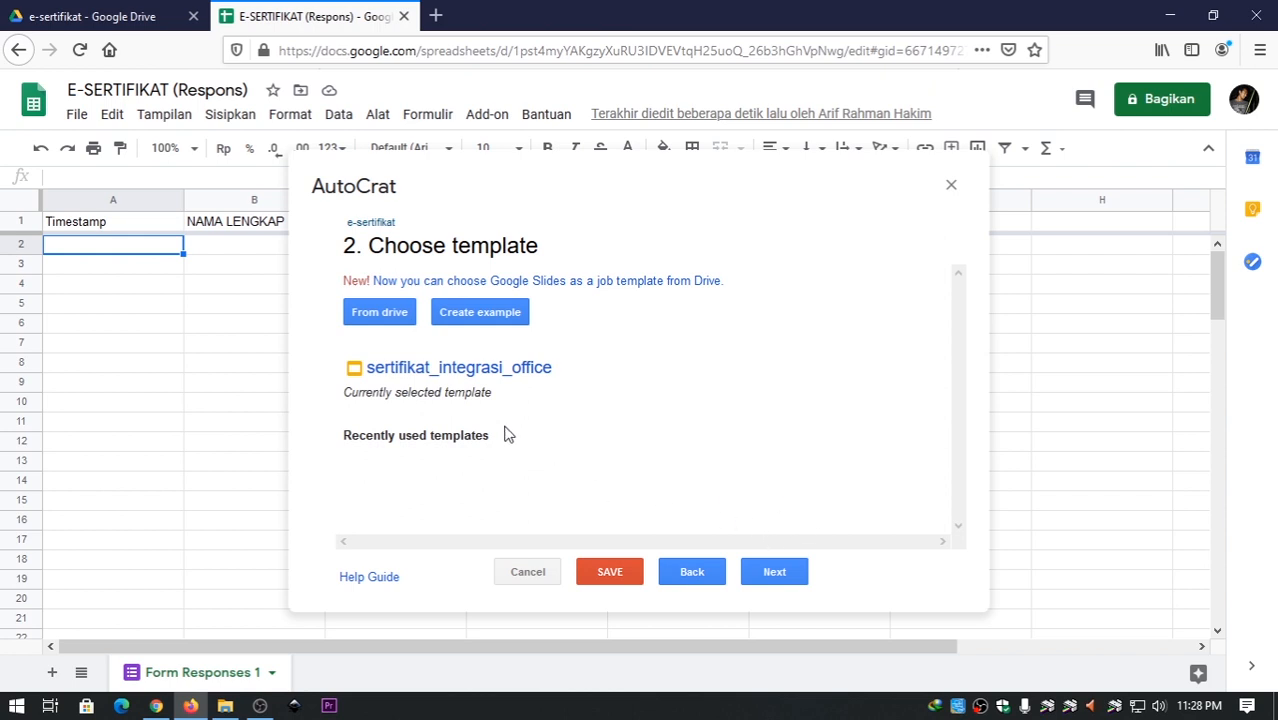
left_click(775, 571)
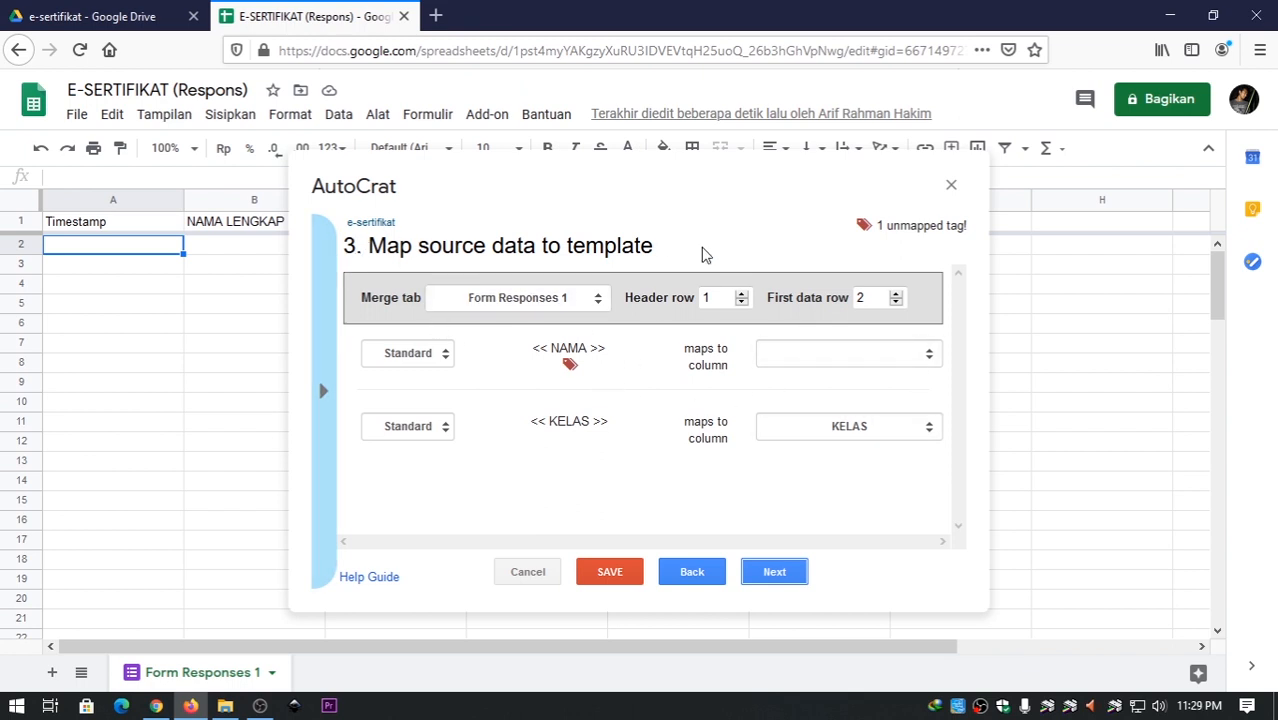
Map the NAMA tag to the NAMA LENGKAP column and keep KELAS mapped to KELAS
left_click(770, 356)
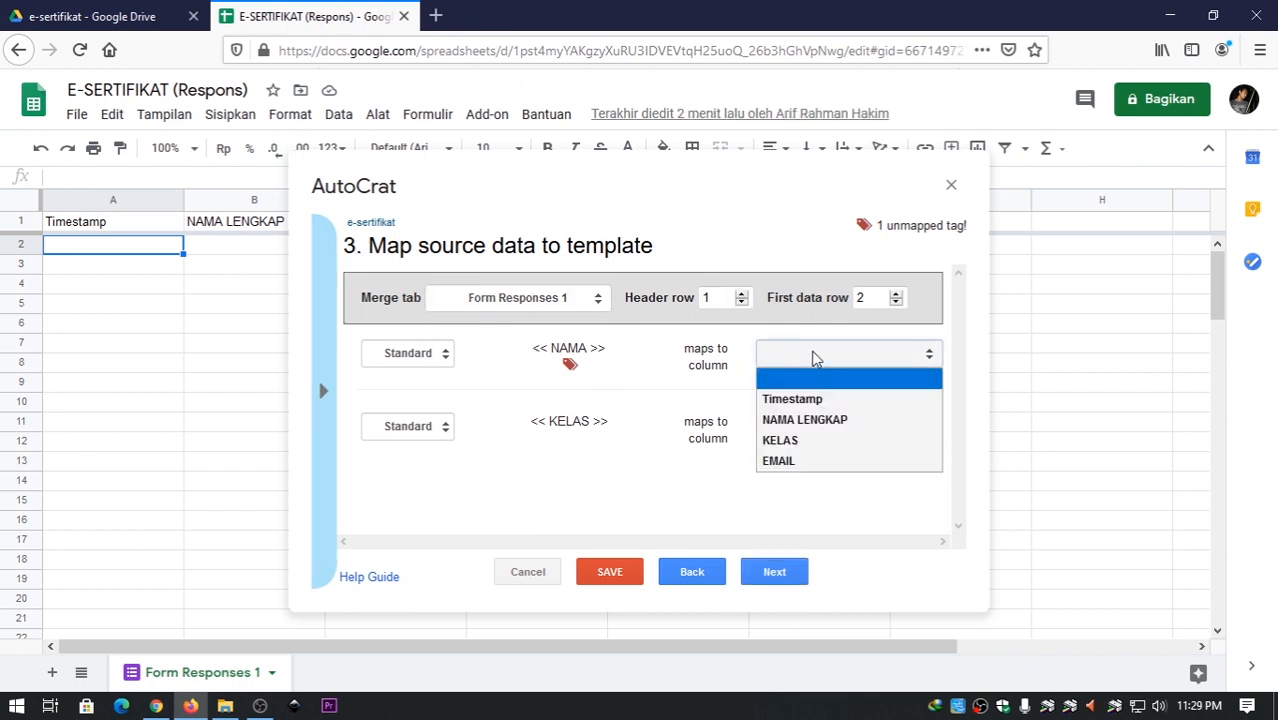
left_click(836, 422)
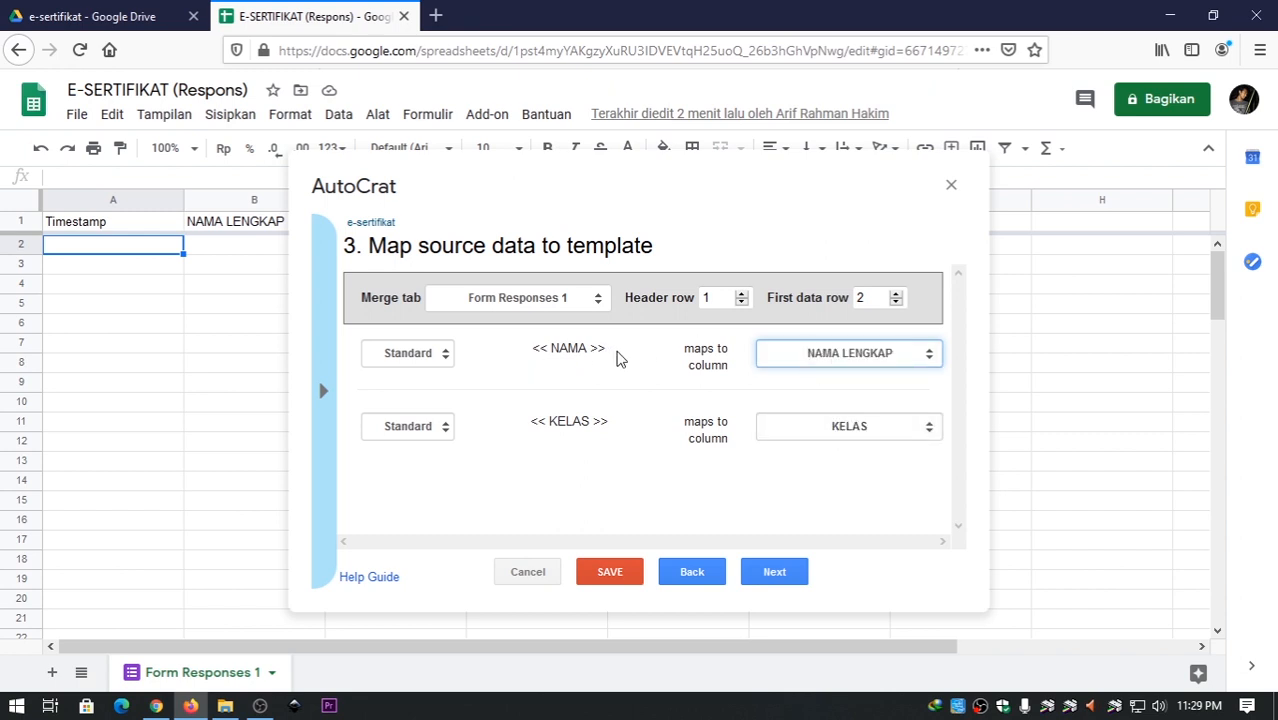
left_click(858, 428)
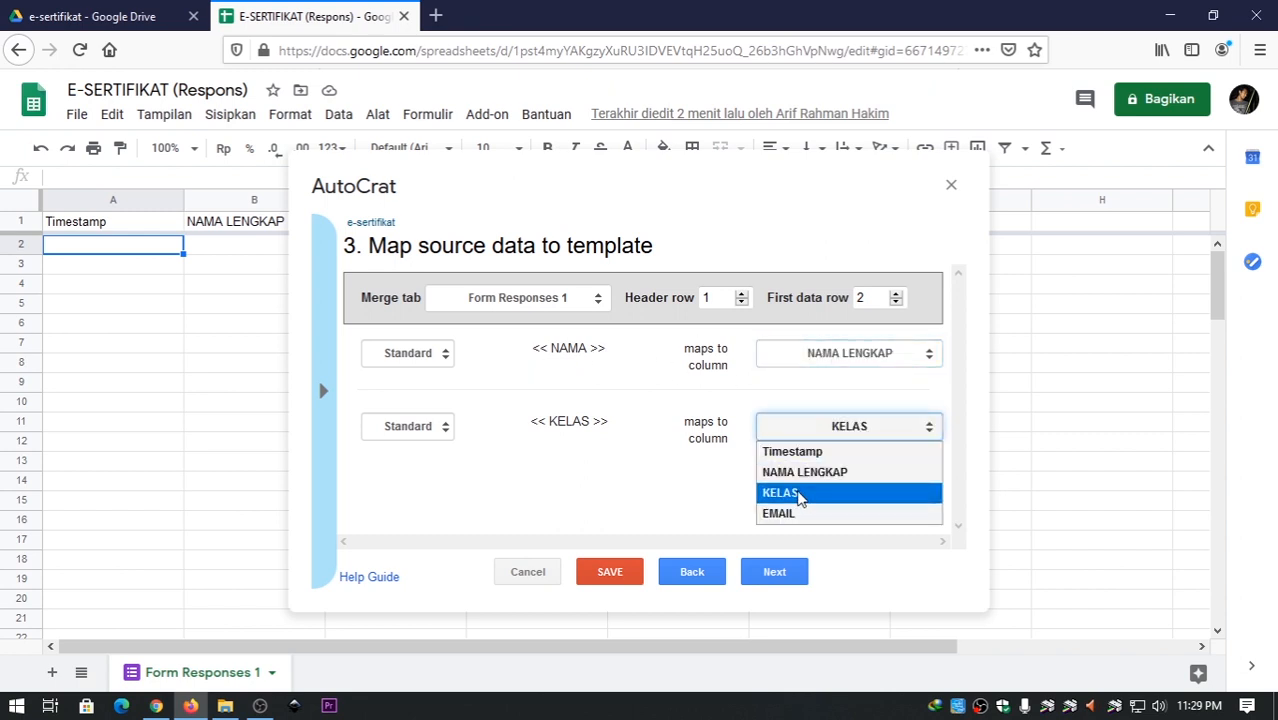
left_click(800, 494)
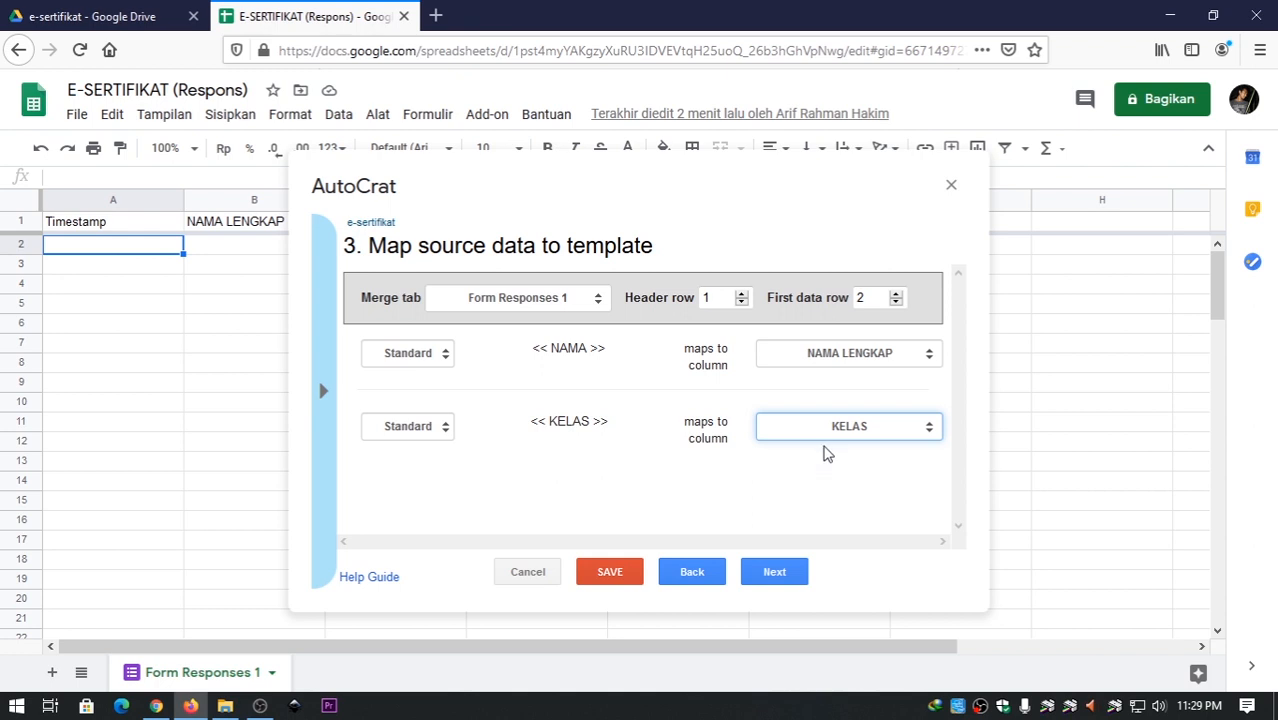
left_click(832, 430)
left_click(832, 430)
left_click(776, 572)
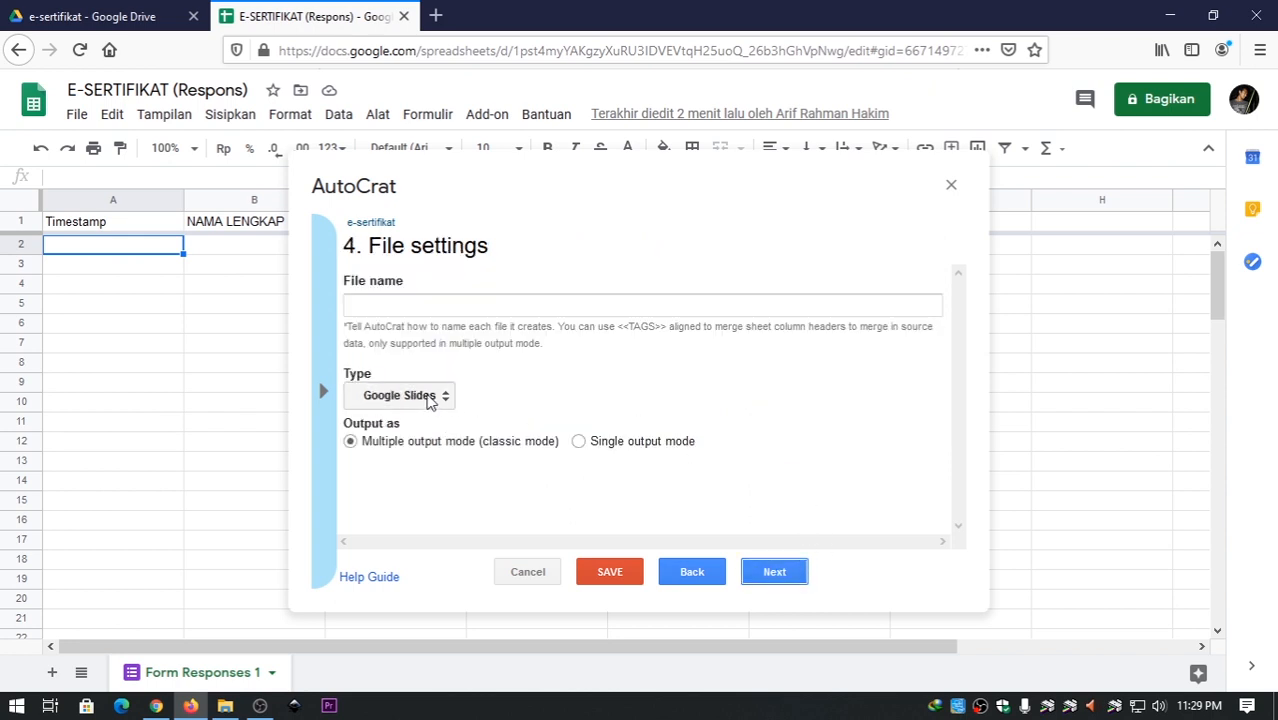
Name the output files with the <<NAMA LENGKAP>> tag
left_click(442, 307)
left_click_drag(510, 248, 389, 247)
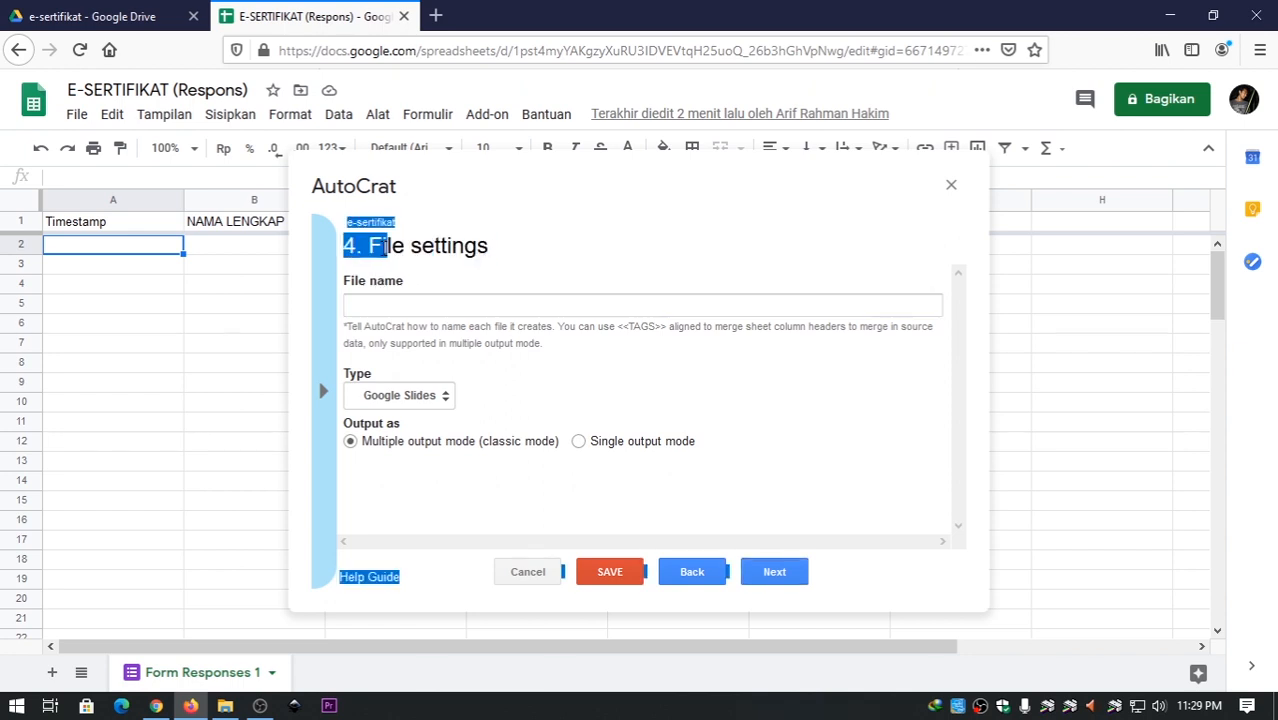
left_click(452, 303)
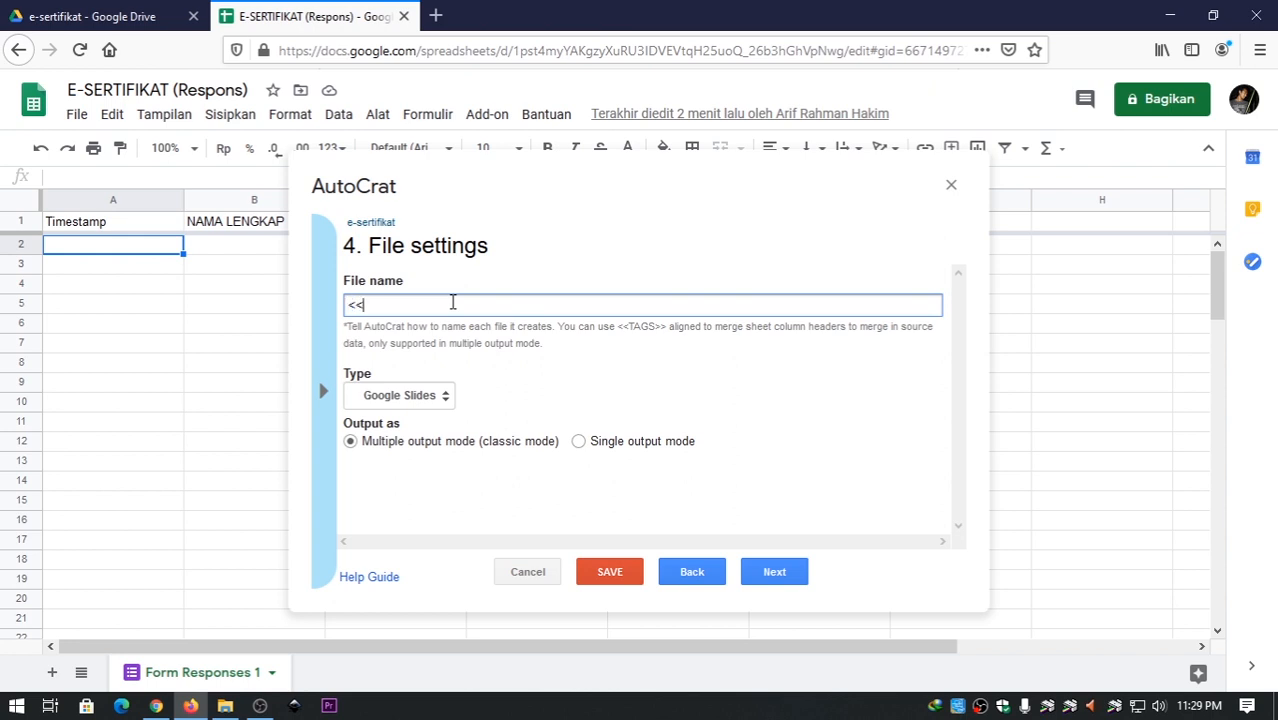
left_click_drag(618, 326, 655, 328)
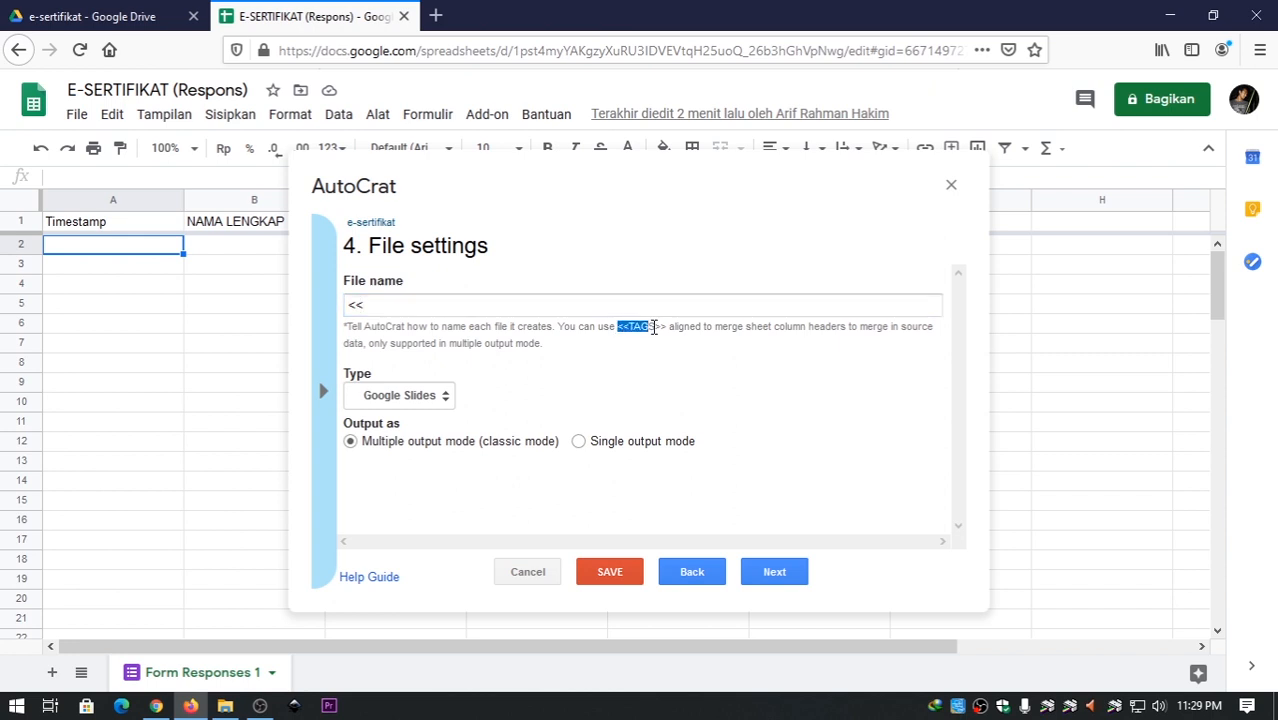
left_click(346, 307)
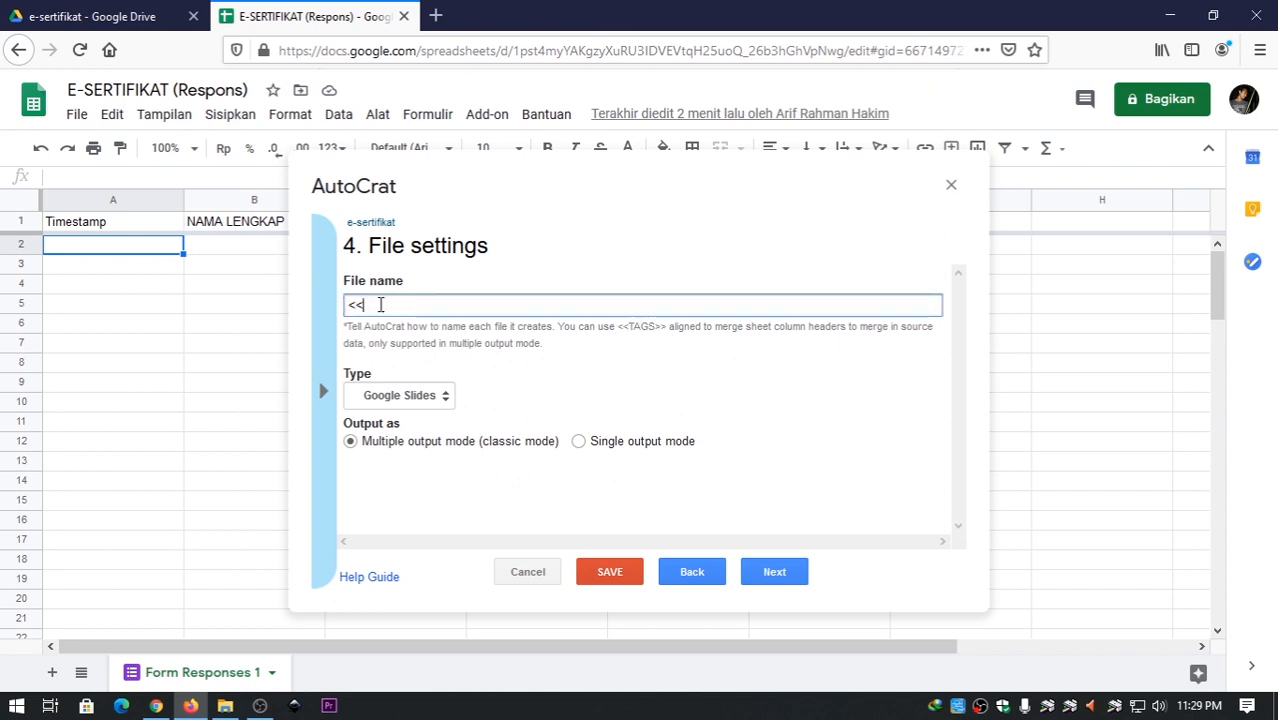
type("NAMA LENGKAP>>")
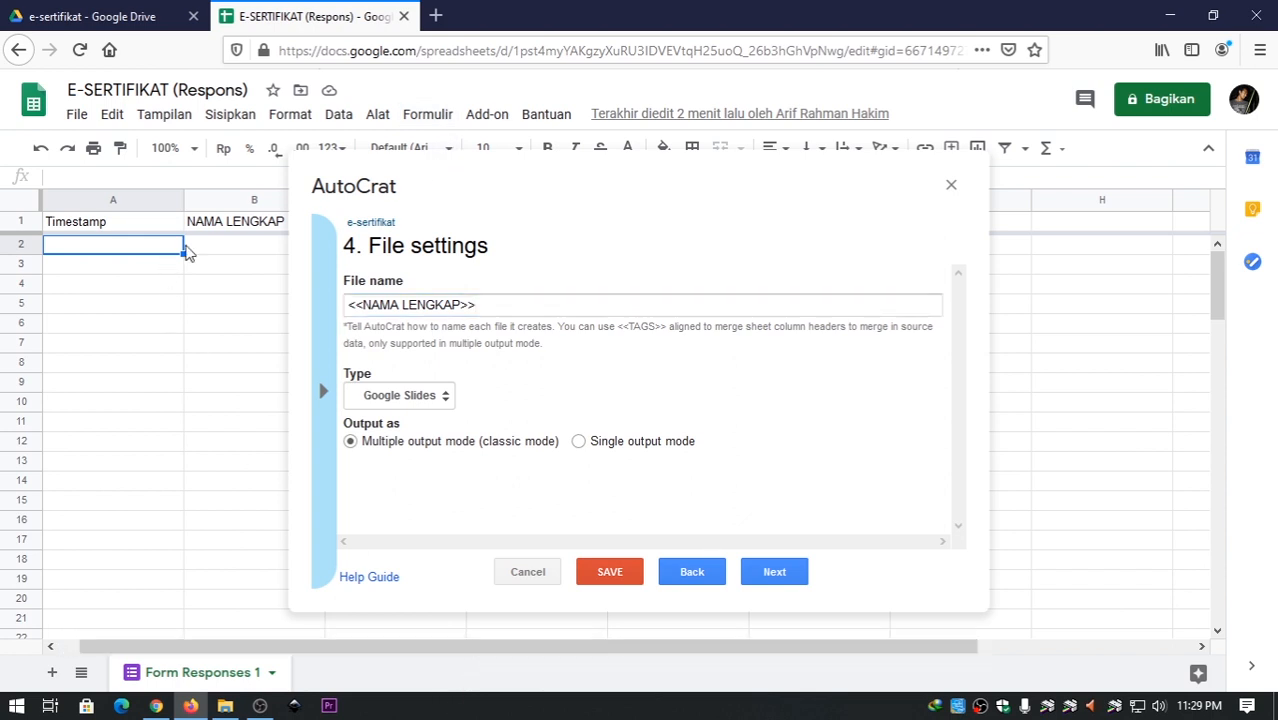
left_click(216, 222)
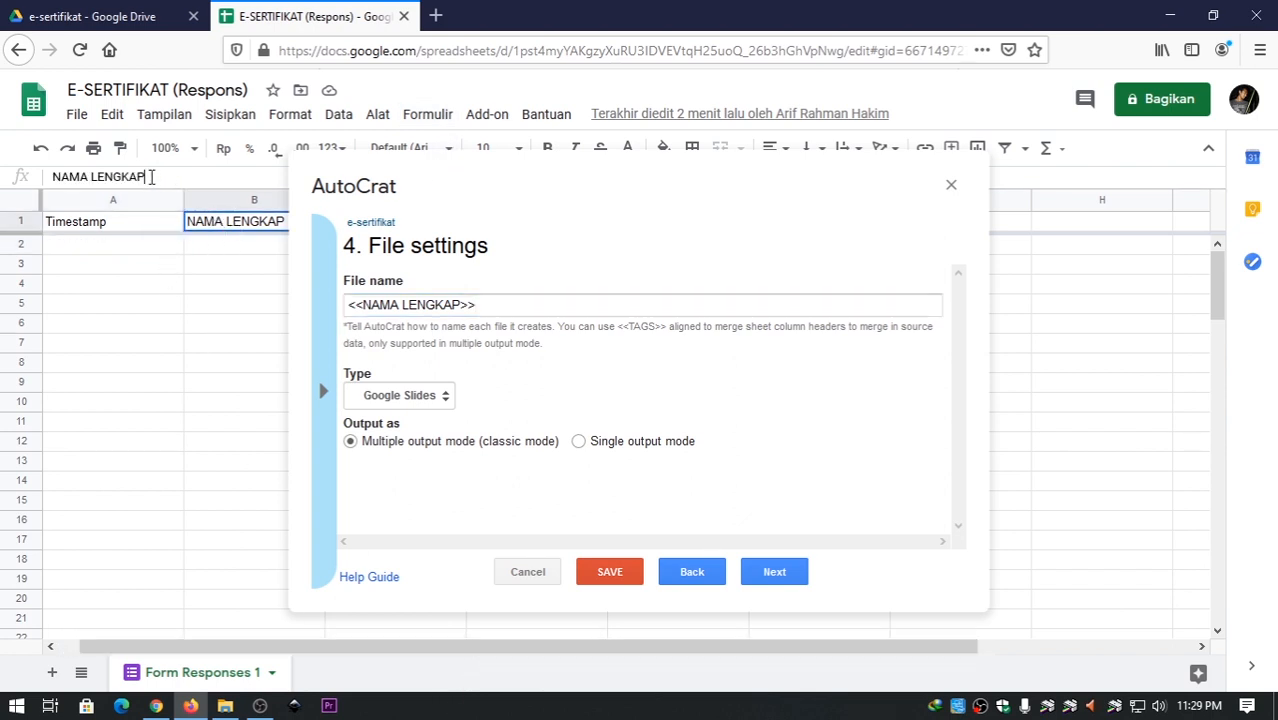
left_click_drag(148, 177, 51, 176)
left_click(225, 247)
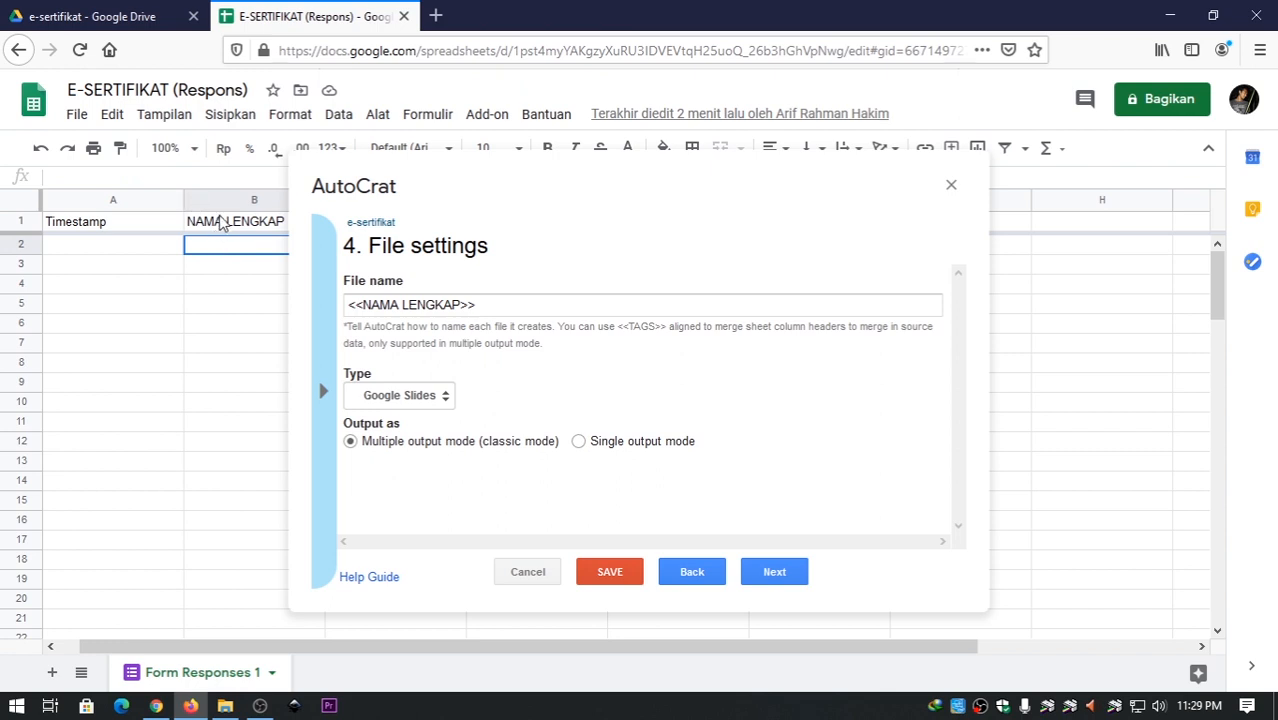
left_click(189, 225)
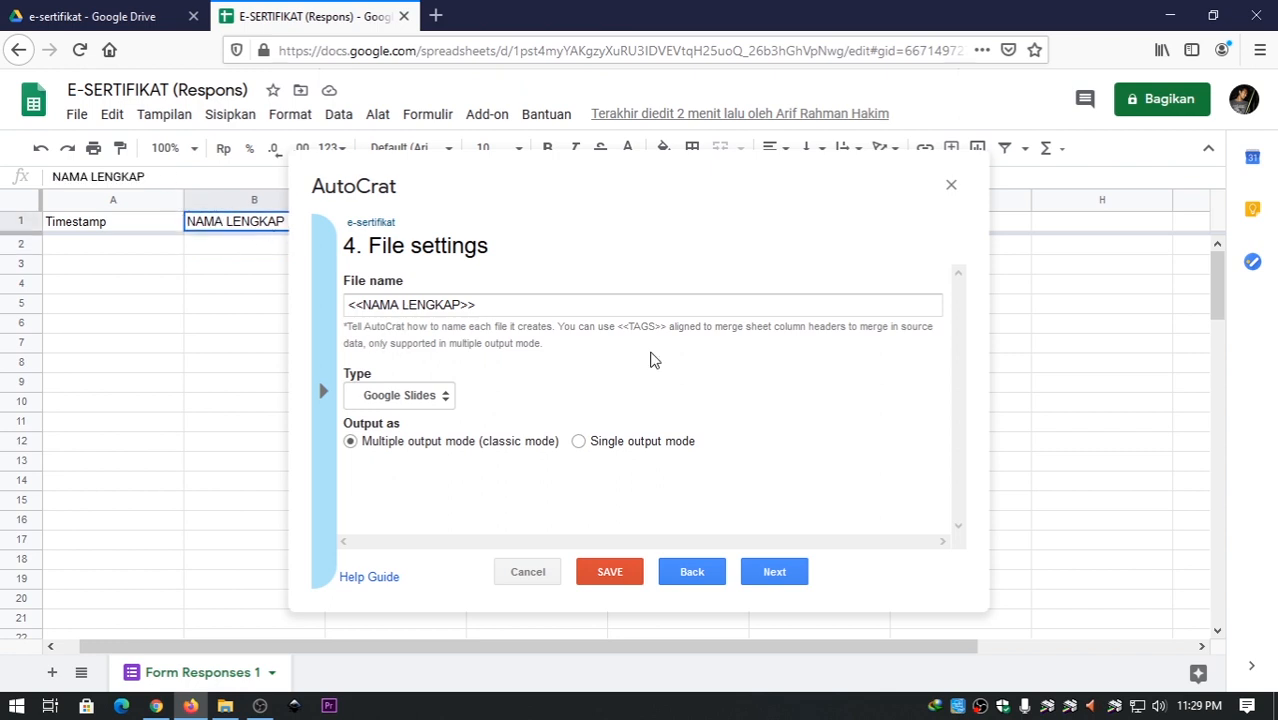
Set the output file type to PDF
left_click(416, 396)
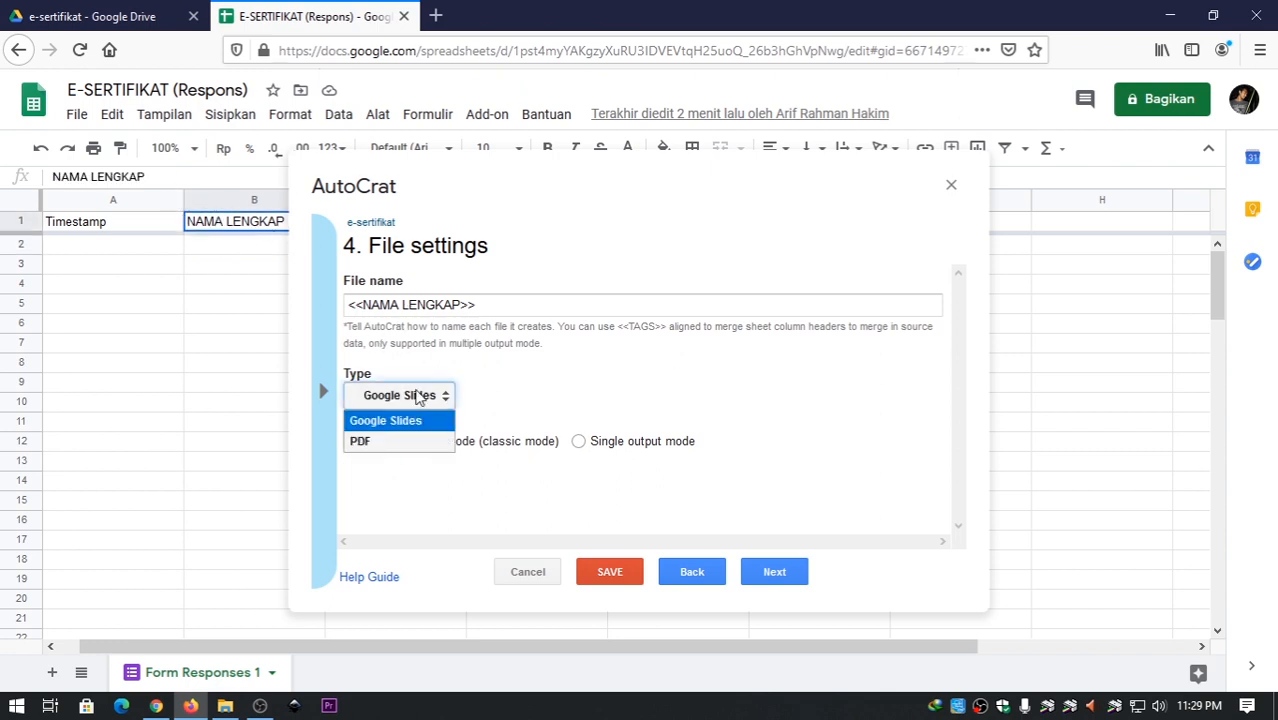
left_click(388, 445)
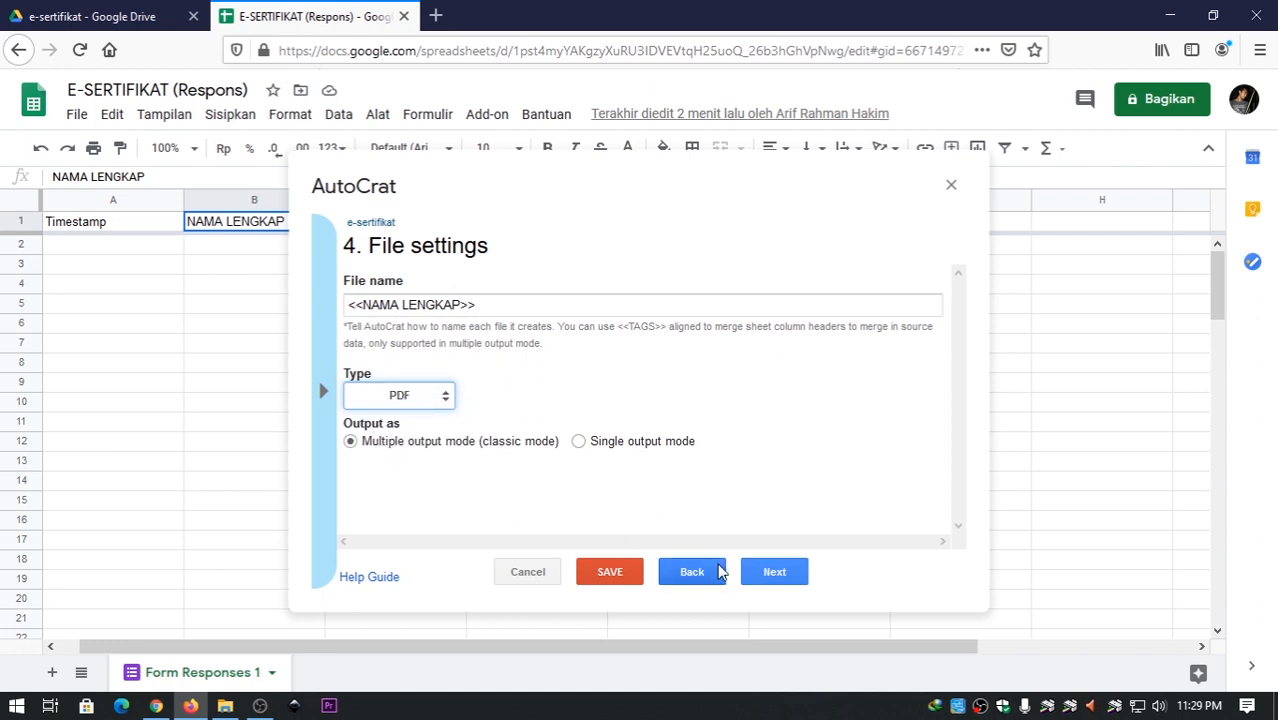
left_click_drag(489, 305, 345, 304)
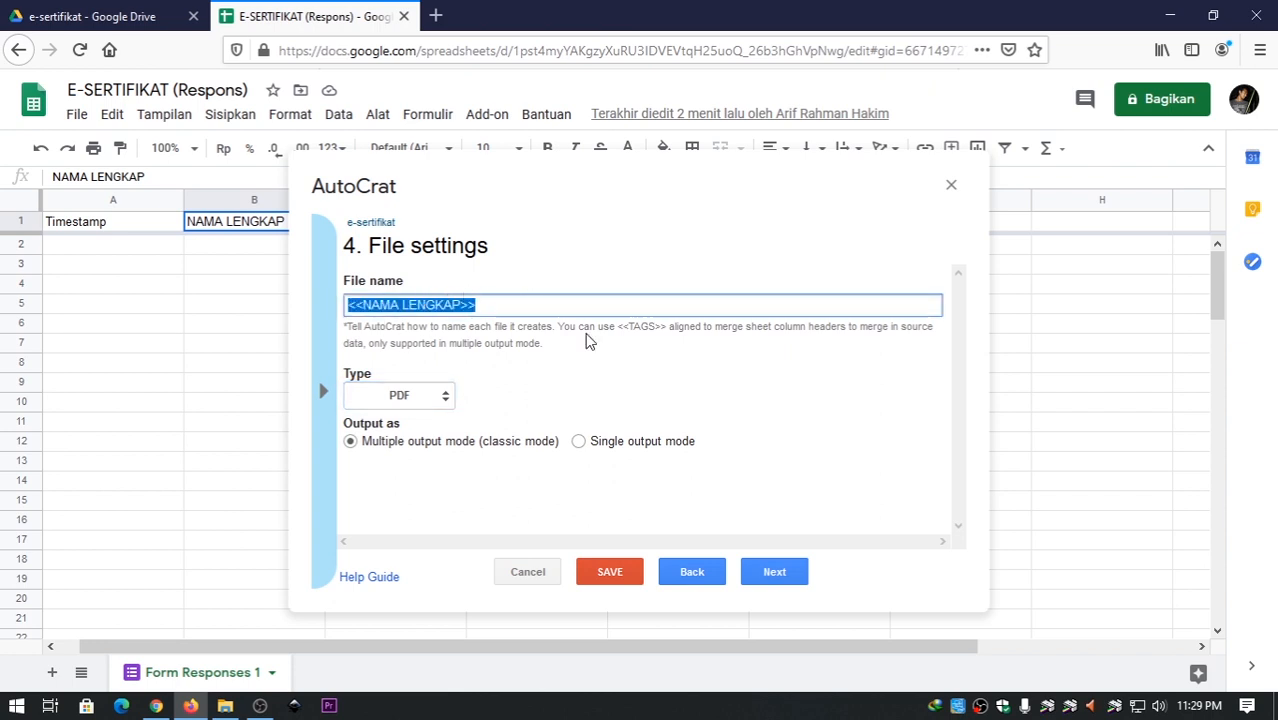
left_click(773, 573)
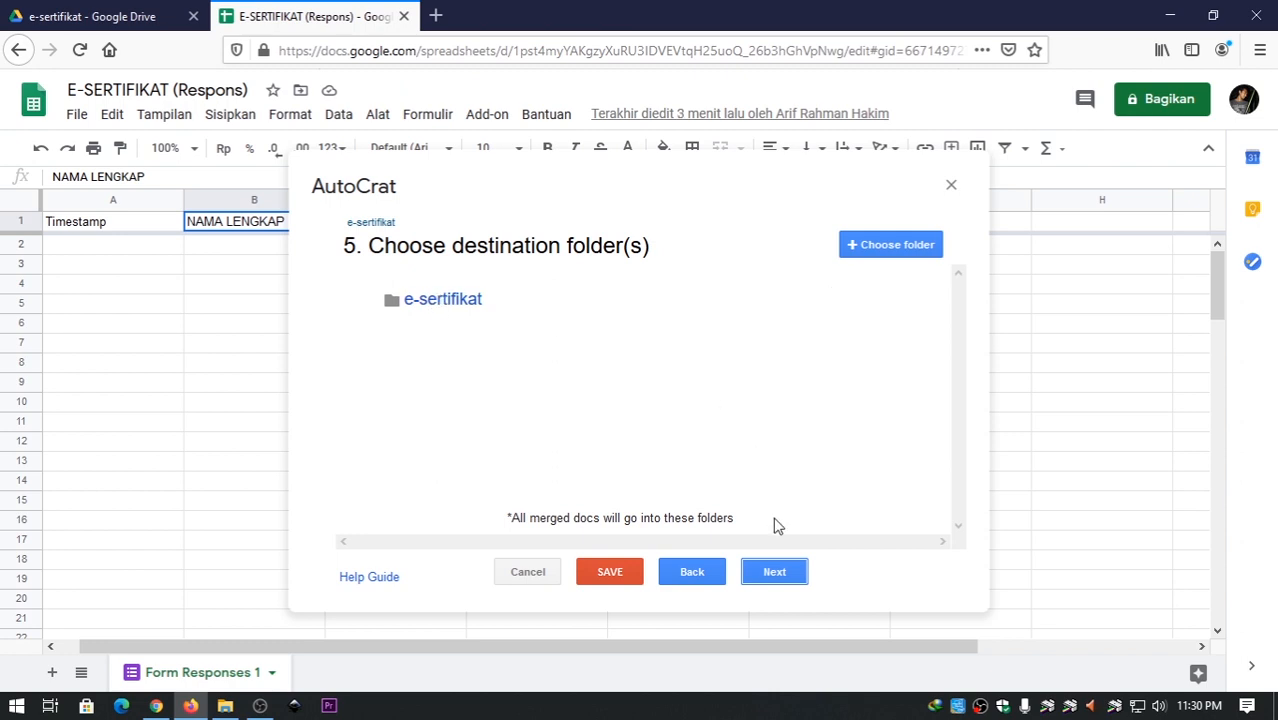
Keep the e-sertifikat destination folder and skip the dynamic folder and merge condition steps
mouse_move(452, 303)
left_click(777, 577)
left_click(776, 571)
left_click(776, 566)
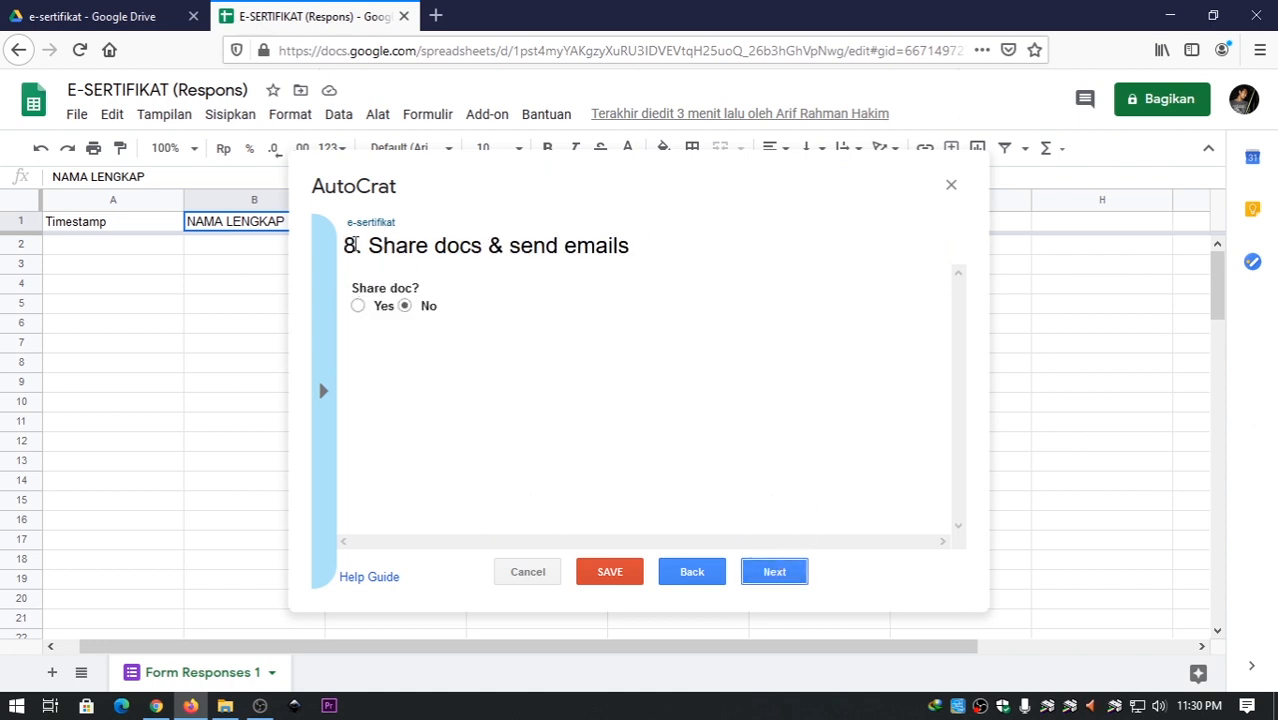
Turn on sharing of each certificate and address the email to <<EMAIL>>
left_click(358, 306)
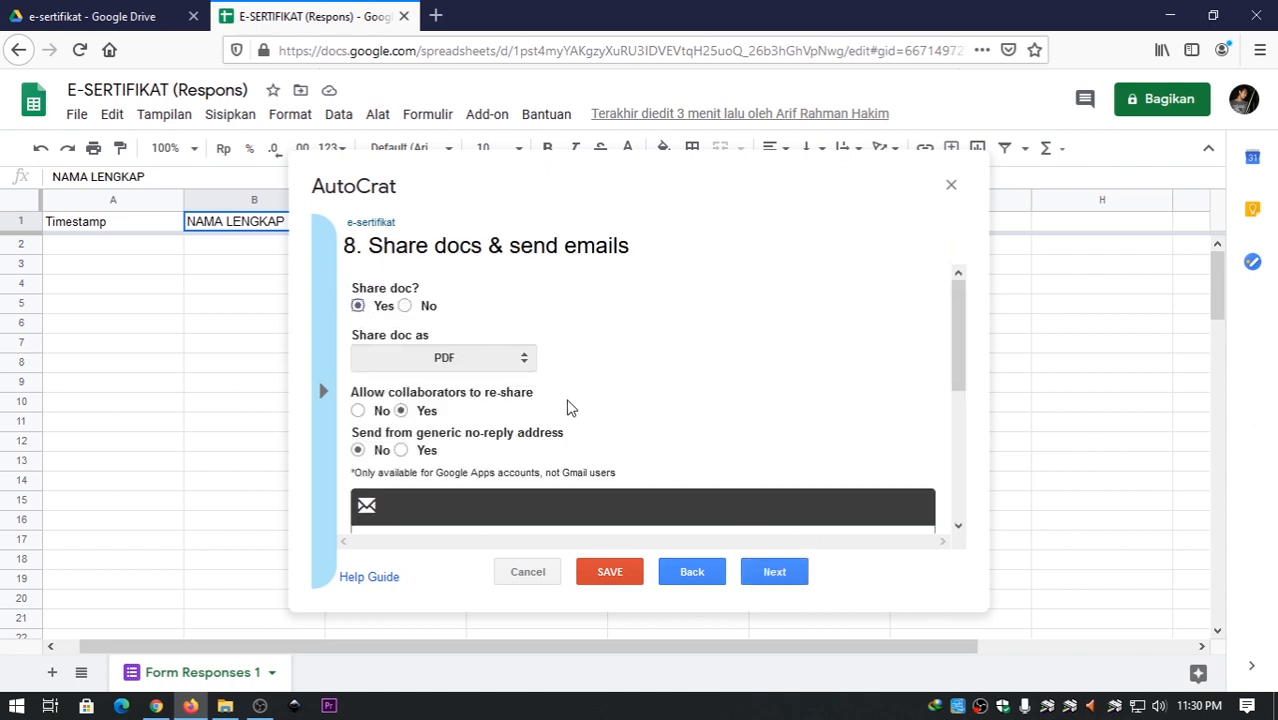
scroll(566, 385, "down", 2)
scroll(605, 378, "down", 2)
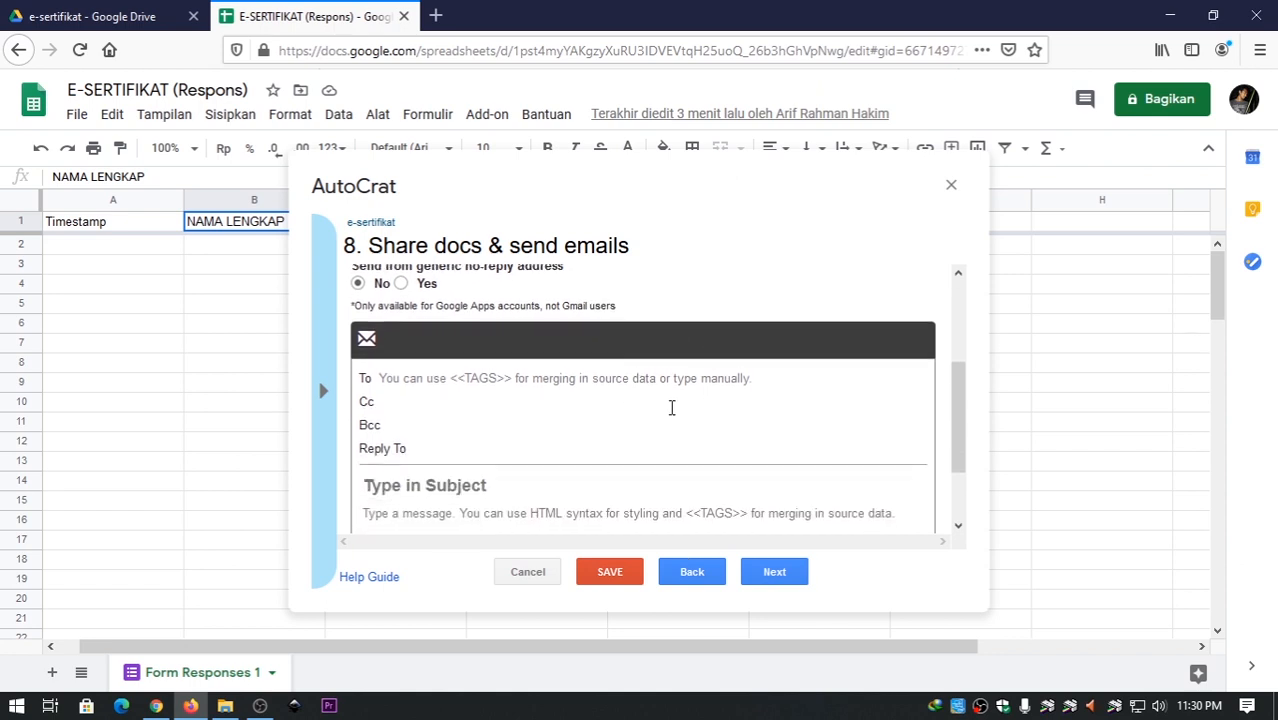
scroll(425, 372, "up", 2)
scroll(385, 376, "down", 2)
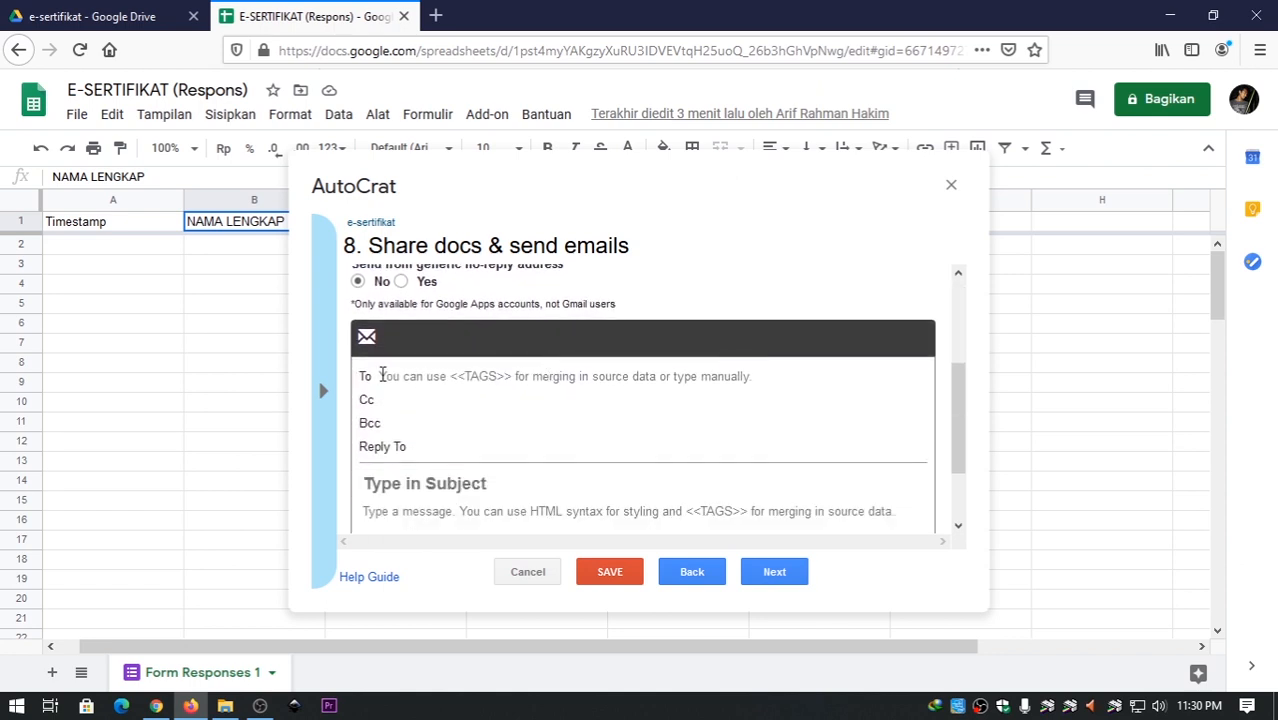
left_click(410, 376)
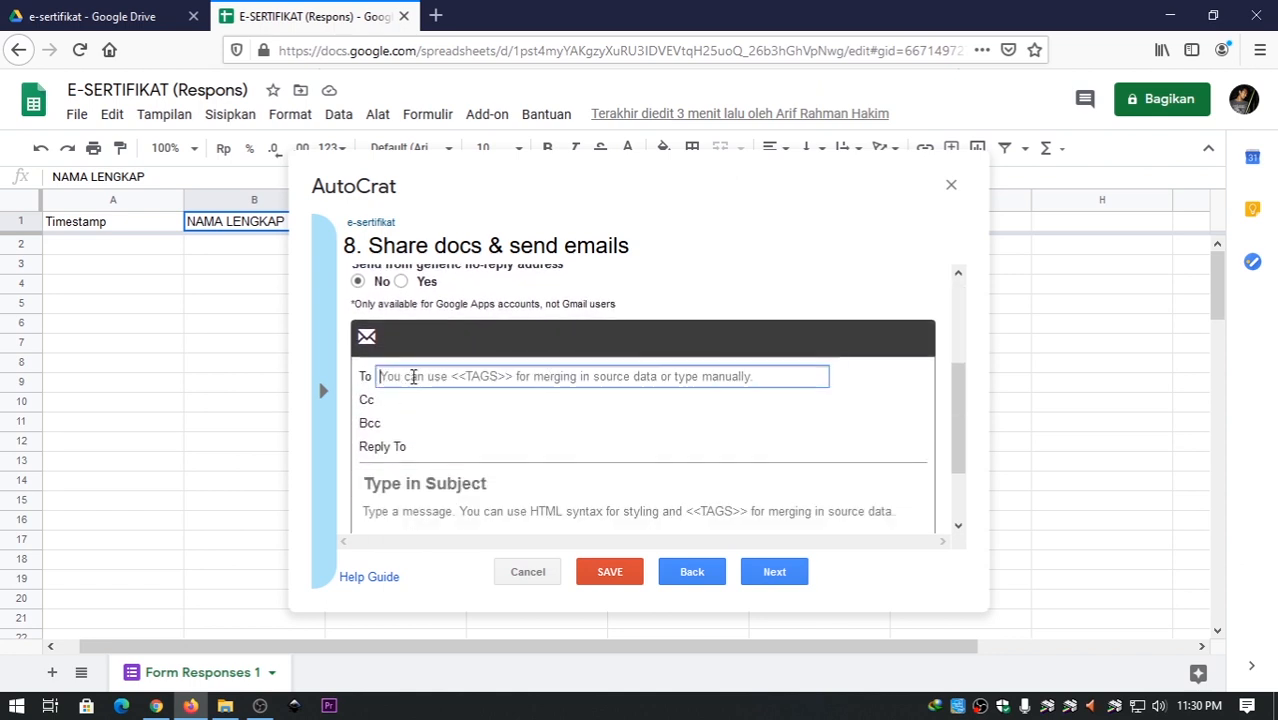
type("<<EMAIL>>")
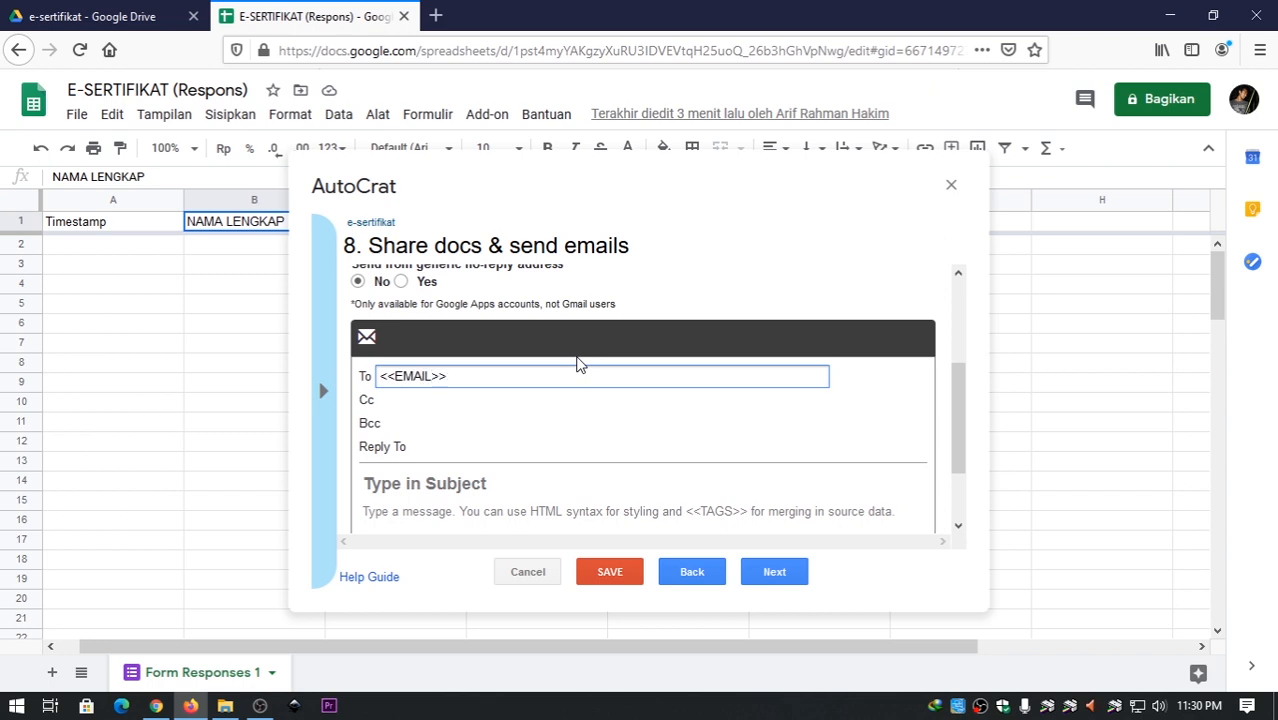
left_click_drag(680, 647, 875, 648)
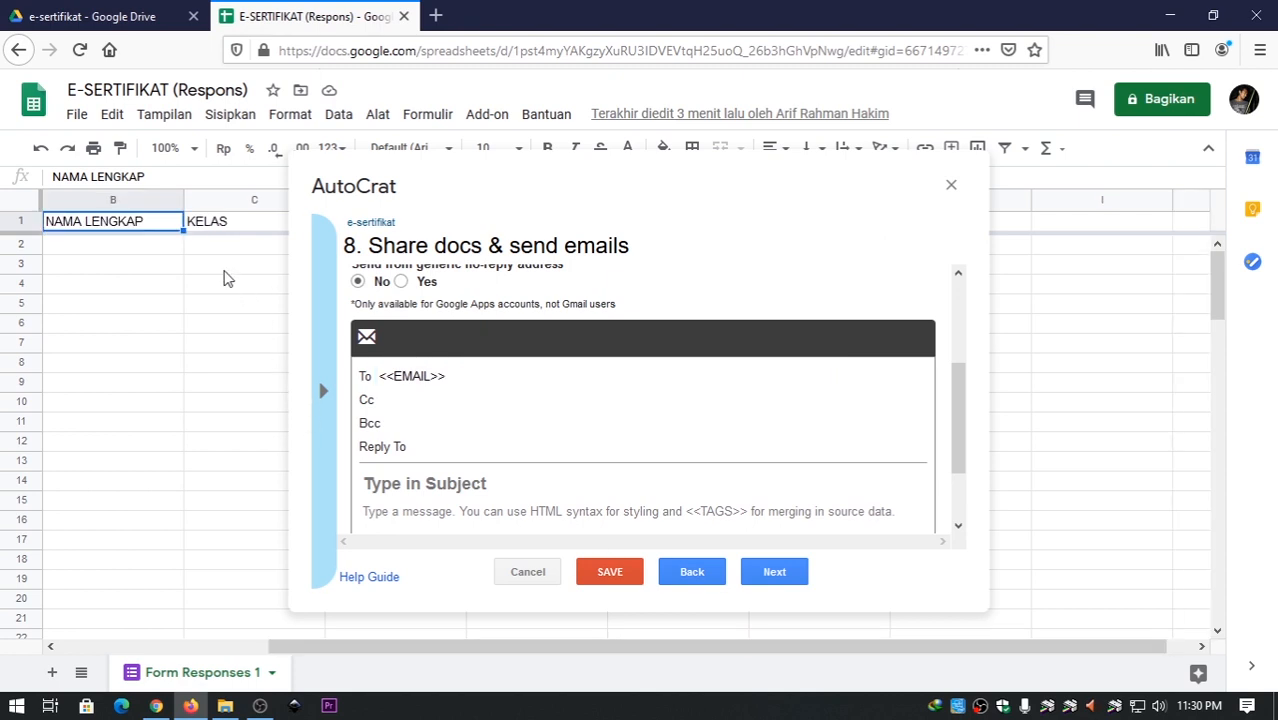
left_click_drag(462, 642, 560, 652)
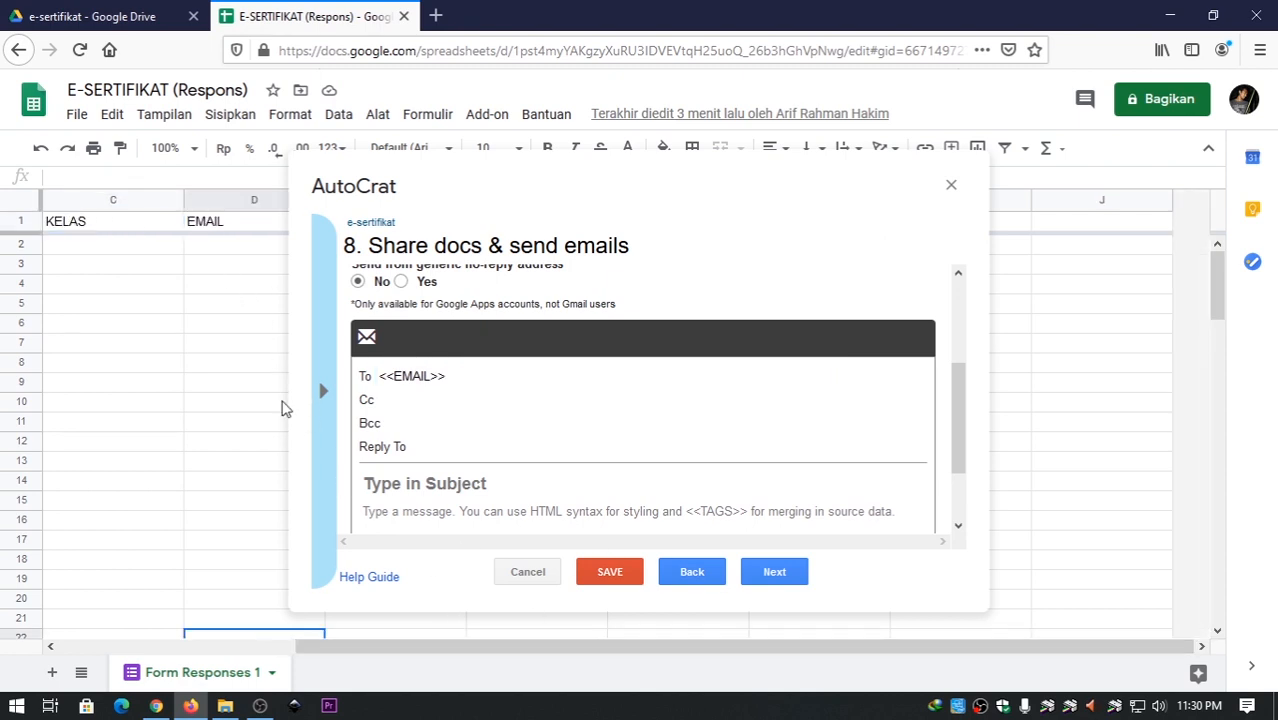
left_click(207, 230)
left_click_drag(548, 648, 610, 654)
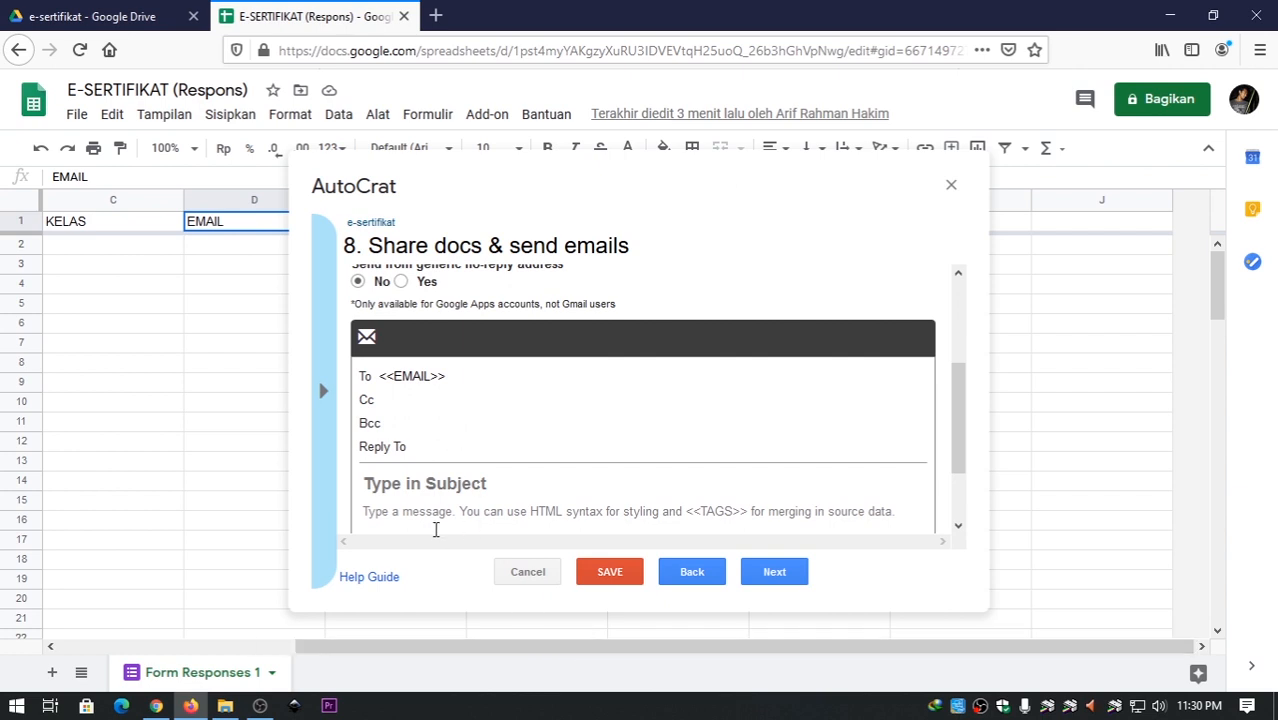
Set the email subject to <<NAMA LENGKAP>> and choose to run the job on form submission
left_click(446, 490)
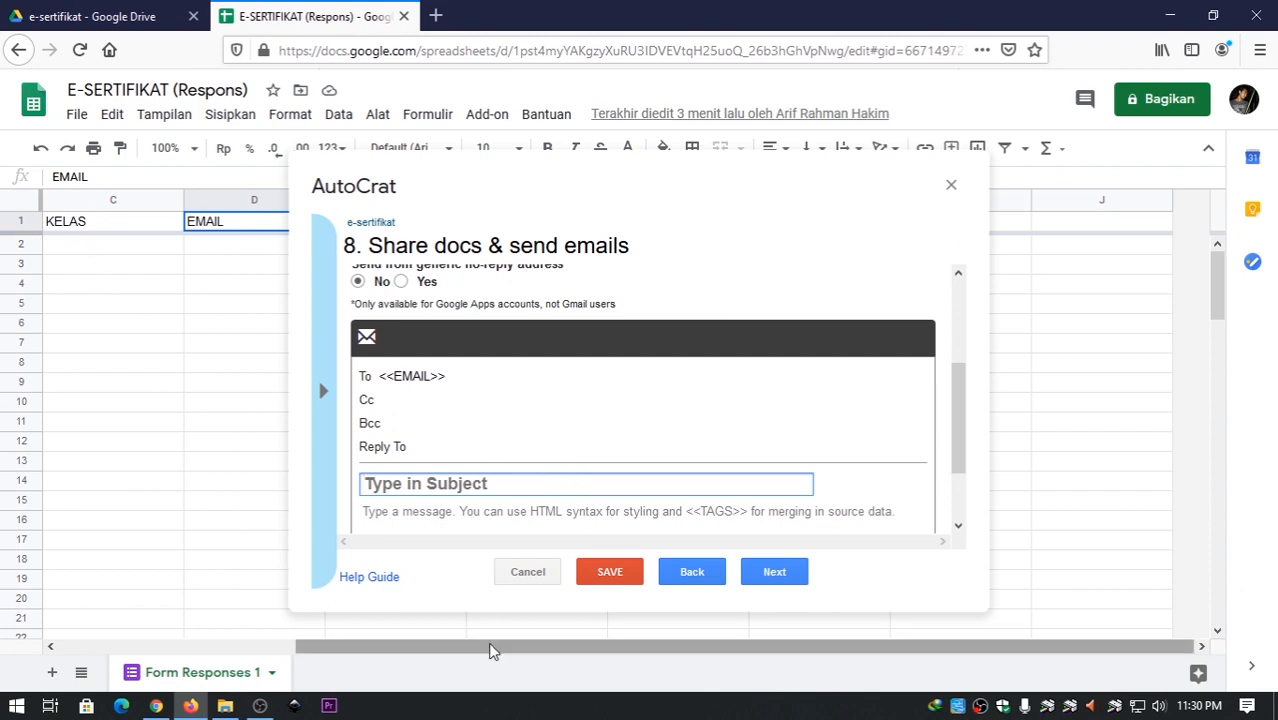
left_click_drag(491, 651, 369, 651)
left_click(457, 483)
type("<<NAMA LENGKAP>>")
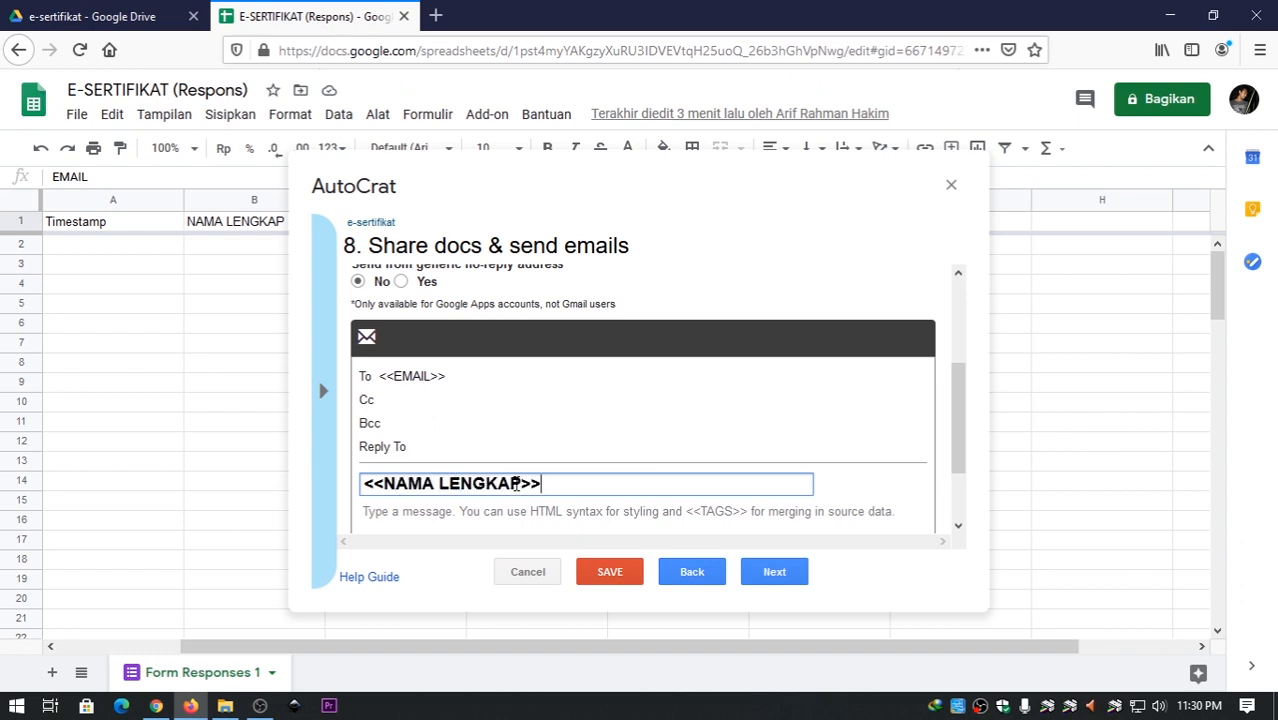
left_click(449, 376)
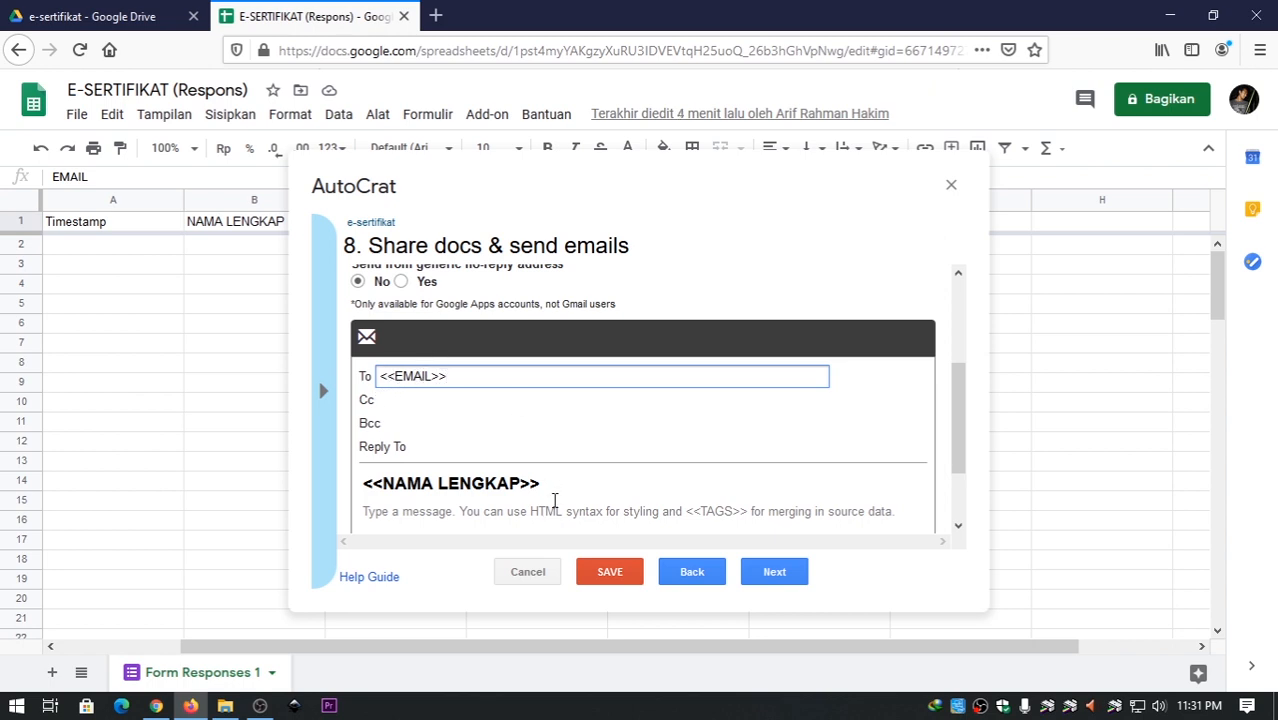
left_click(564, 488)
left_click_drag(581, 486, 366, 484)
left_click(366, 484)
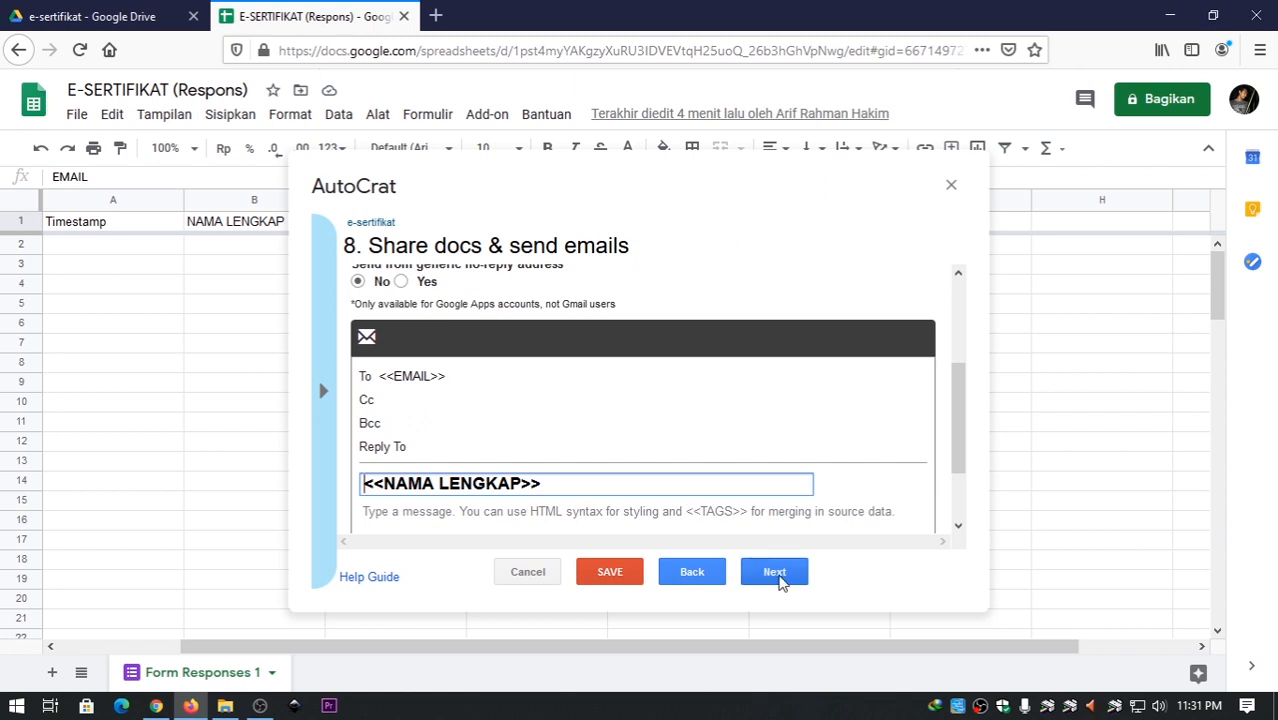
left_click(776, 573)
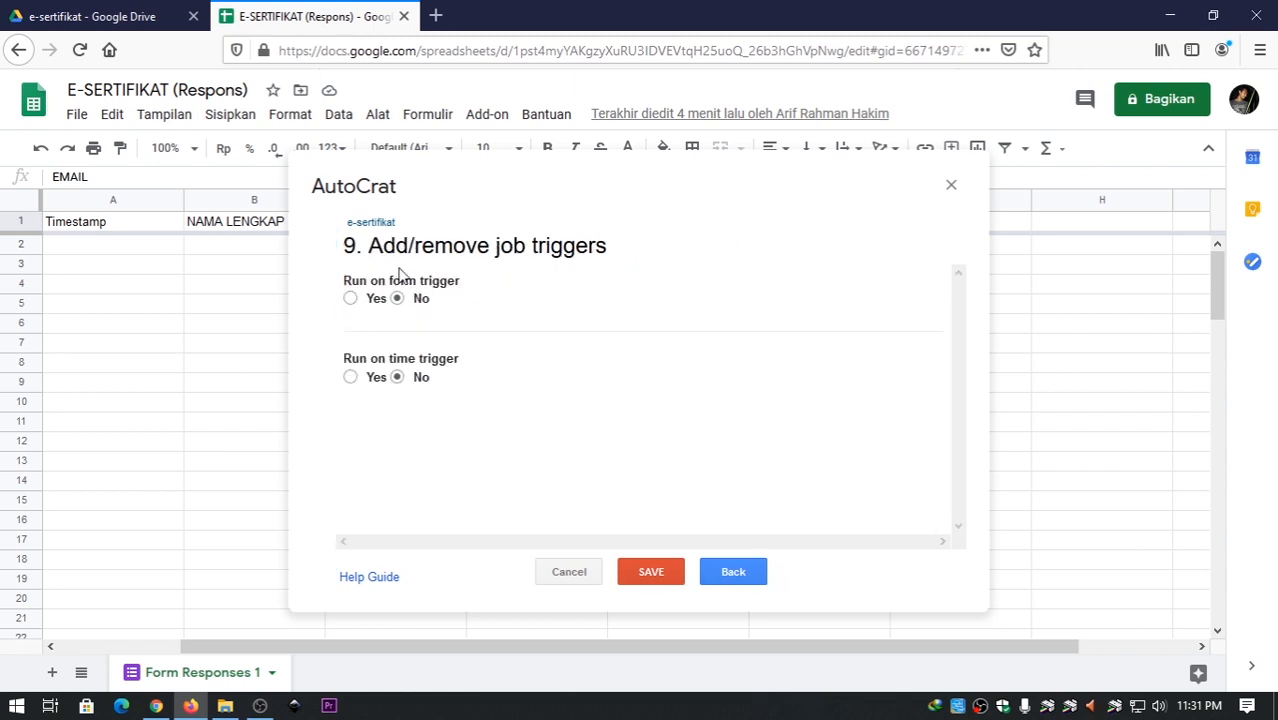
left_click(350, 299)
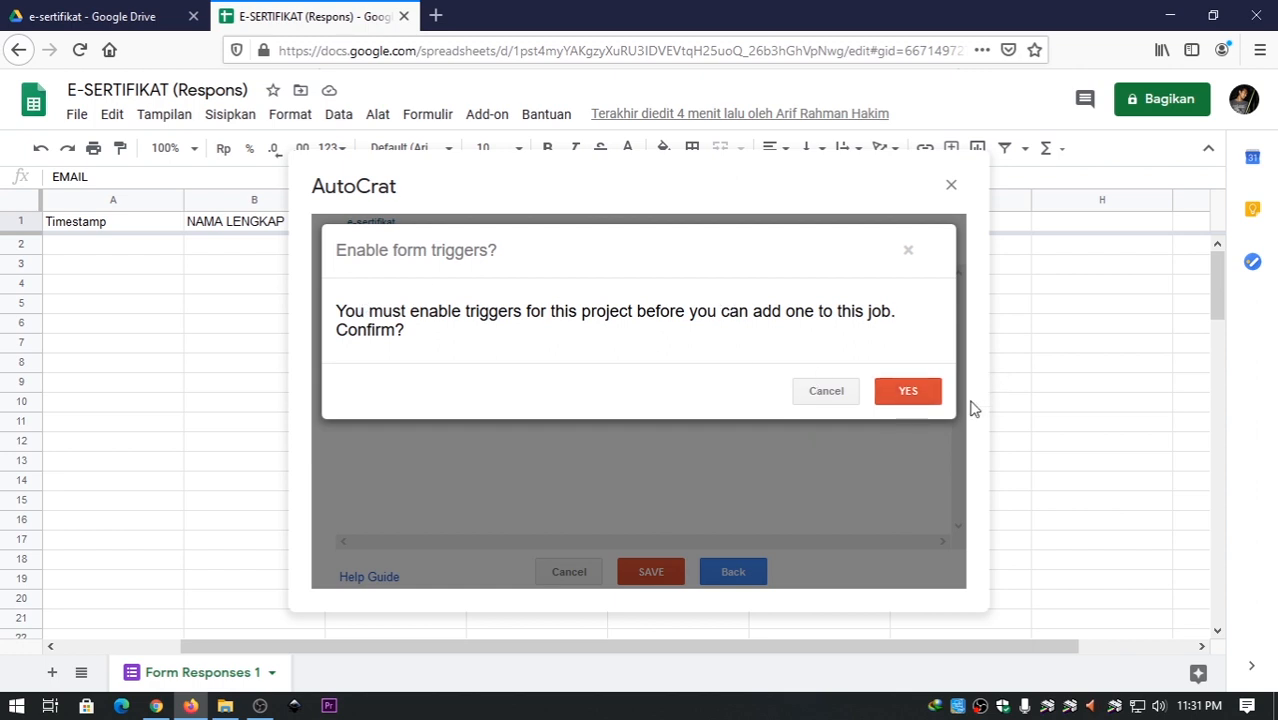
Confirm the form trigger, save the e-sertifikat job and close AutoCrat
left_click(912, 398)
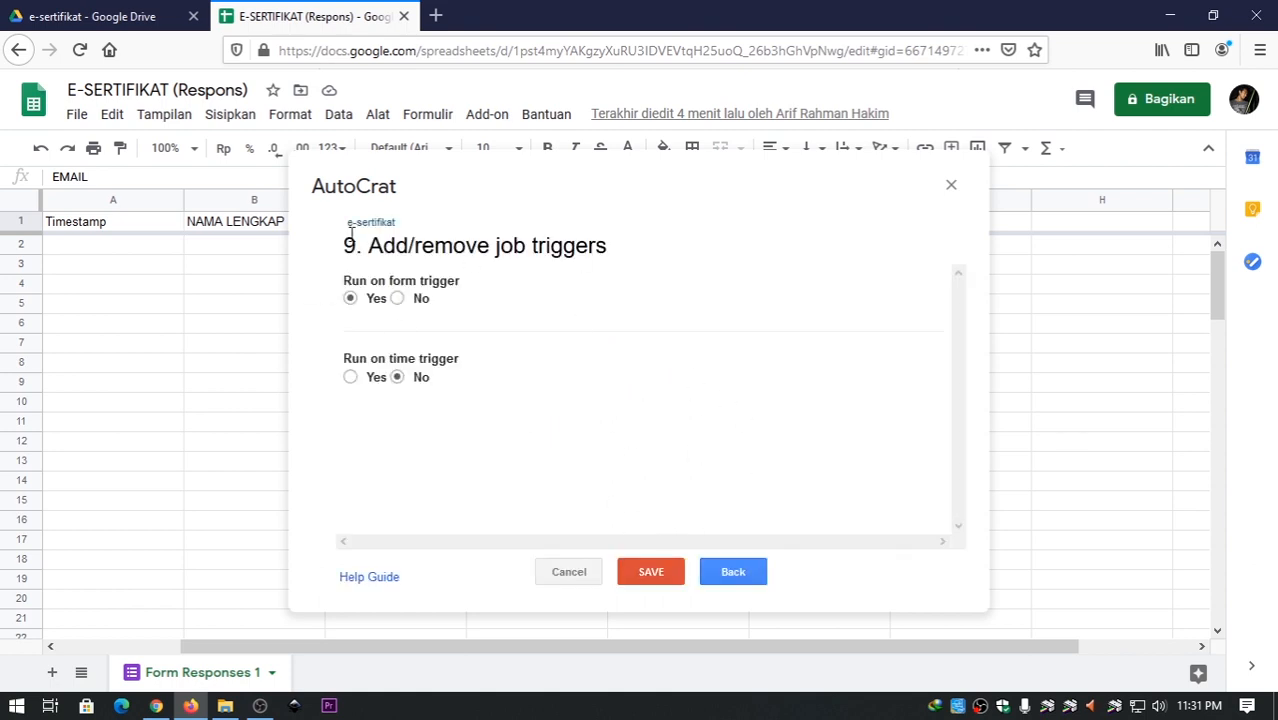
left_click(651, 578)
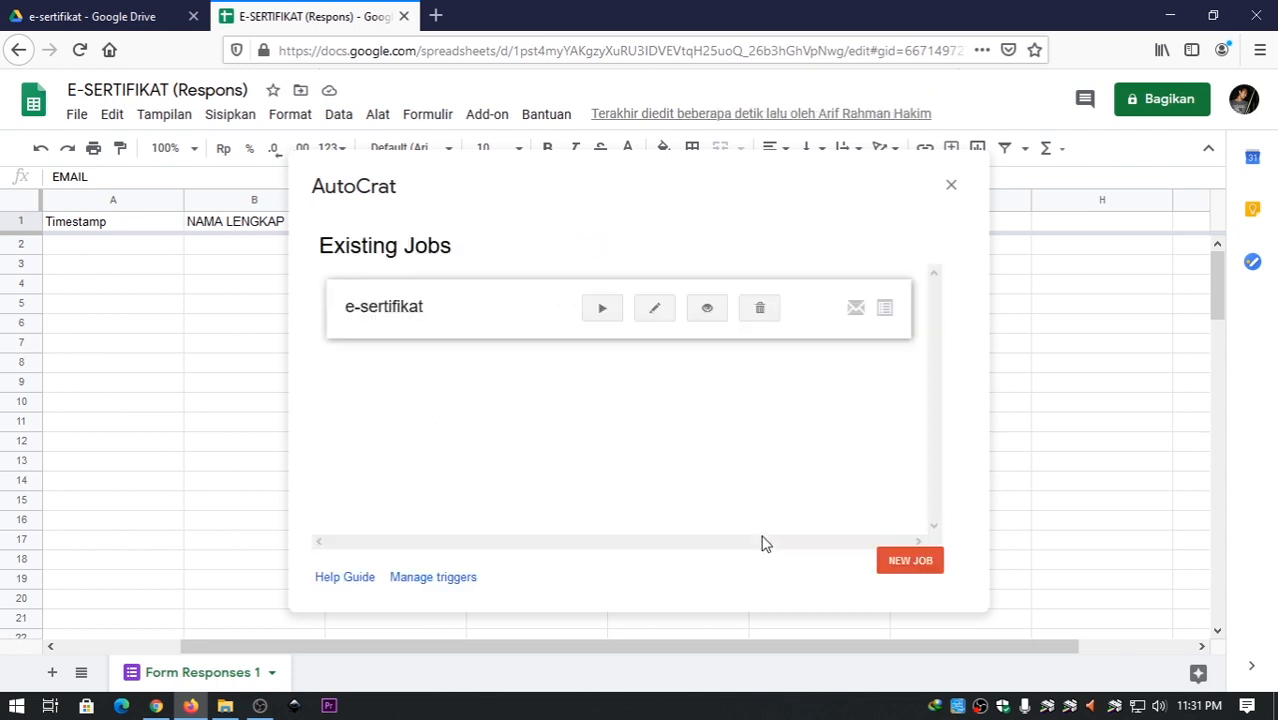
left_click(953, 188)
left_click(694, 364)
left_click_drag(804, 645, 604, 645)
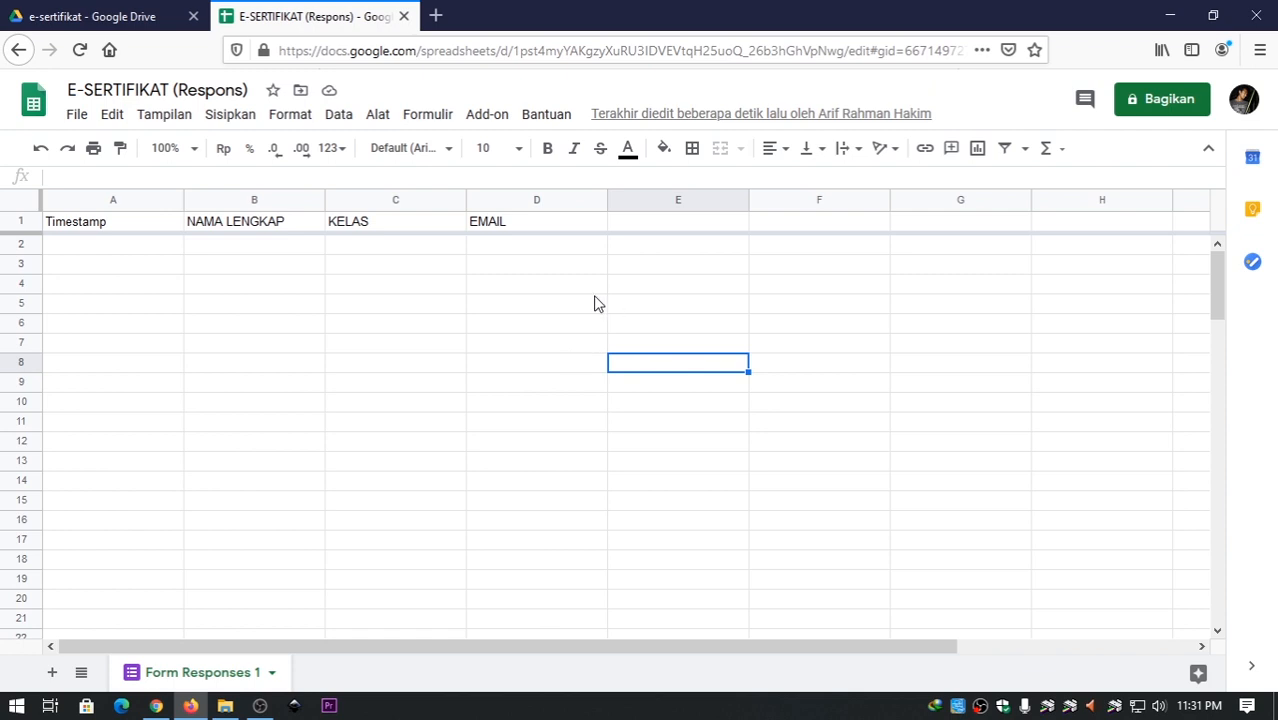
Open the E-SERTIFIKAT form from the e-sertifikat Drive folder and preview it
left_click(153, 18)
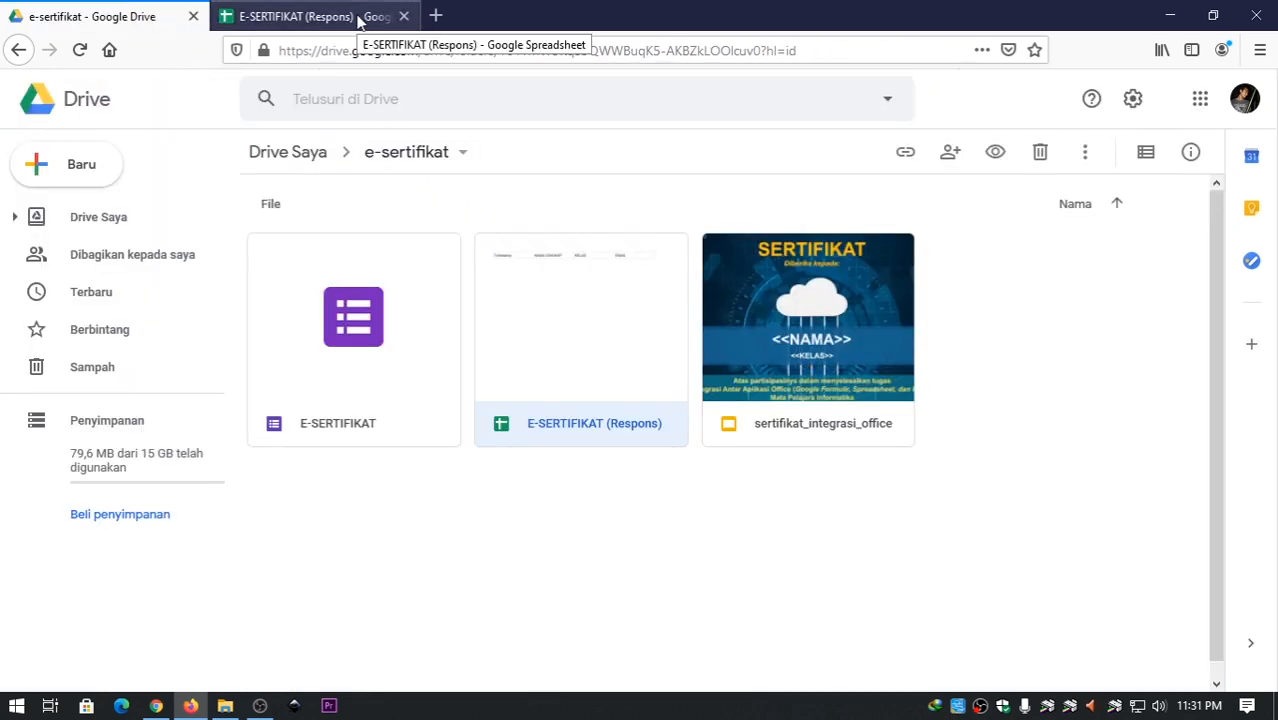
left_click(643, 510)
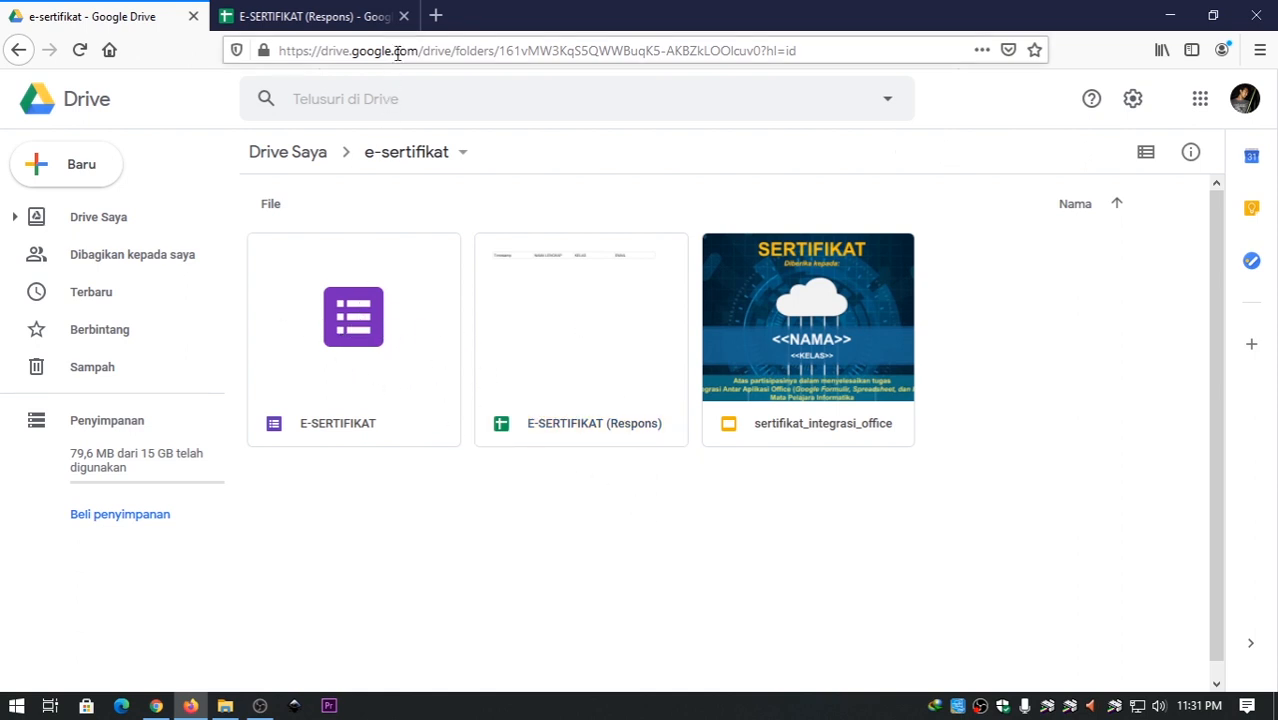
double_click(358, 322)
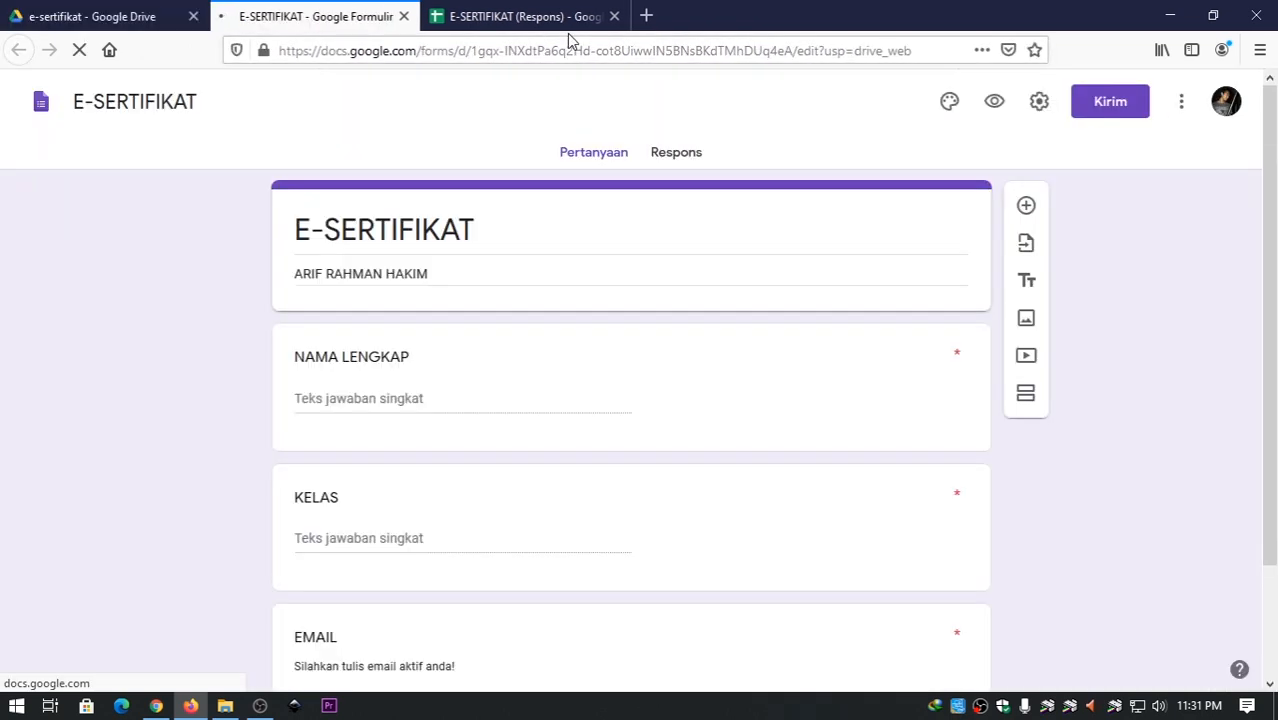
left_click(614, 16)
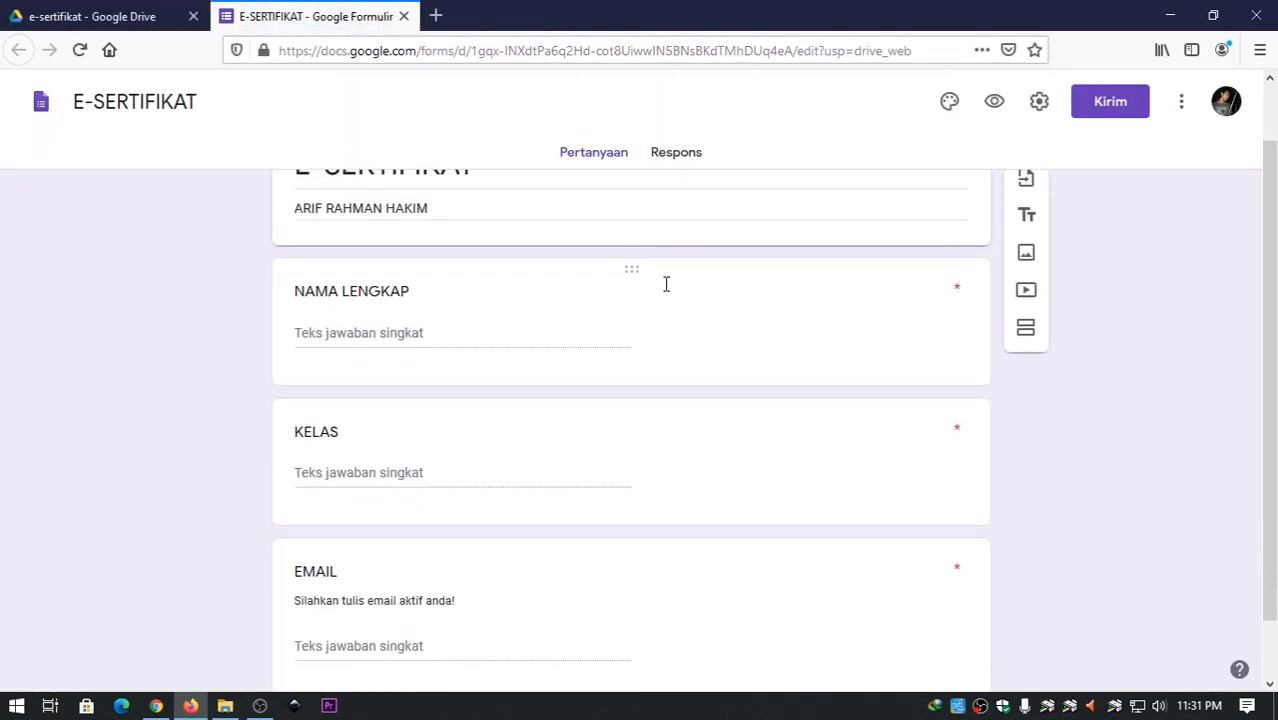
left_click(995, 105)
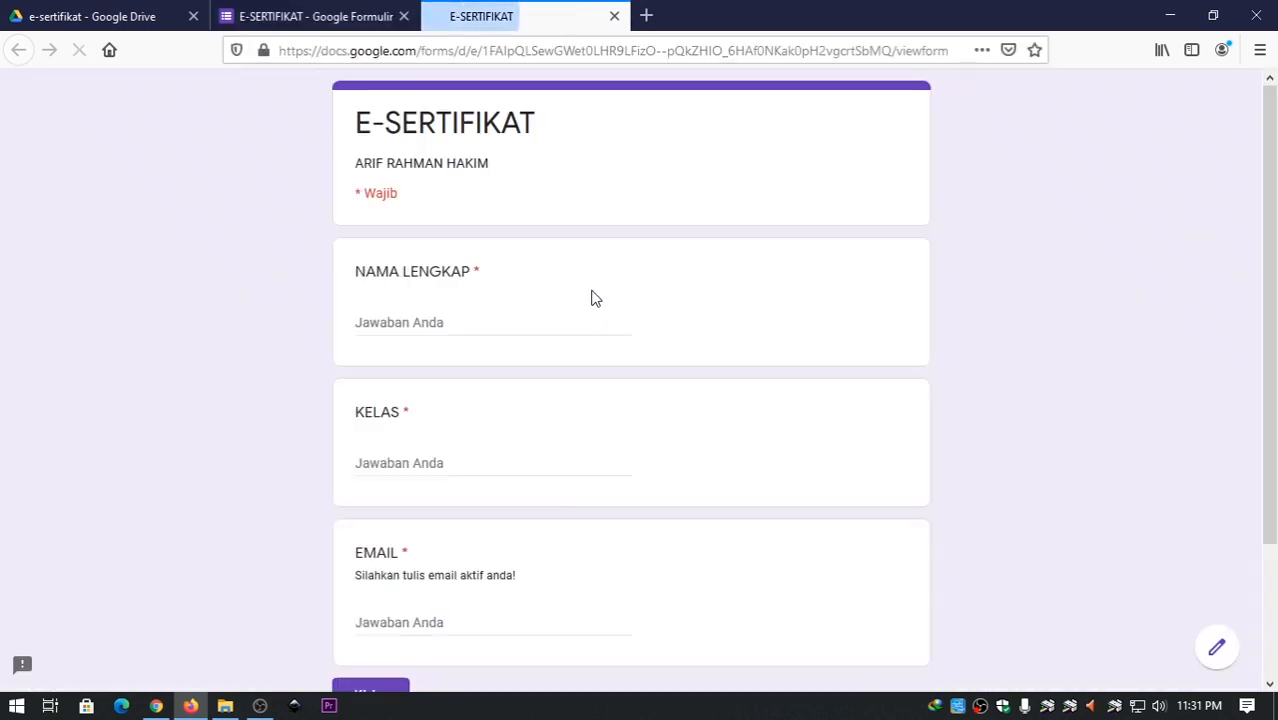
Enter the respondent's full name and class XII IPA 1 - JURUSAN BAHASA
left_click(480, 315)
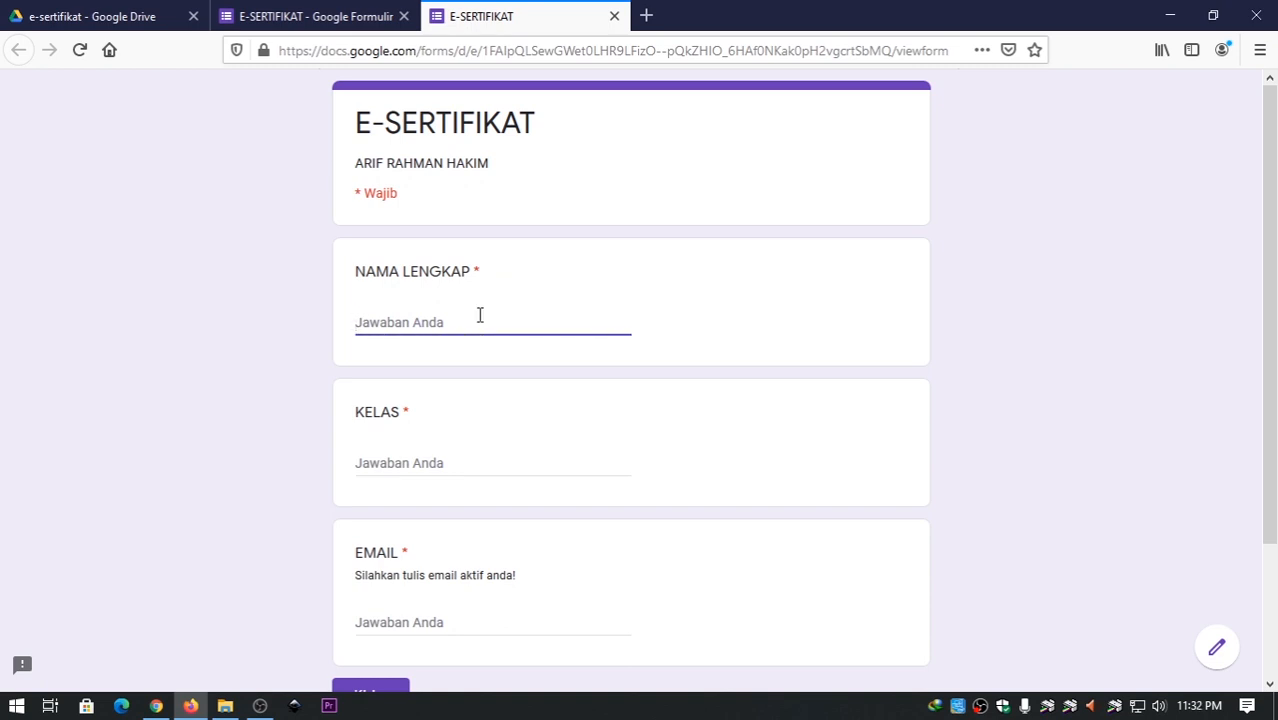
type("B")
key("Tab")
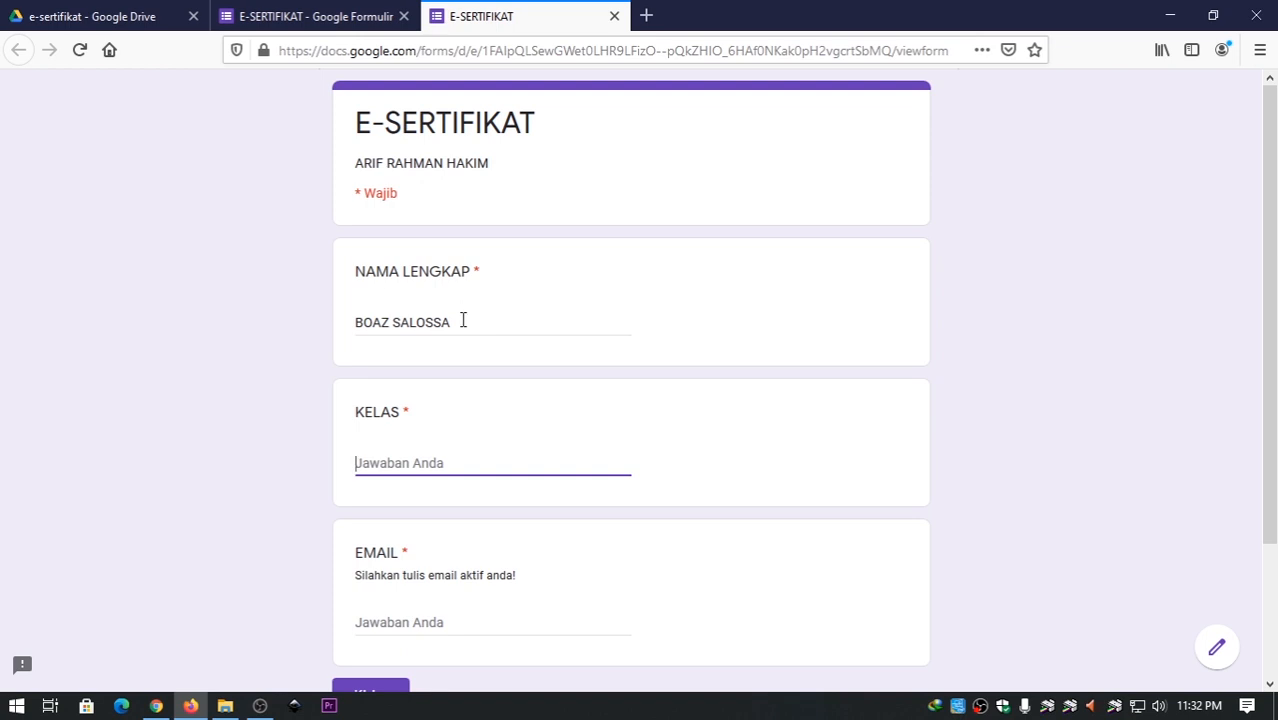
scroll(466, 400, "down", 1)
type("XII IPA 1 - JURU")
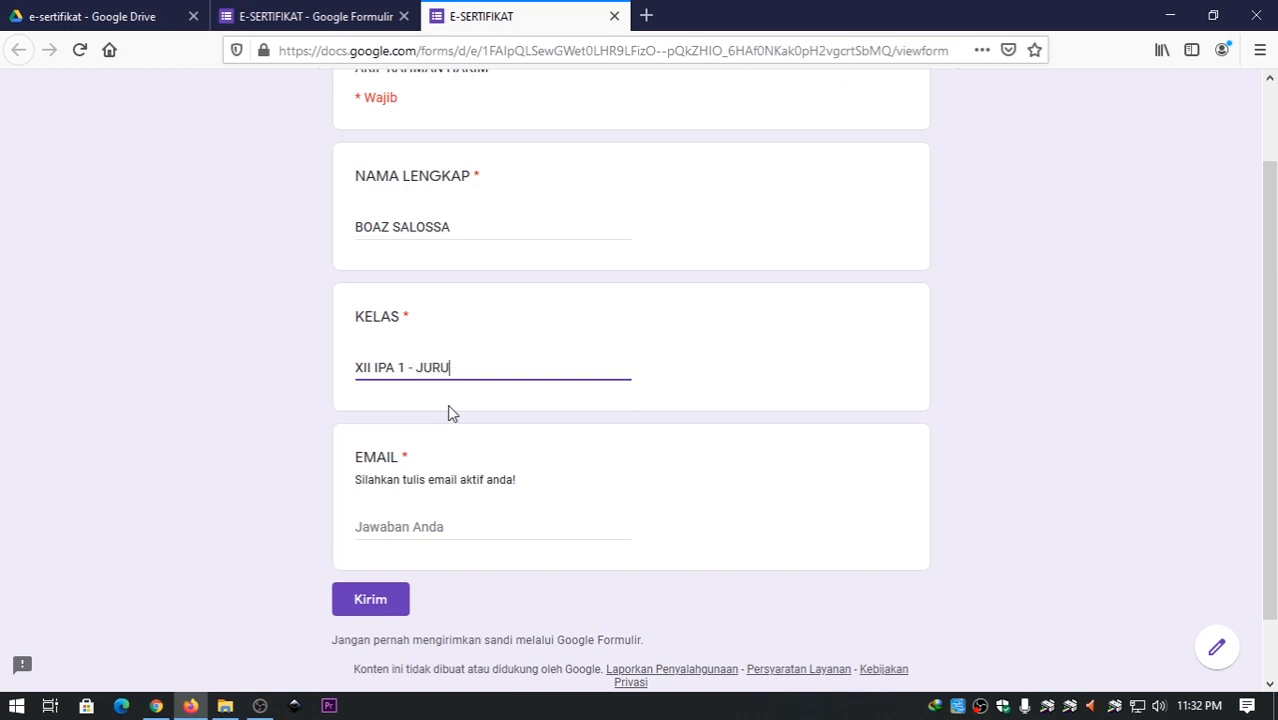
type("SAN BAHASA")
Enter the respondent's e-mail address and submit the form response
left_click(482, 526)
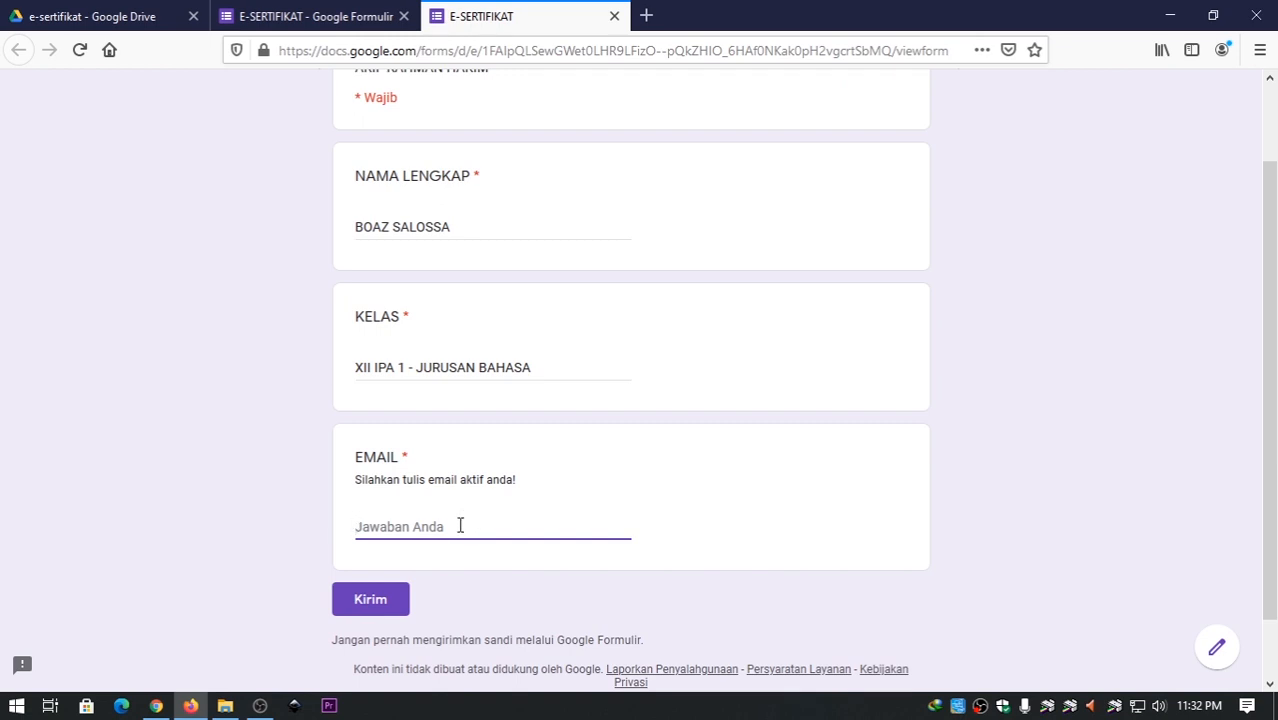
type("A")
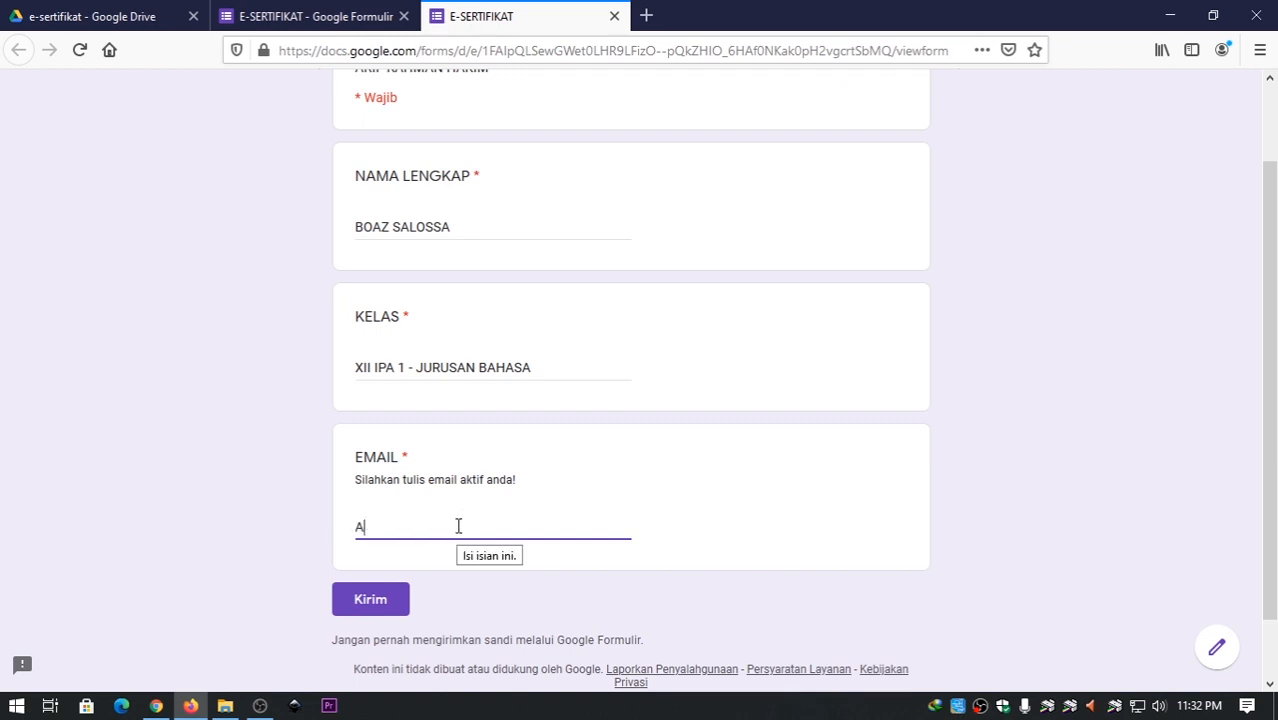
key("BackSpace")
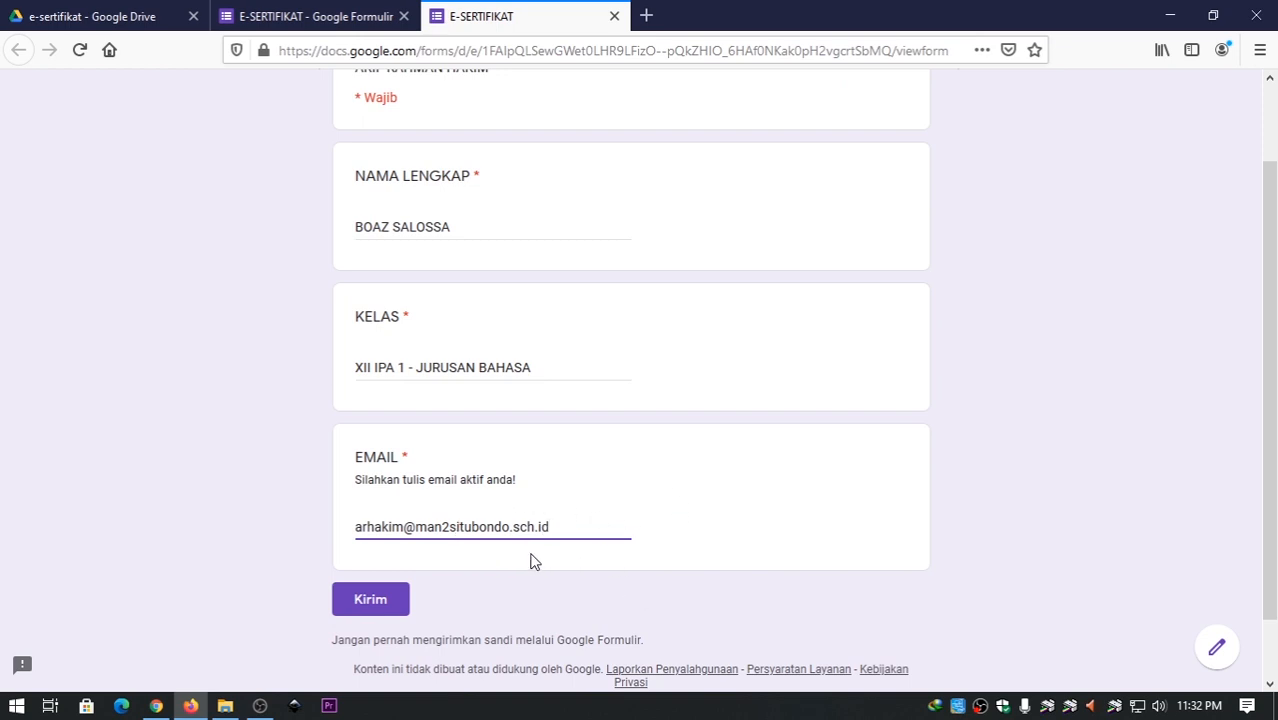
left_click(390, 590)
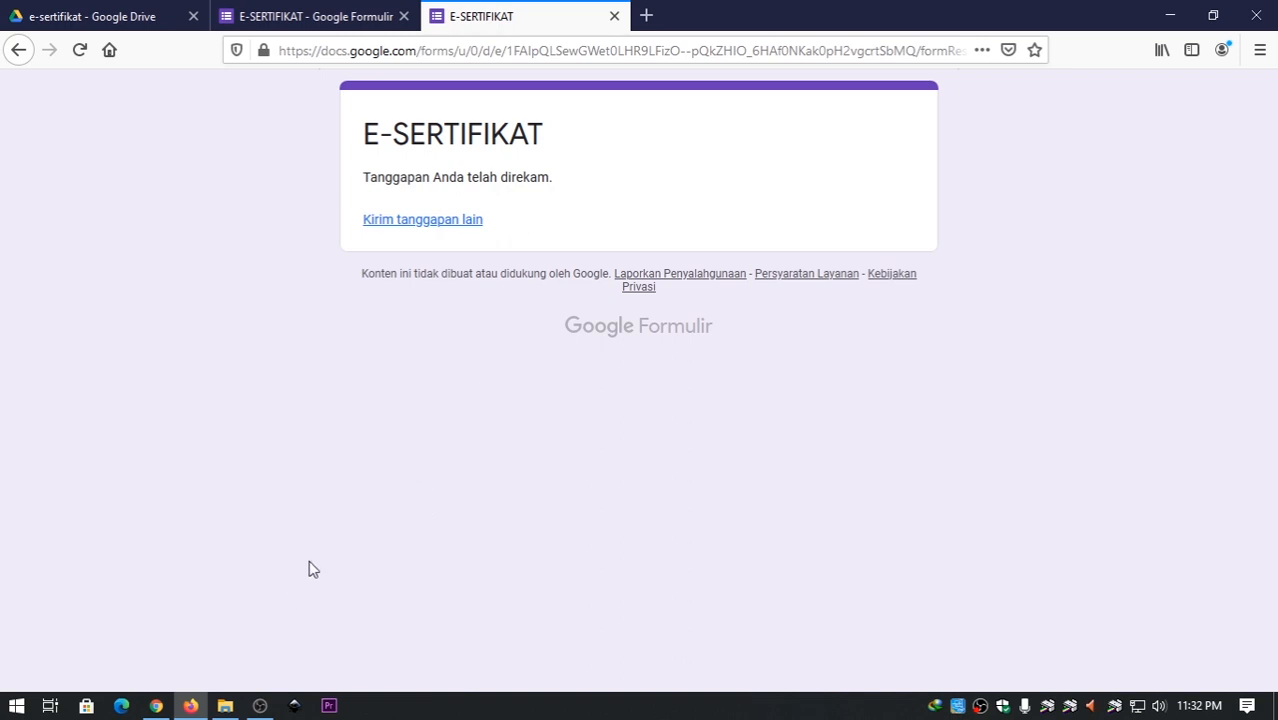
left_click(156, 706)
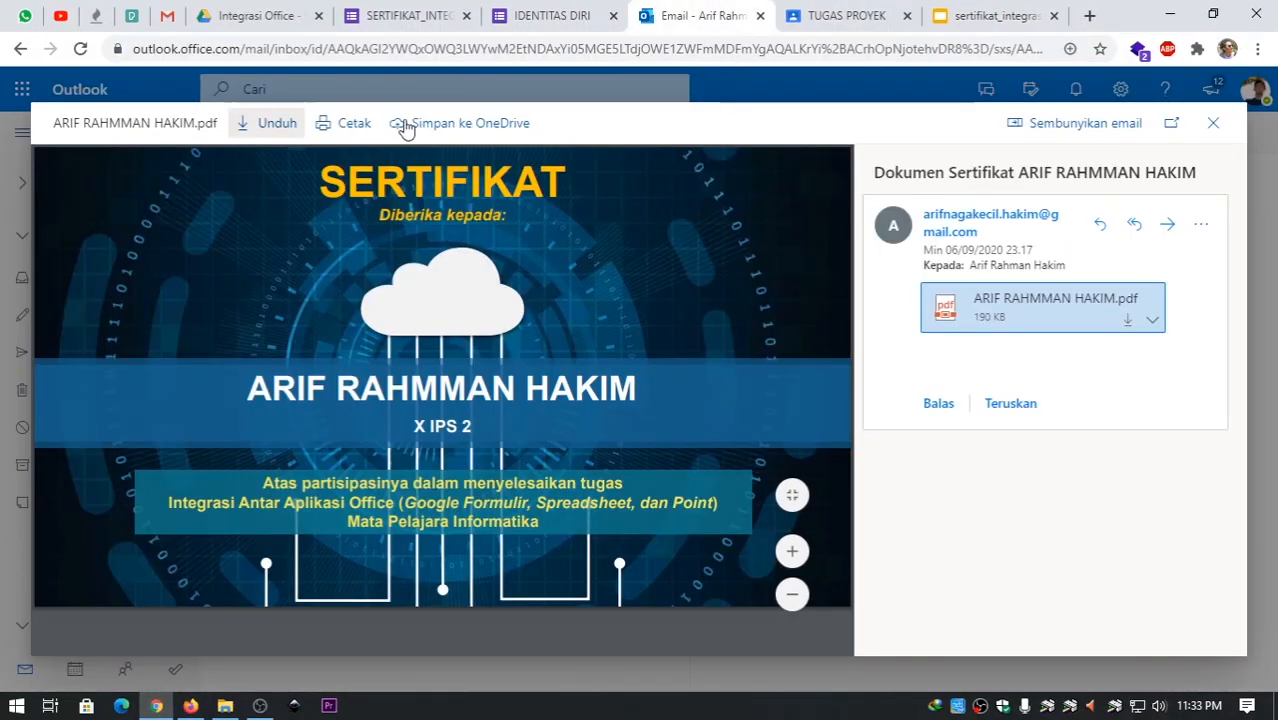
Close the old preview, reload the mailbox and open the Junk Email folder
left_click(1213, 122)
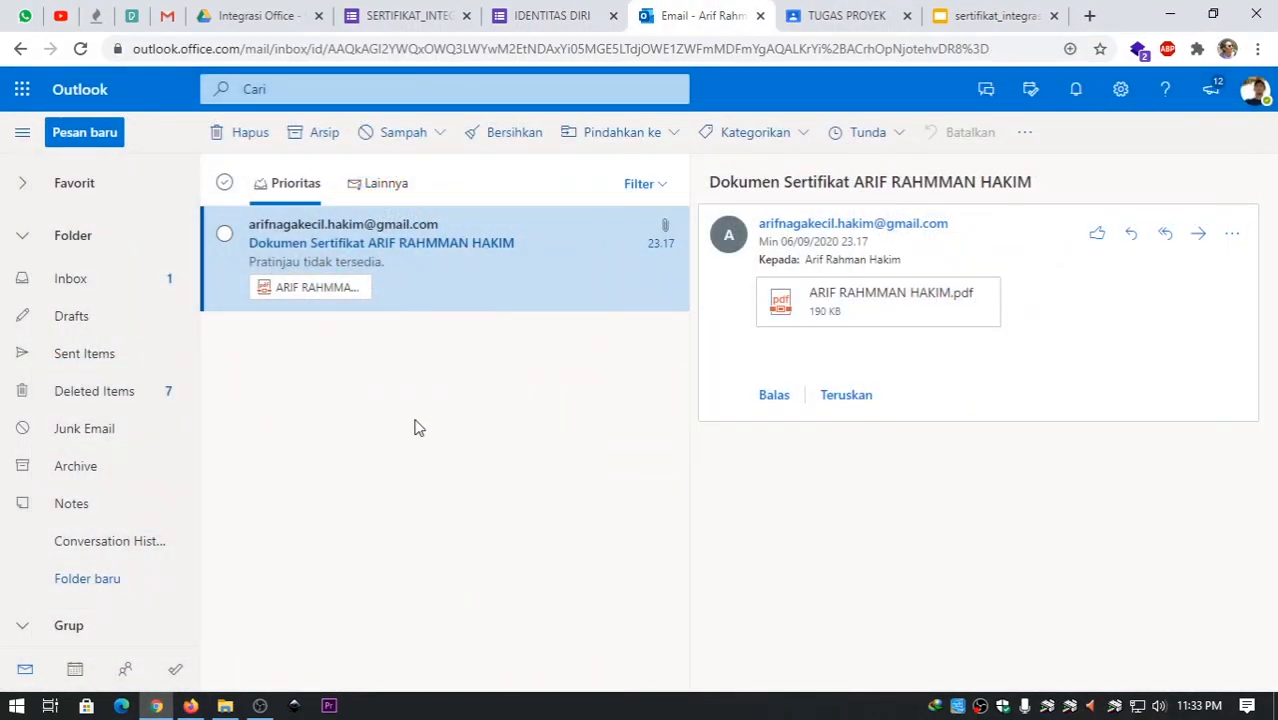
left_click(82, 49)
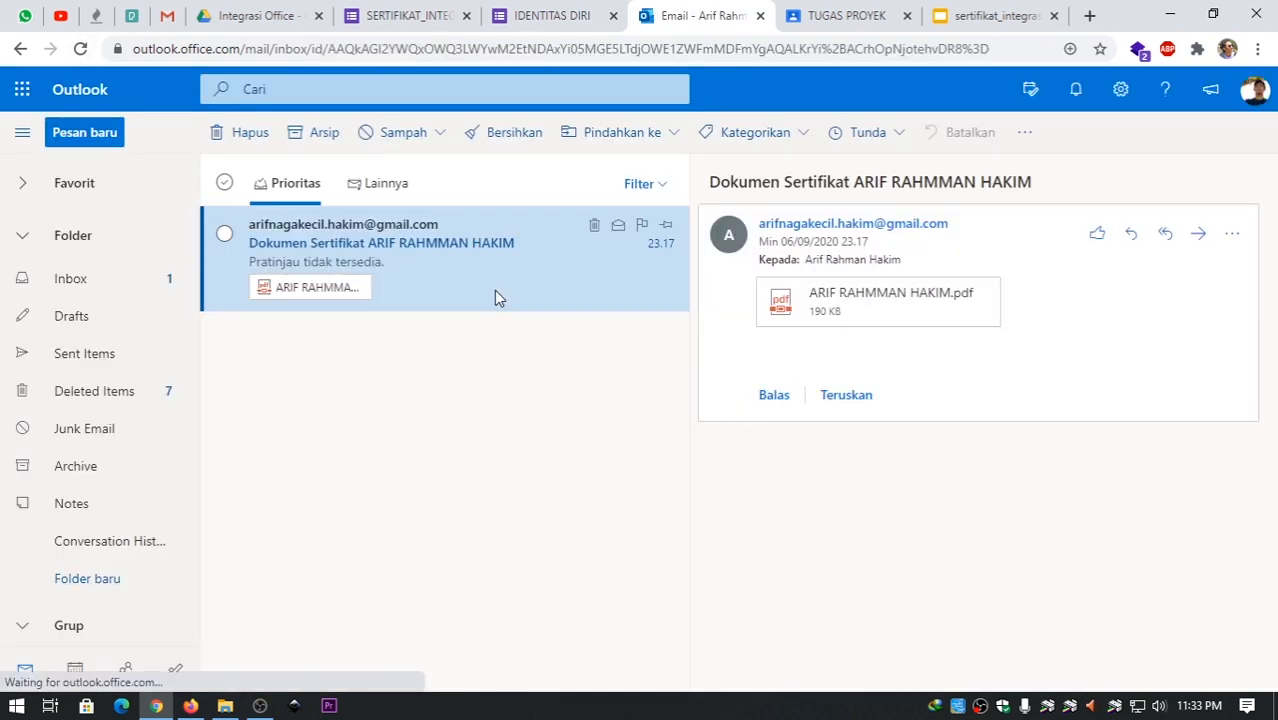
left_click(82, 49)
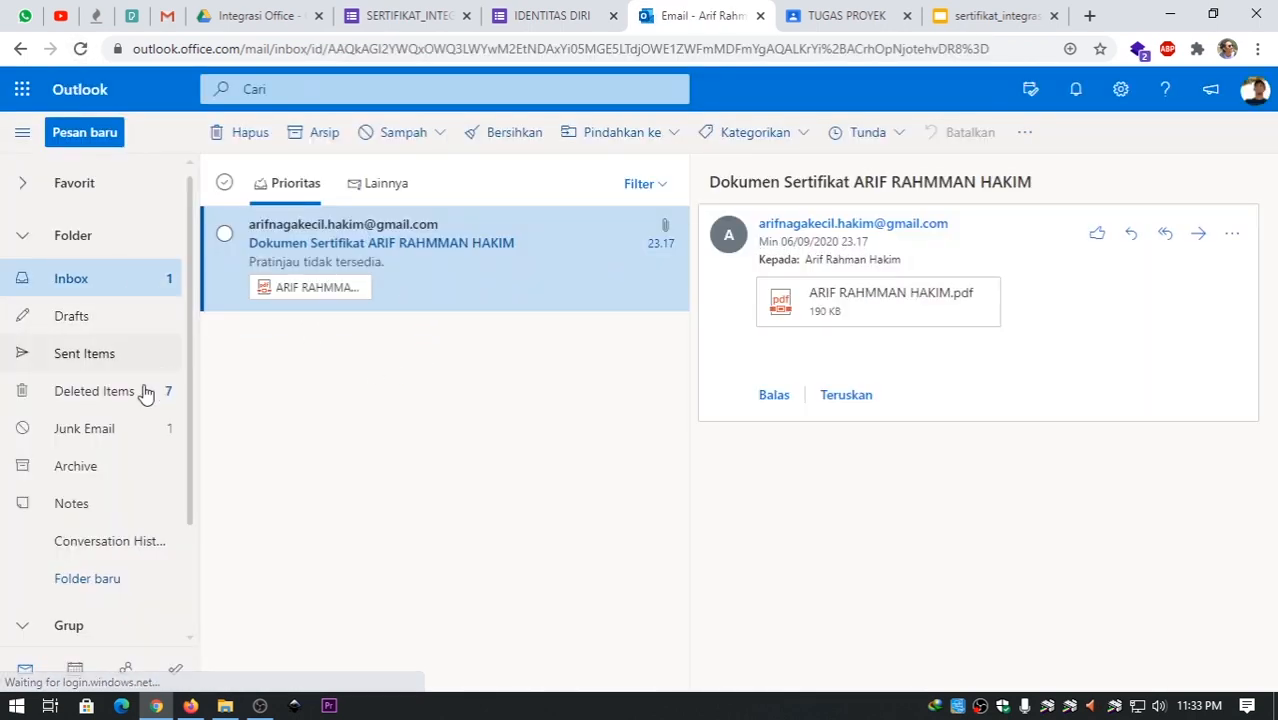
left_click(100, 429)
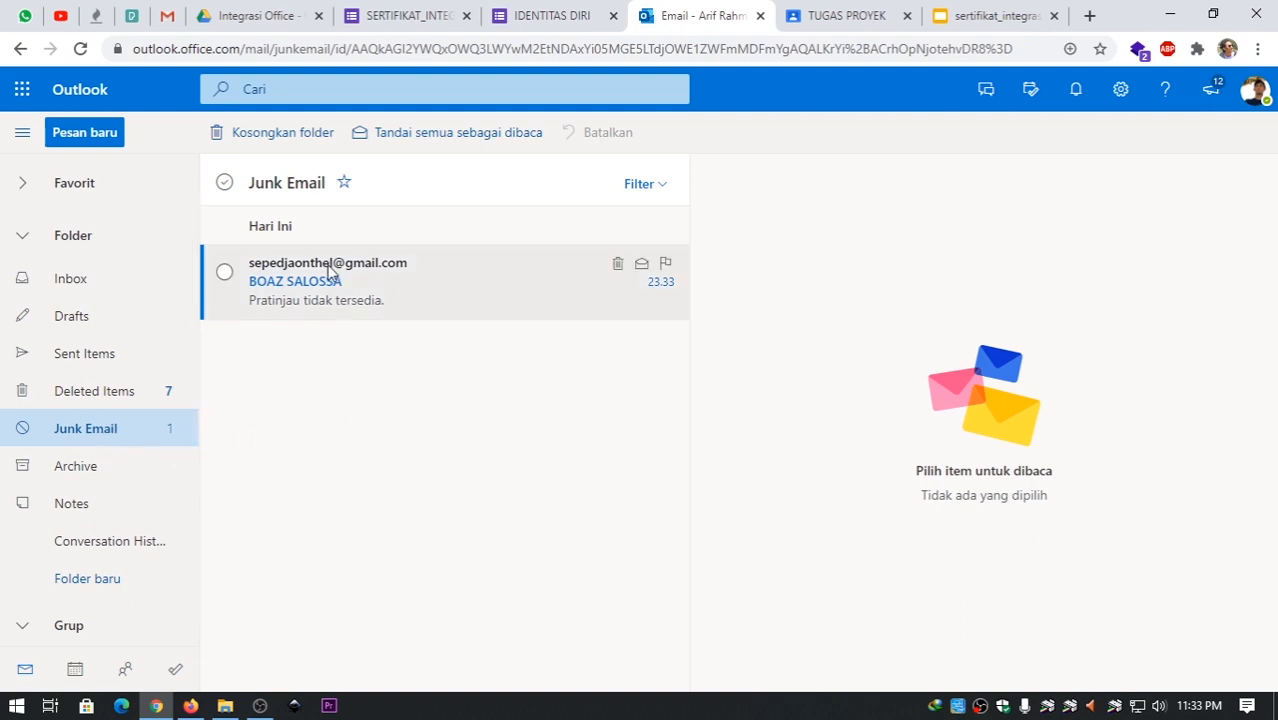
Open the new certificate message and preview its attached PDF
left_click(377, 286)
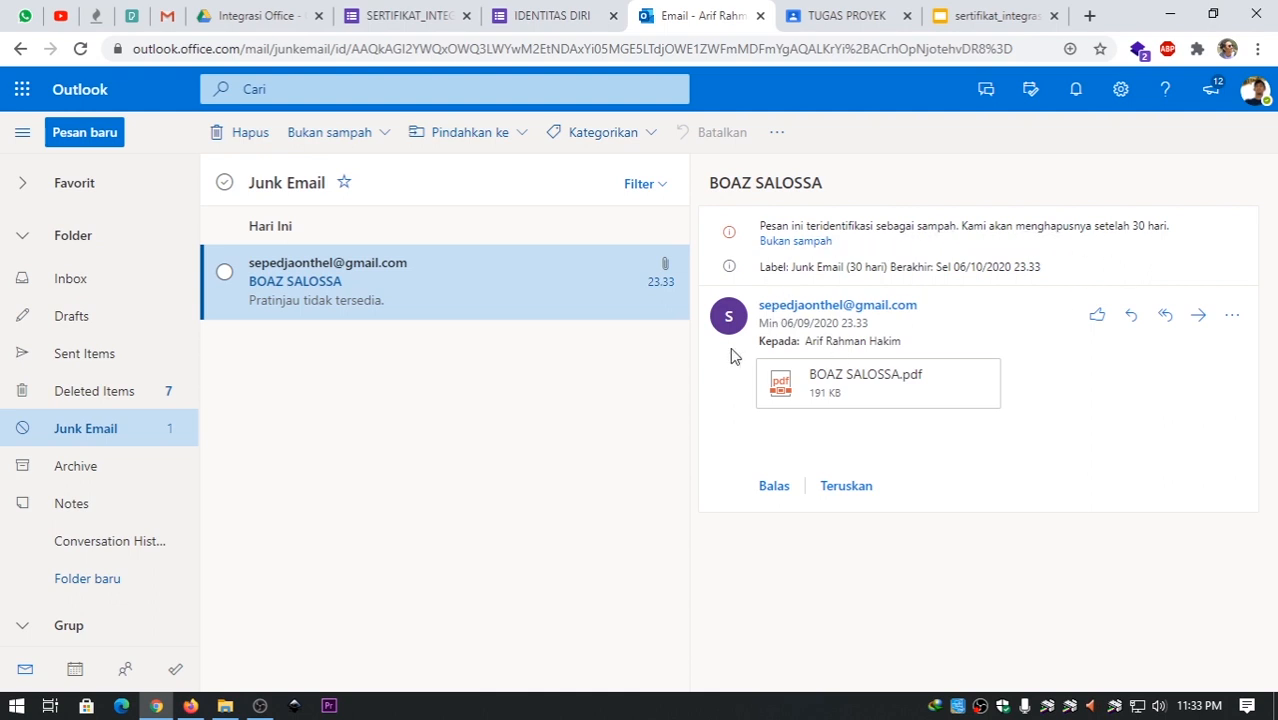
mouse_move(890, 379)
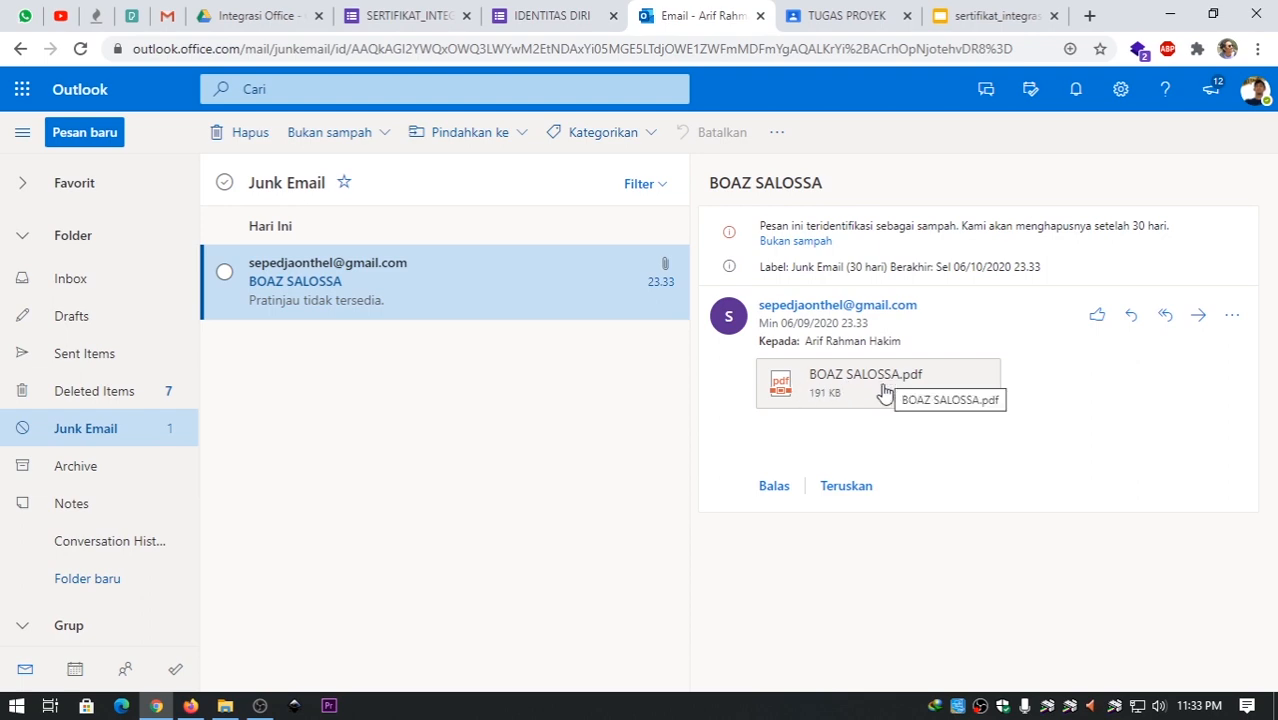
left_click(875, 388)
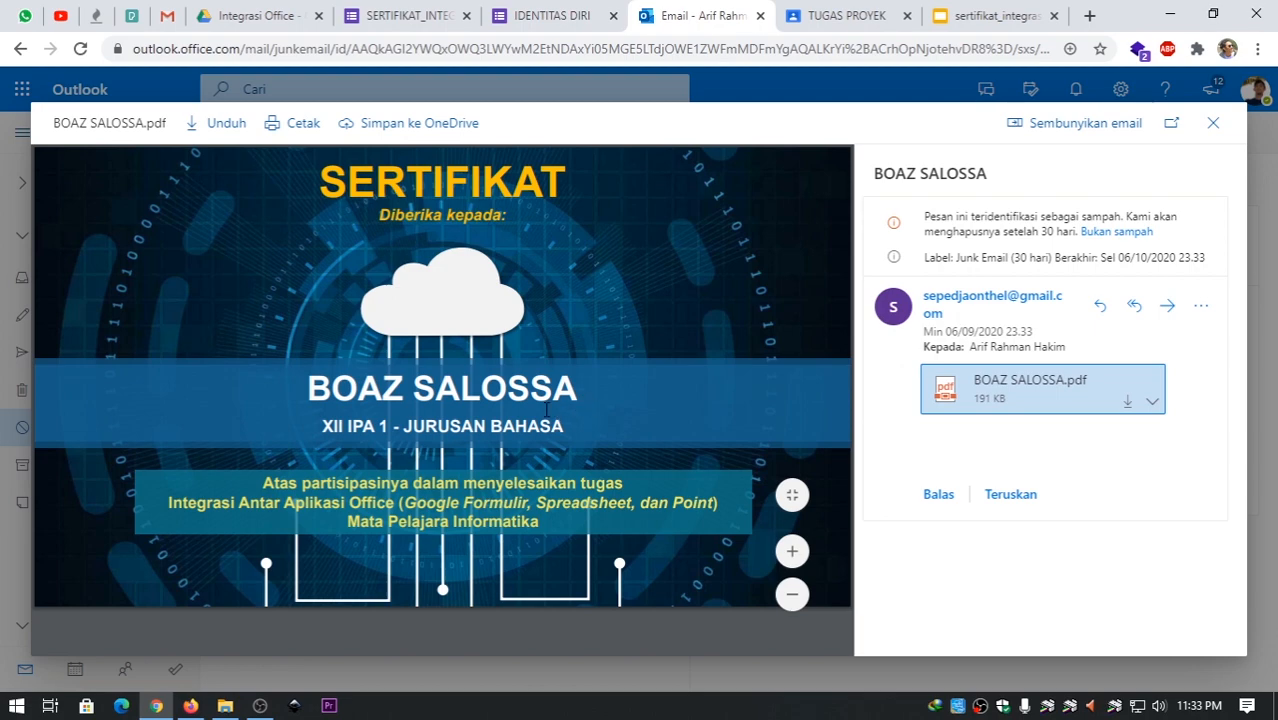
left_click(1213, 122)
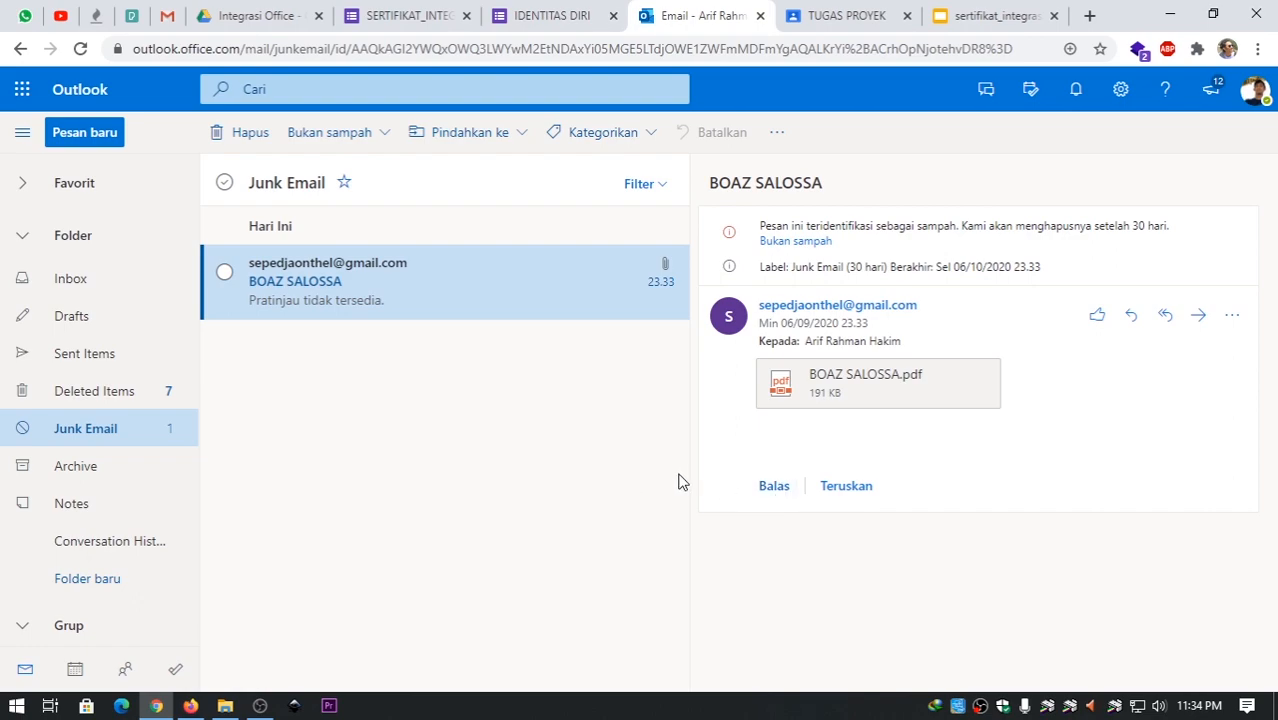
left_click(1272, 705)
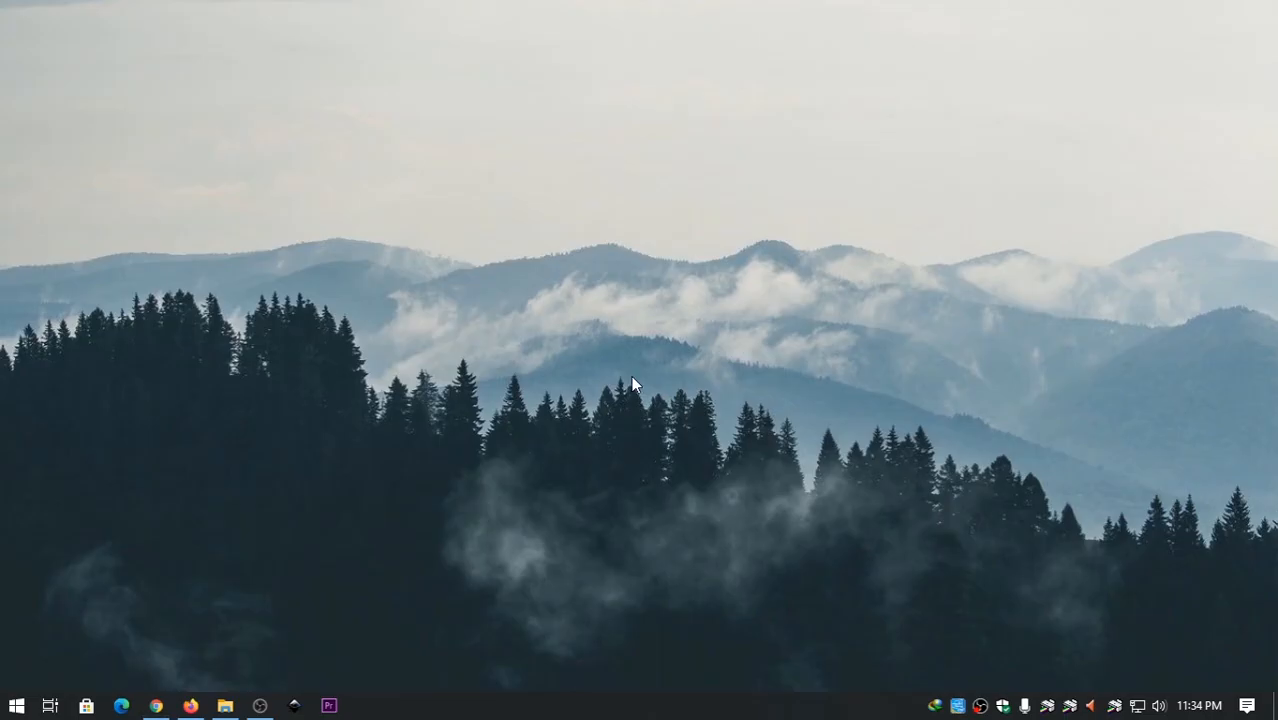
Refresh the desktop twice and return to Firefox on the e-sertifikat Drive folder
right_click(547, 313)
left_click(573, 361)
right_click(565, 314)
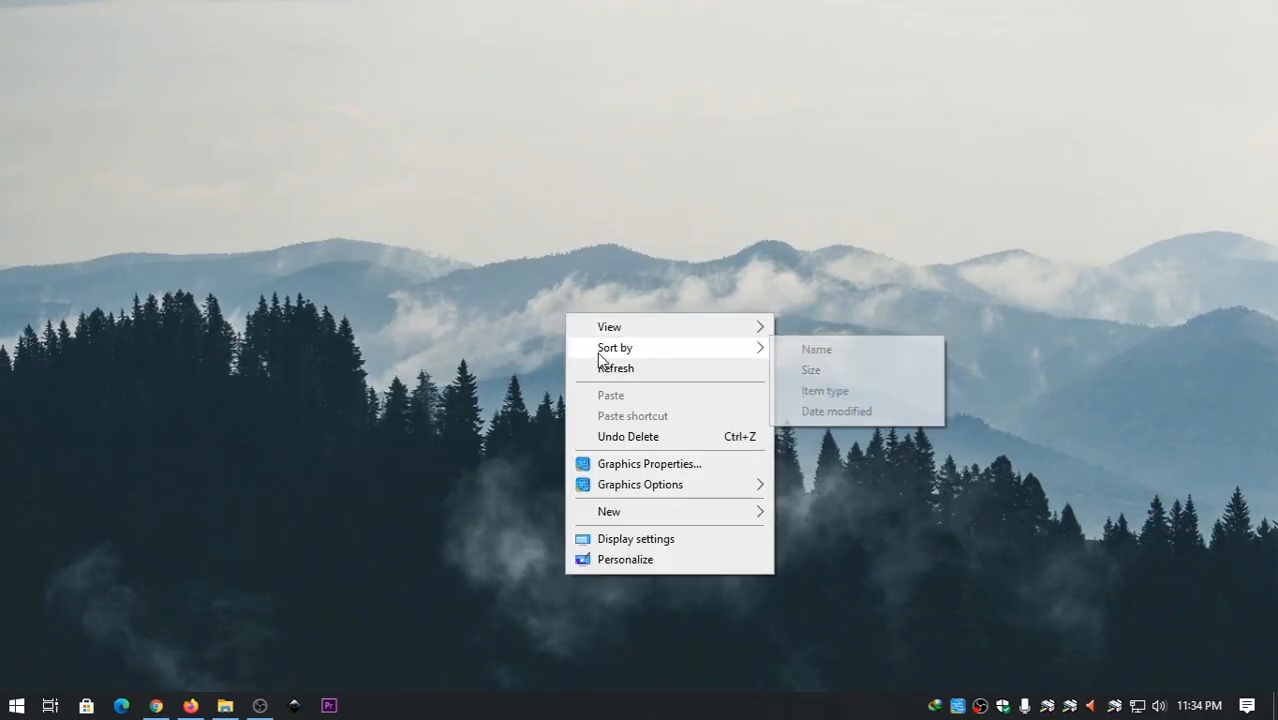
left_click(601, 368)
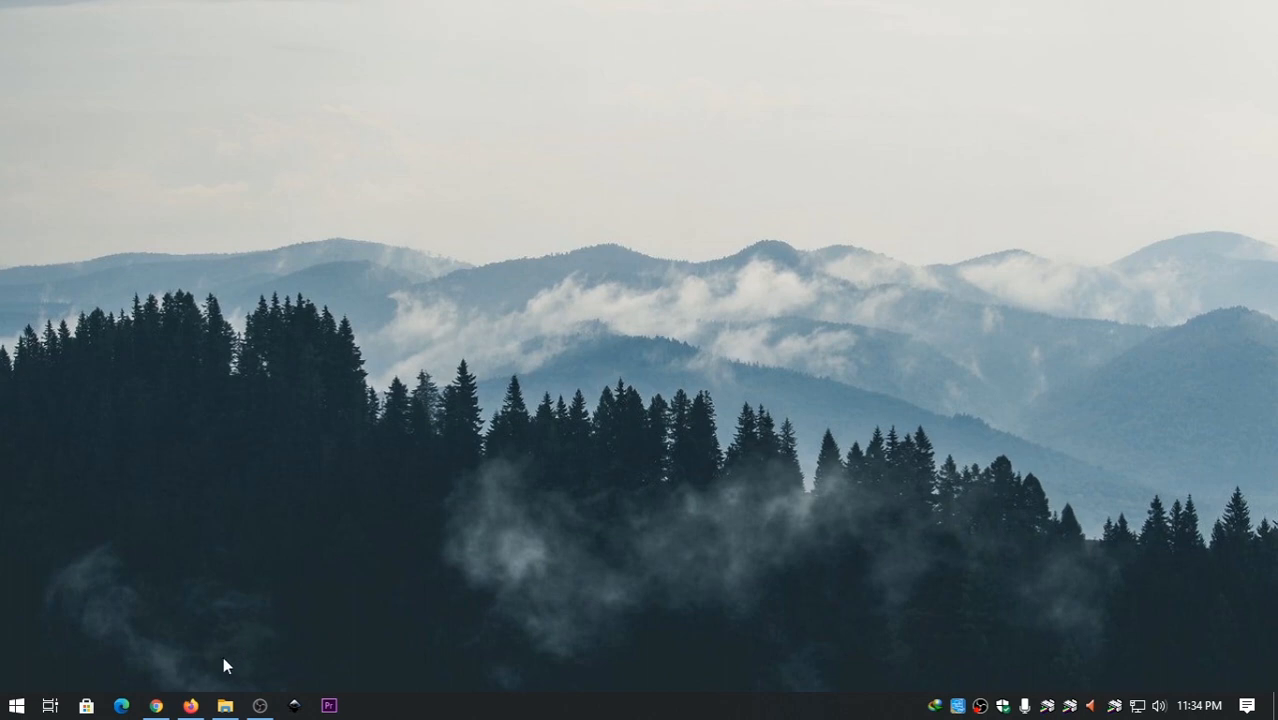
left_click(191, 706)
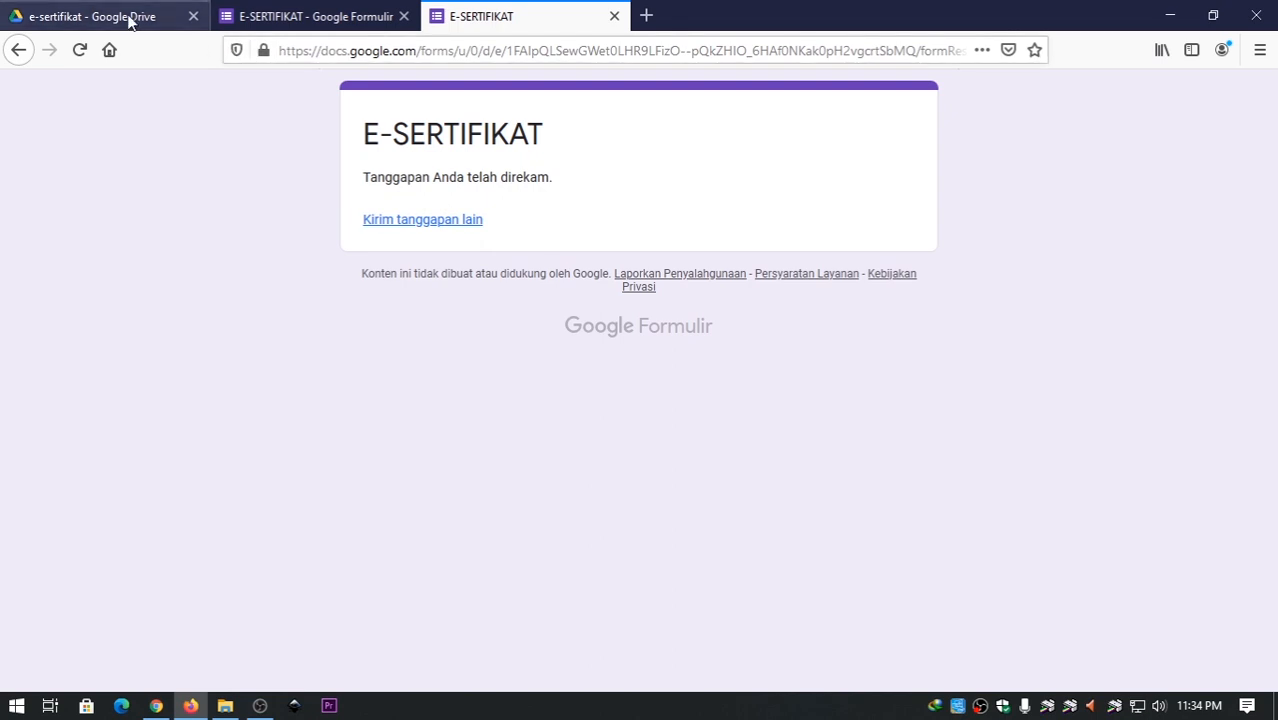
left_click(84, 21)
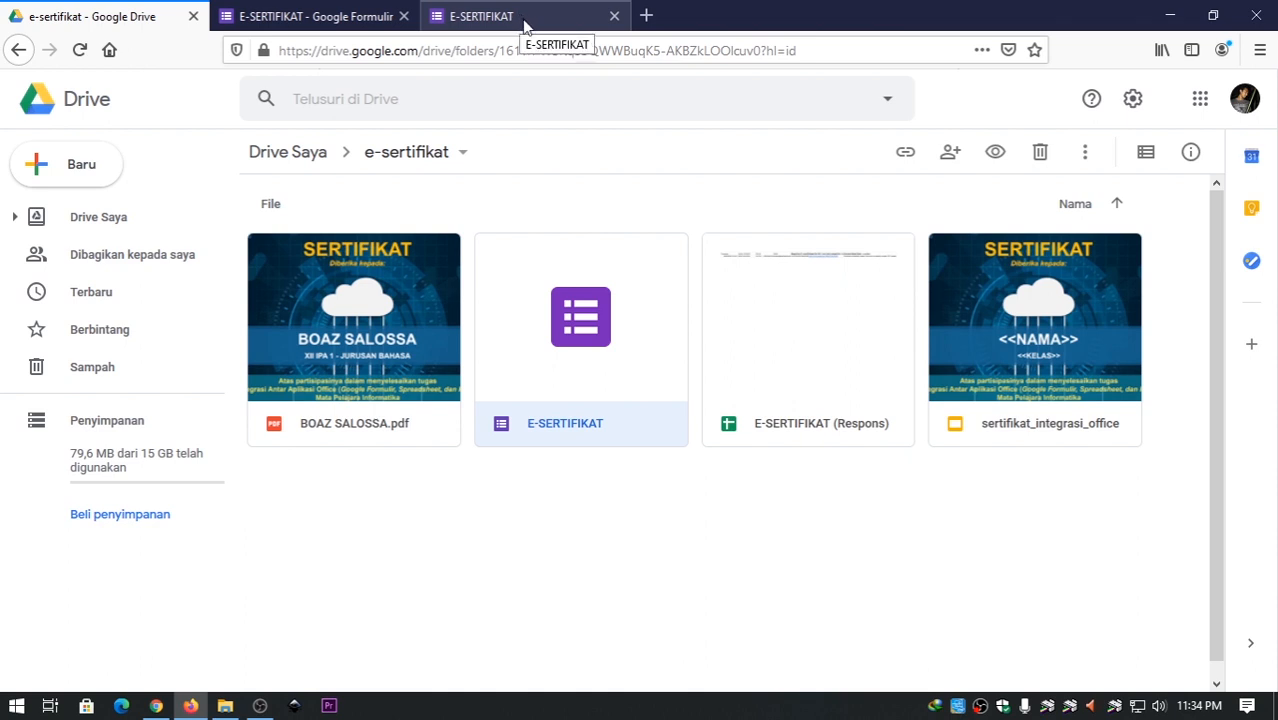
Preview the new certificate PDF in the e-sertifikat Drive folder, showing XII IPA 1 - JURUSAN BAHASA
left_click(355, 343)
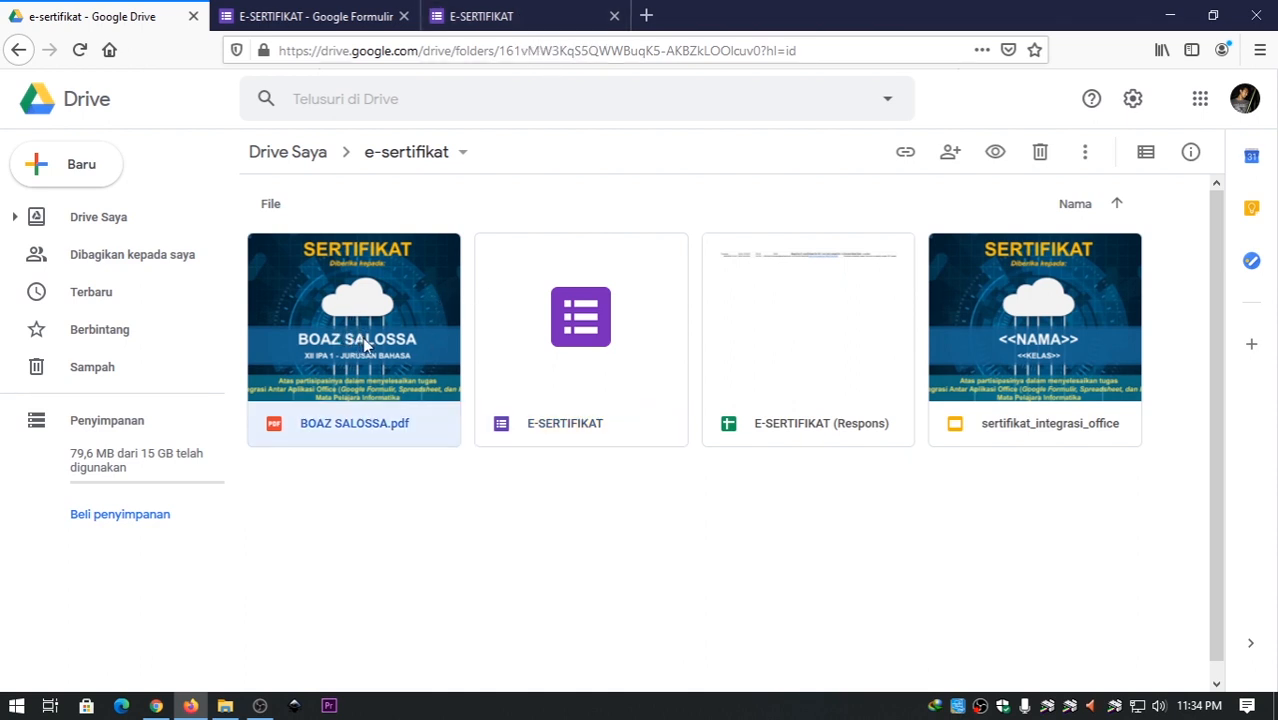
right_click(364, 430)
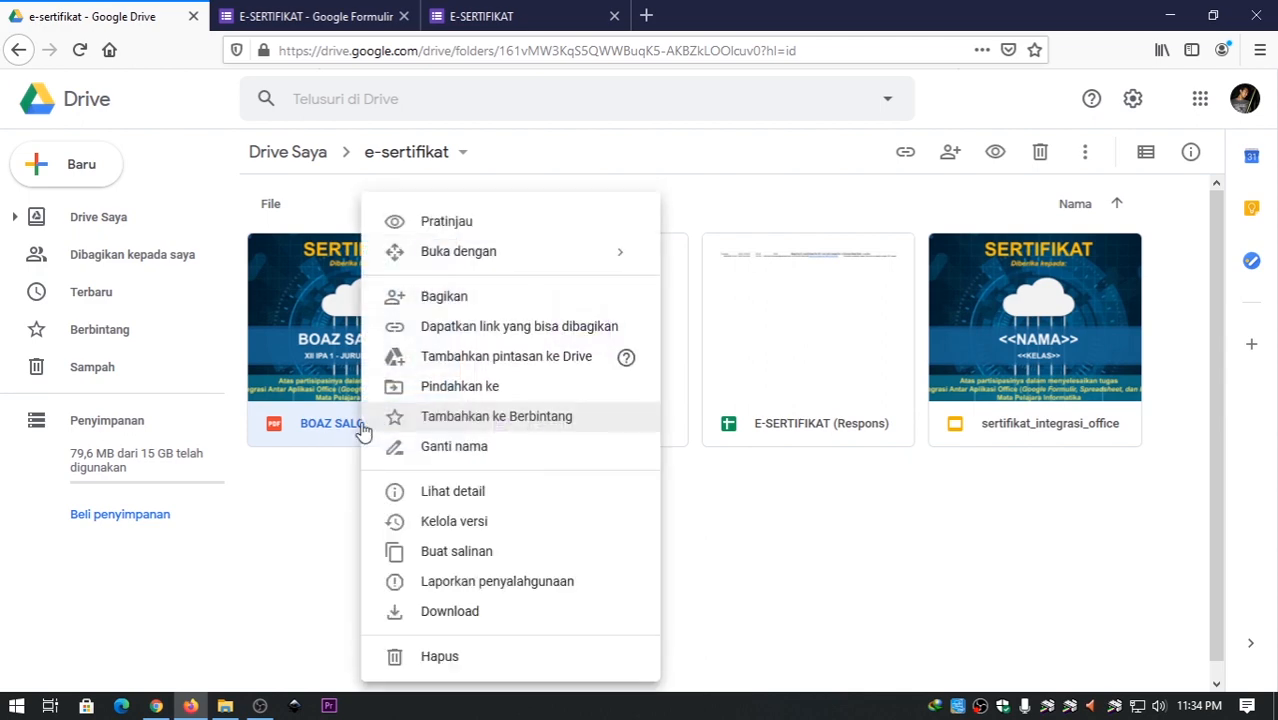
left_click(437, 220)
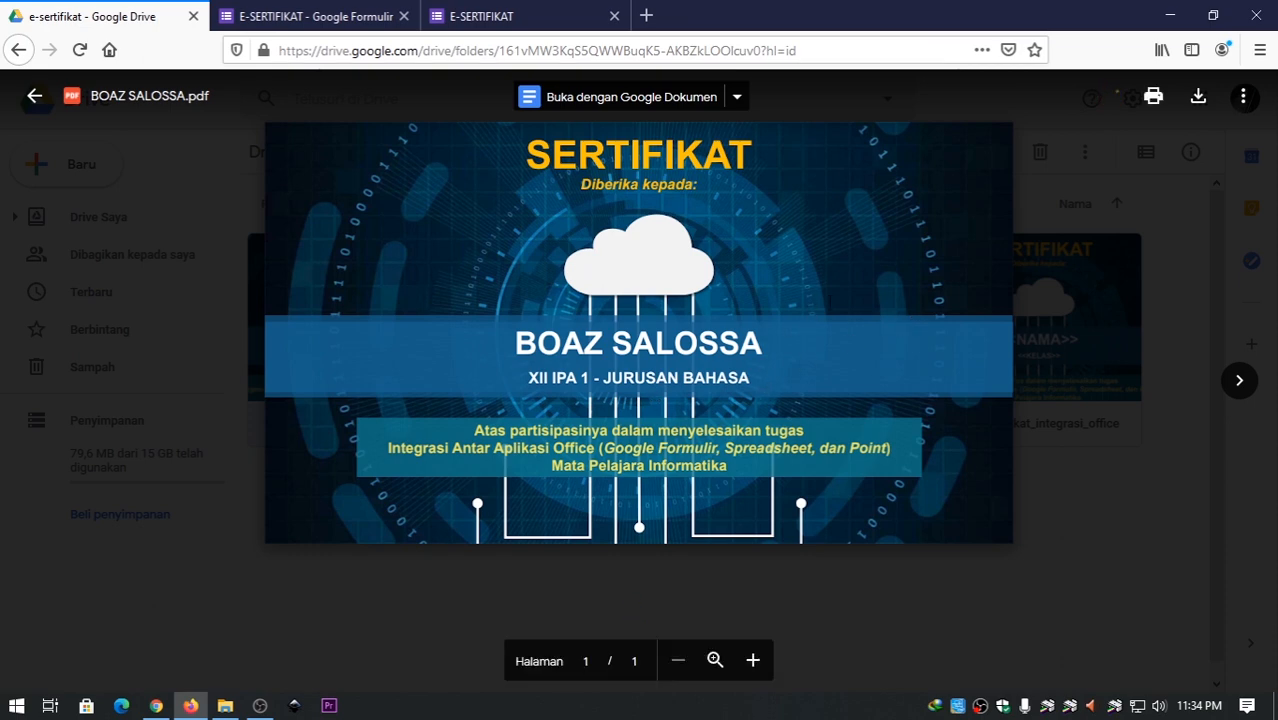
key("Escape")
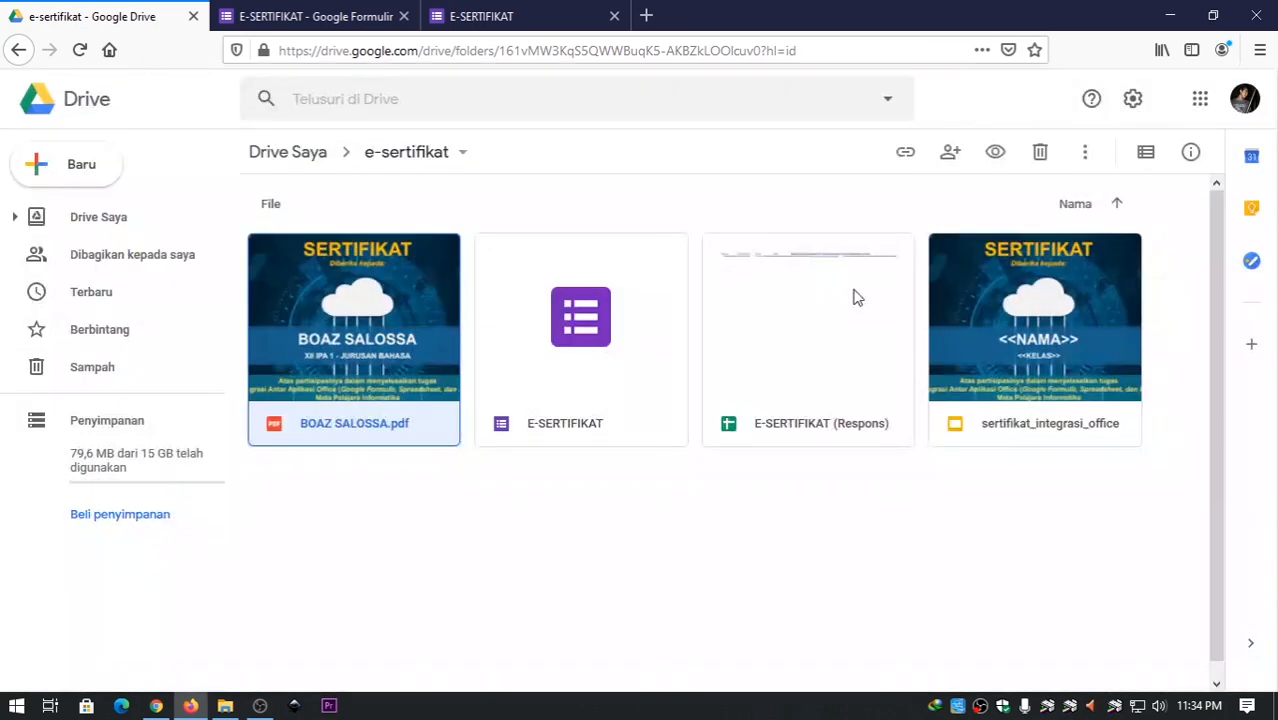
Minimise to the Windows desktop and refresh it twice
key("super+d")
right_click(442, 243)
left_click(470, 296)
right_click(467, 290)
left_click(503, 335)
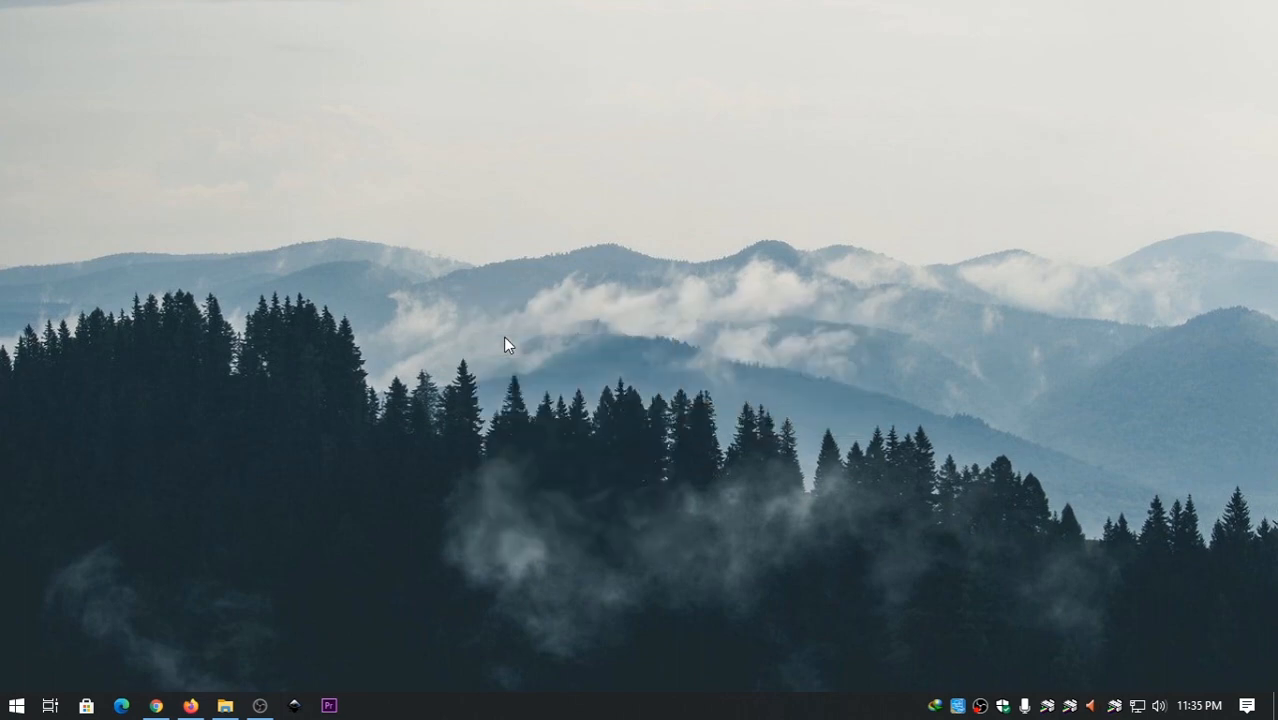